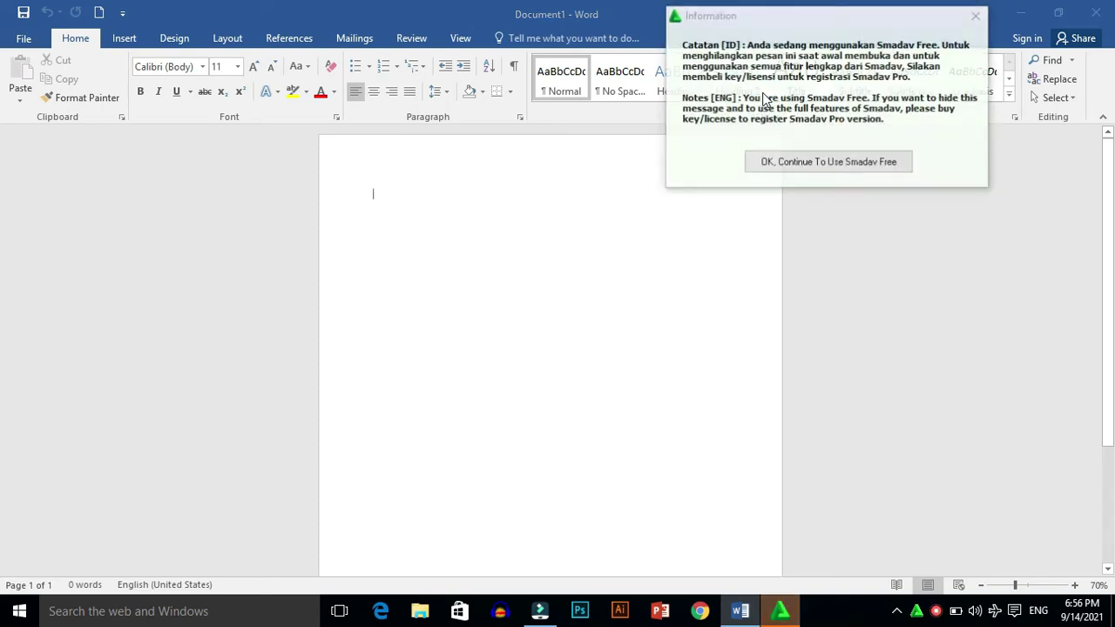
Dismiss the Smadav antivirus notice and close its window to reveal blank Document1.
{"action": "left_click", "coordinate": [841, 167]}
{"action": "left_click", "coordinate": [639, 17]}
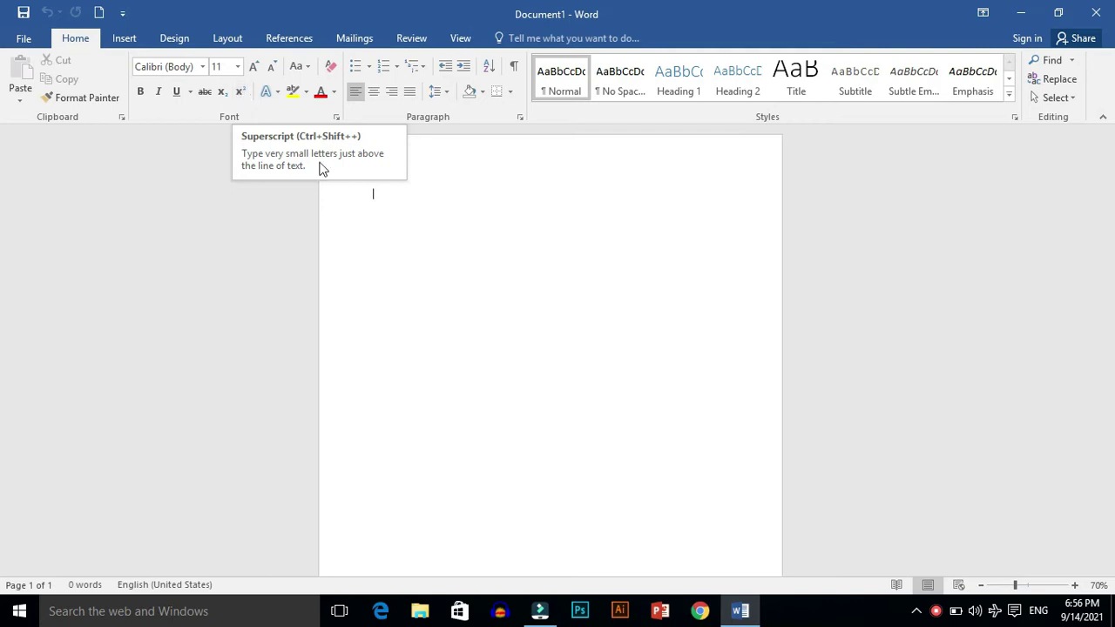
Type 25 and 54 on the first line, separated by a tab.
{"action": "left_click", "coordinate": [350, 206]}
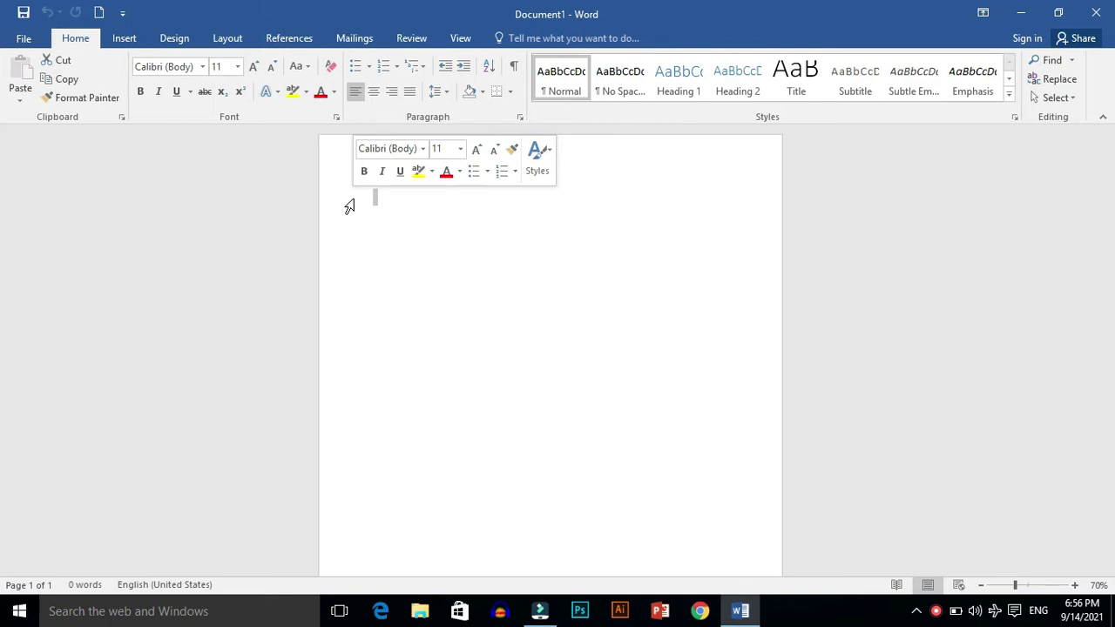
{"action": "type", "text": "25"}
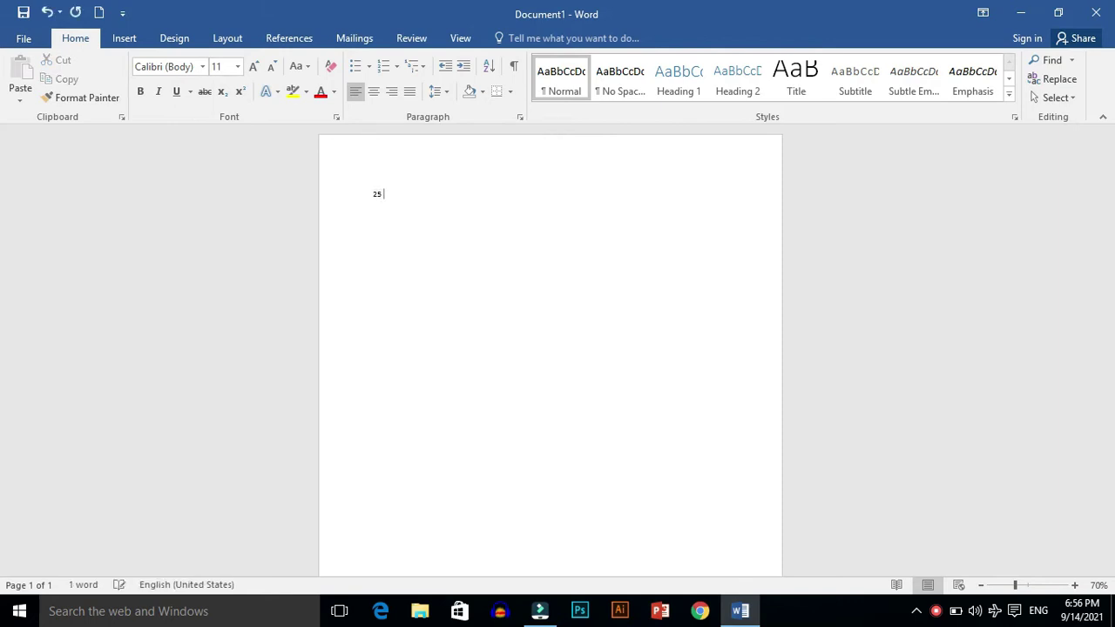
{"action": "key", "text": "Tab"}
{"action": "key", "text": "Tab"}
{"action": "type", "text": "54"}
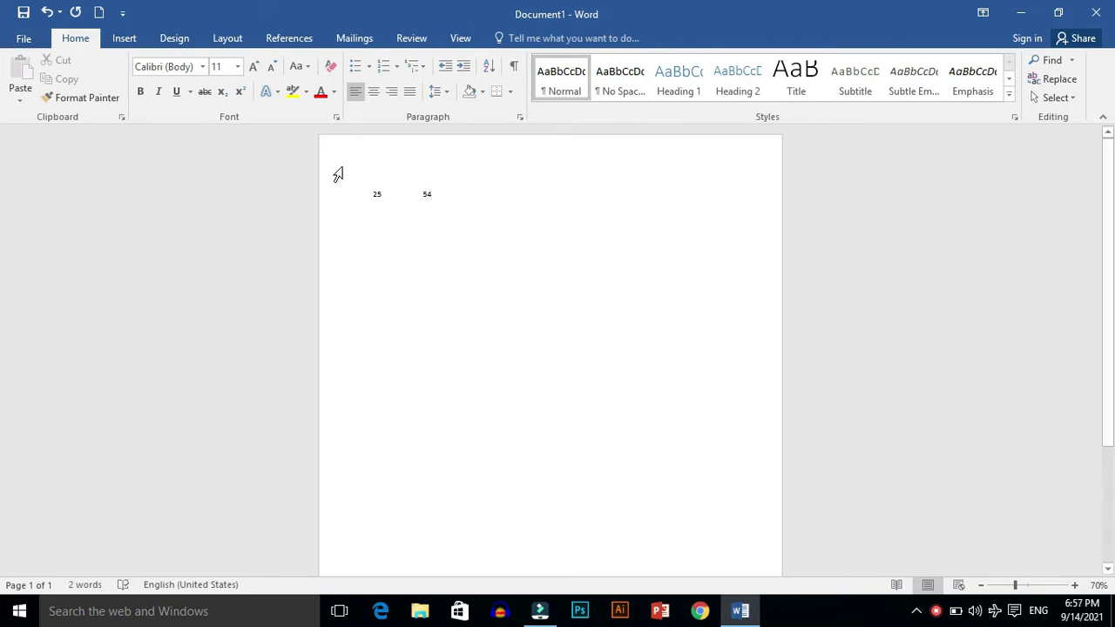
Make the 25 54 line bold at 36 pt.
{"action": "left_click", "coordinate": [338, 176]}
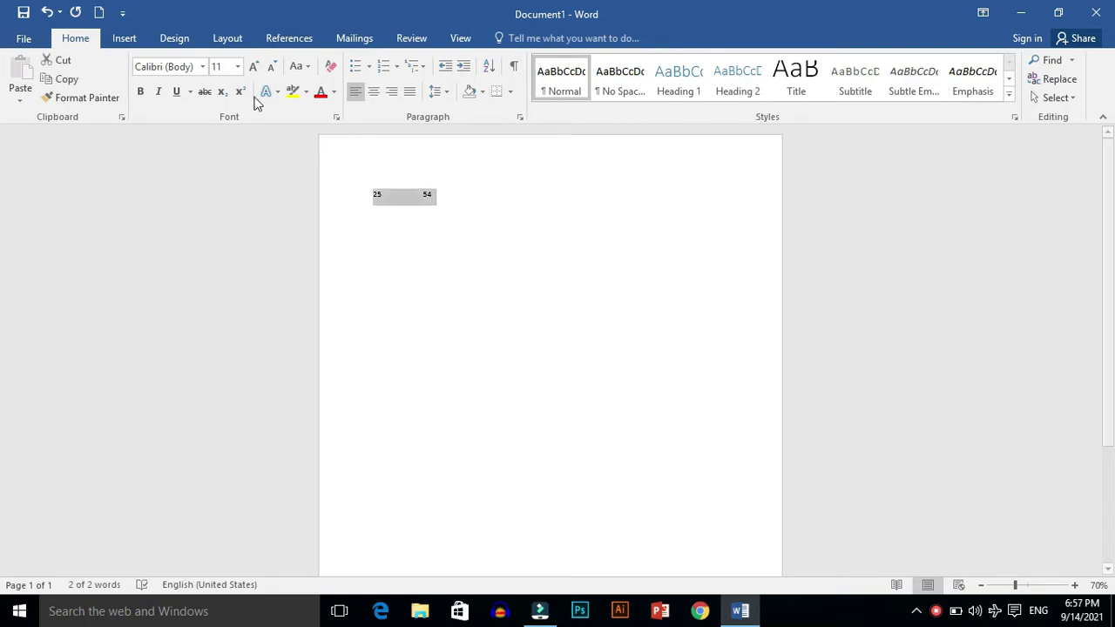
{"action": "left_click", "coordinate": [237, 66]}
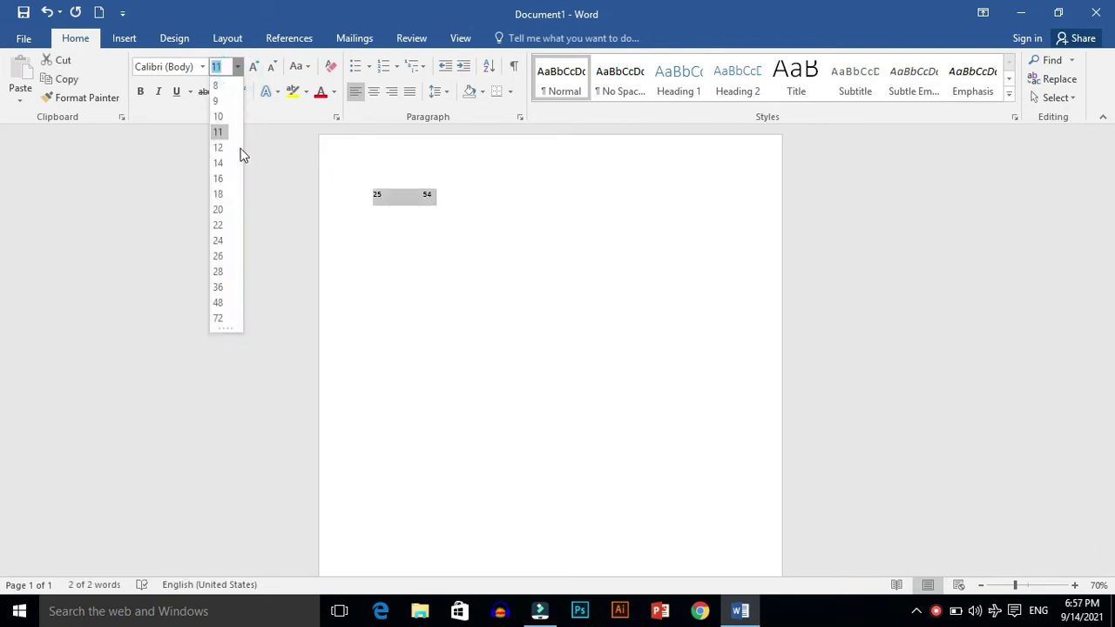
{"action": "left_click", "coordinate": [221, 284]}
{"action": "left_click", "coordinate": [143, 96]}
{"action": "left_click", "coordinate": [414, 287]}
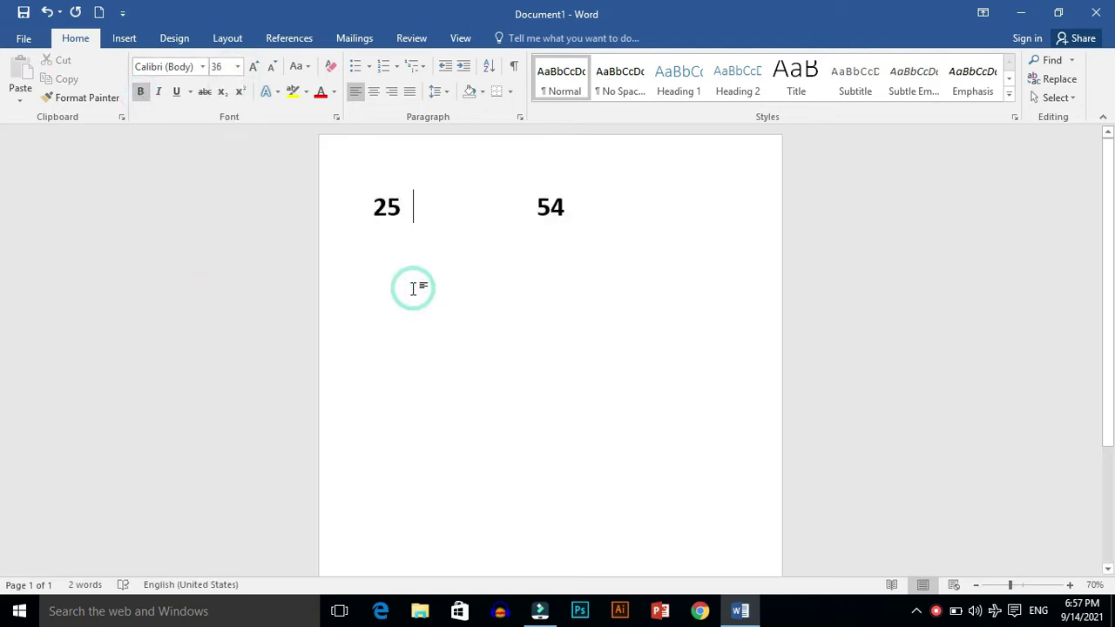
Retype the line as 25 and 54 separated by spaces, then select the 5 in 25.
{"action": "left_click", "coordinate": [406, 216]}
{"action": "key", "text": "Delete"}
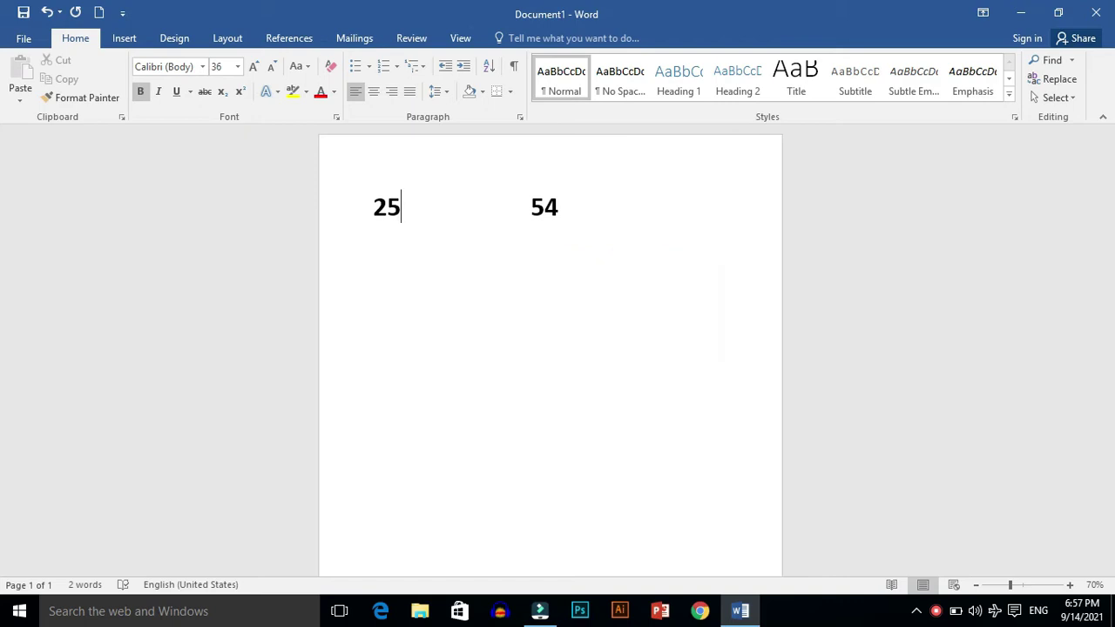
{"action": "left_click", "coordinate": [583, 205]}
{"action": "key", "text": "BackSpace"}
{"action": "key", "text": "BackSpace"}
{"action": "key", "text": "BackSpace"}
{"action": "key", "text": "BackSpace"}
{"action": "key", "text": "BackSpace"}
{"action": "key", "text": "BackSpace"}
{"action": "type", "text": "123456789"}
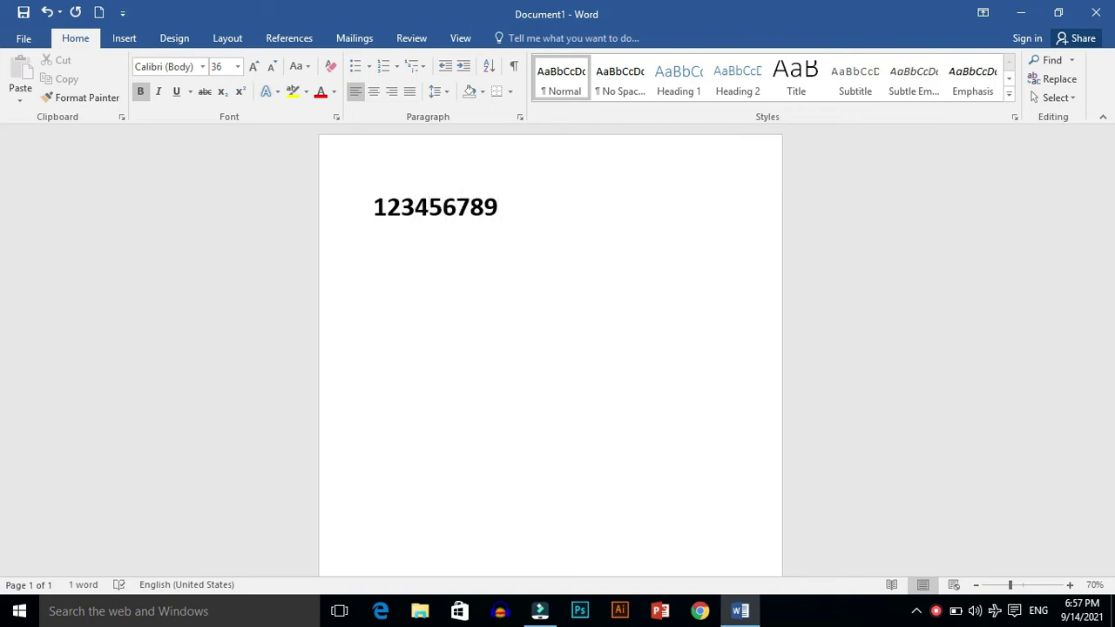
{"action": "key", "text": "BackSpace"}
{"action": "key", "text": "BackSpace"}
{"action": "key", "text": "BackSpace"}
{"action": "key", "text": "BackSpace"}
{"action": "key", "text": "BackSpace"}
{"action": "key", "text": "BackSpace"}
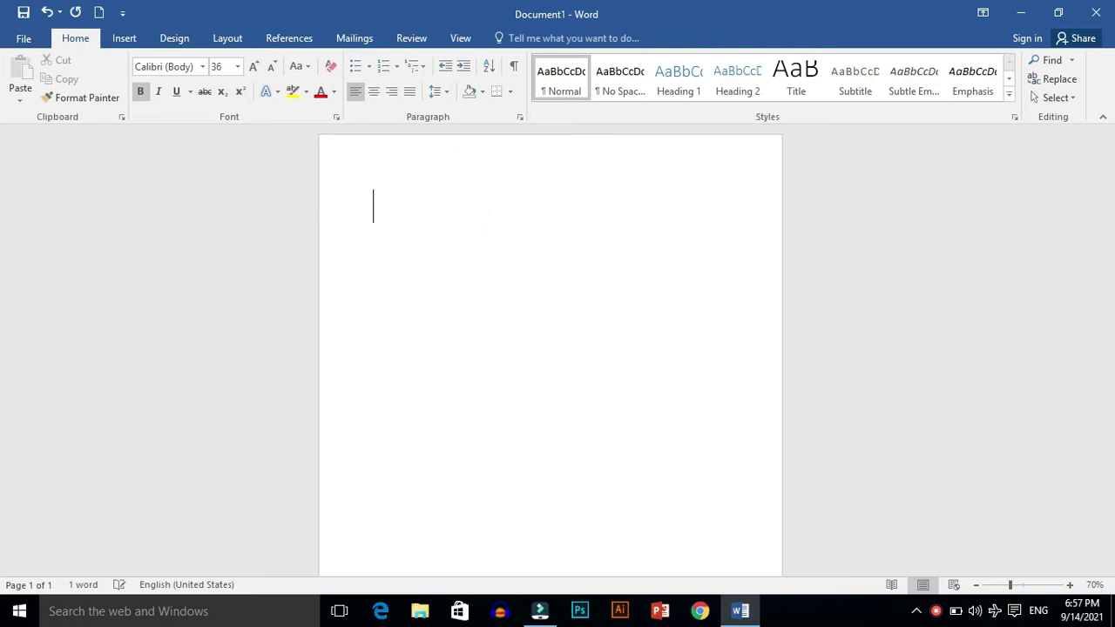
{"action": "type", "text": "25"}
{"action": "type", "text": "              54"}
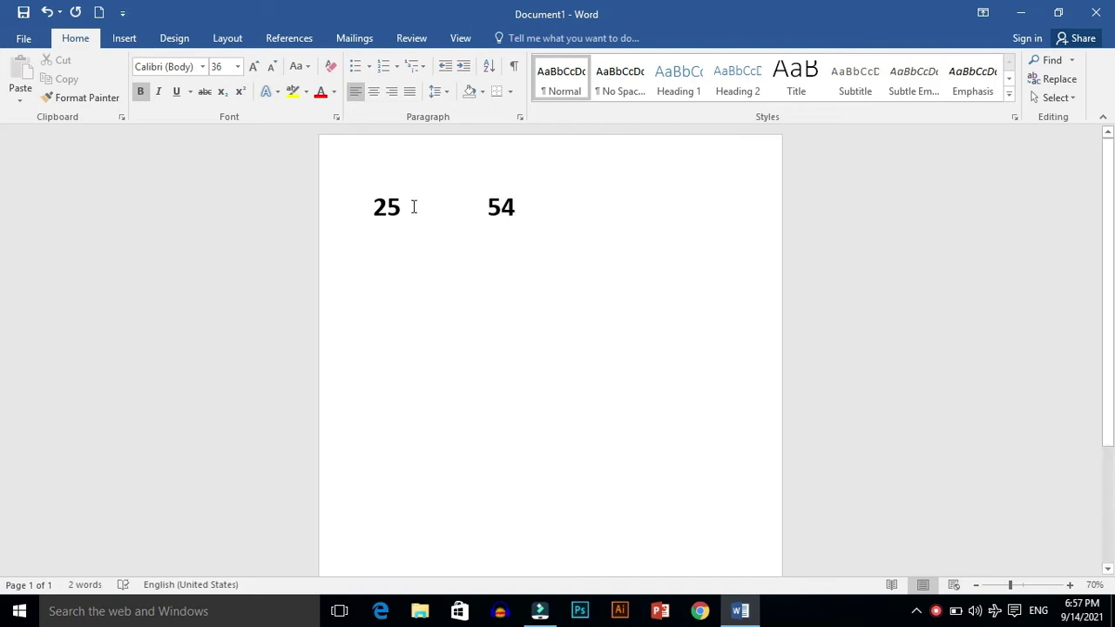
{"action": "left_click_drag", "start_coordinate": [410, 207], "coordinate": [390, 215]}
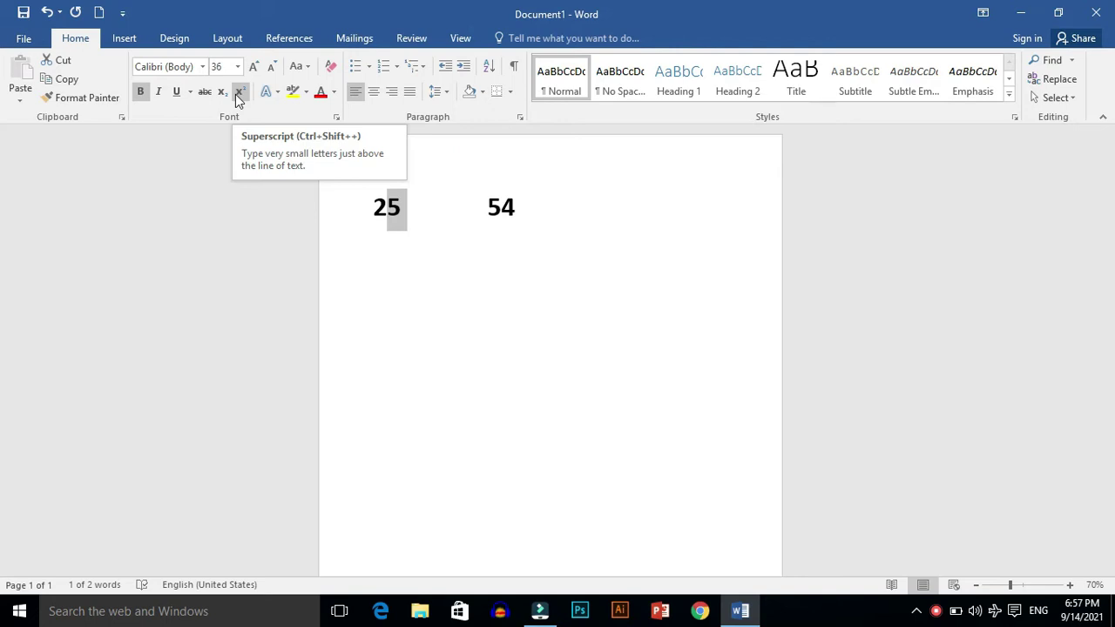
Superscript the 5 in 25 and the 4 in 54 (Ctrl+Shift++) to read 2⁵ and 5⁴.
{"action": "left_click", "coordinate": [237, 92]}
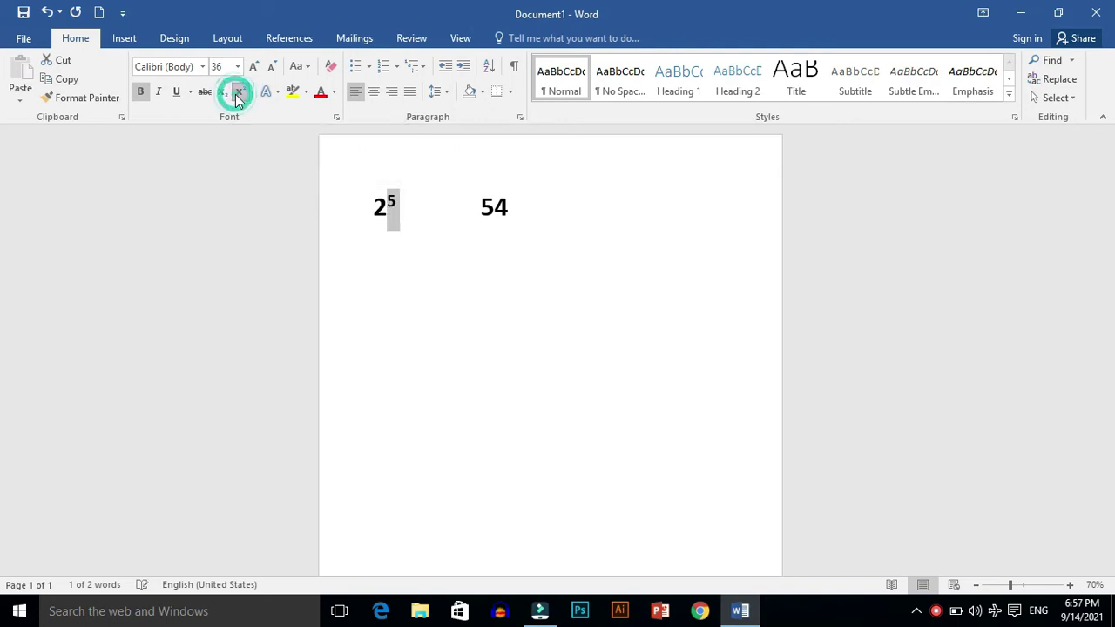
{"action": "left_click", "coordinate": [357, 239]}
{"action": "left_click", "coordinate": [415, 264]}
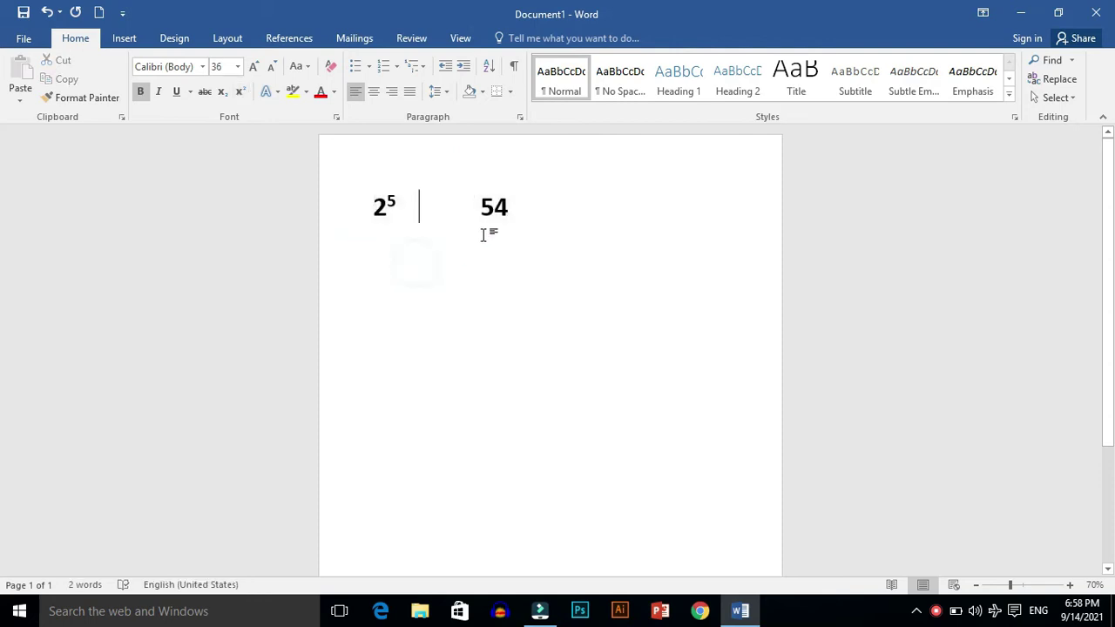
{"action": "left_click_drag", "start_coordinate": [493, 209], "coordinate": [508, 209]}
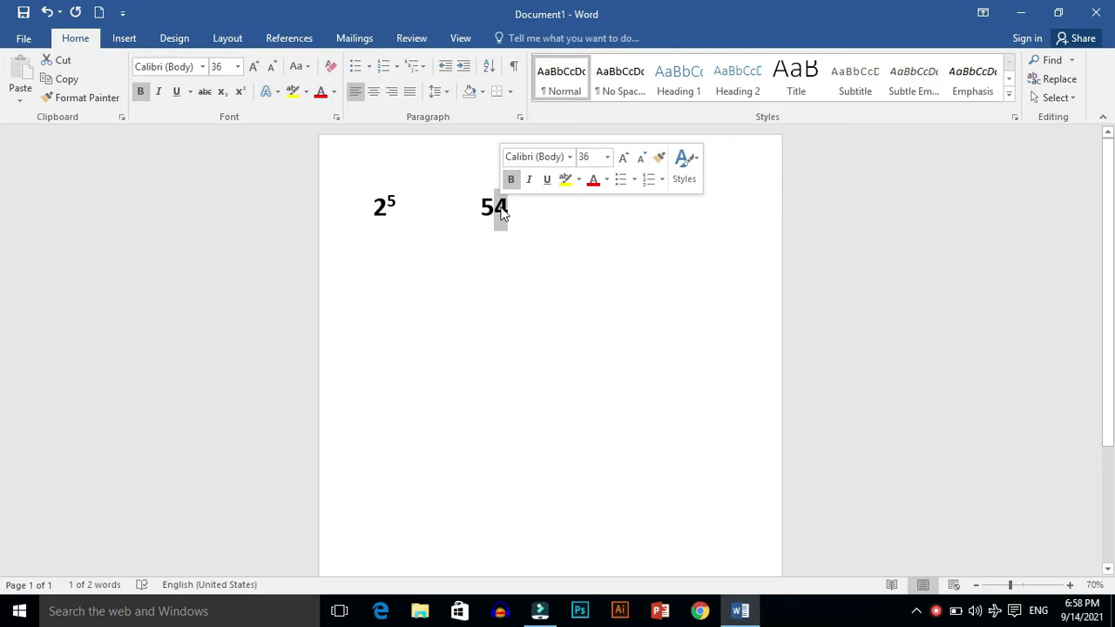
{"action": "key", "text": "ctrl+shift+equal"}
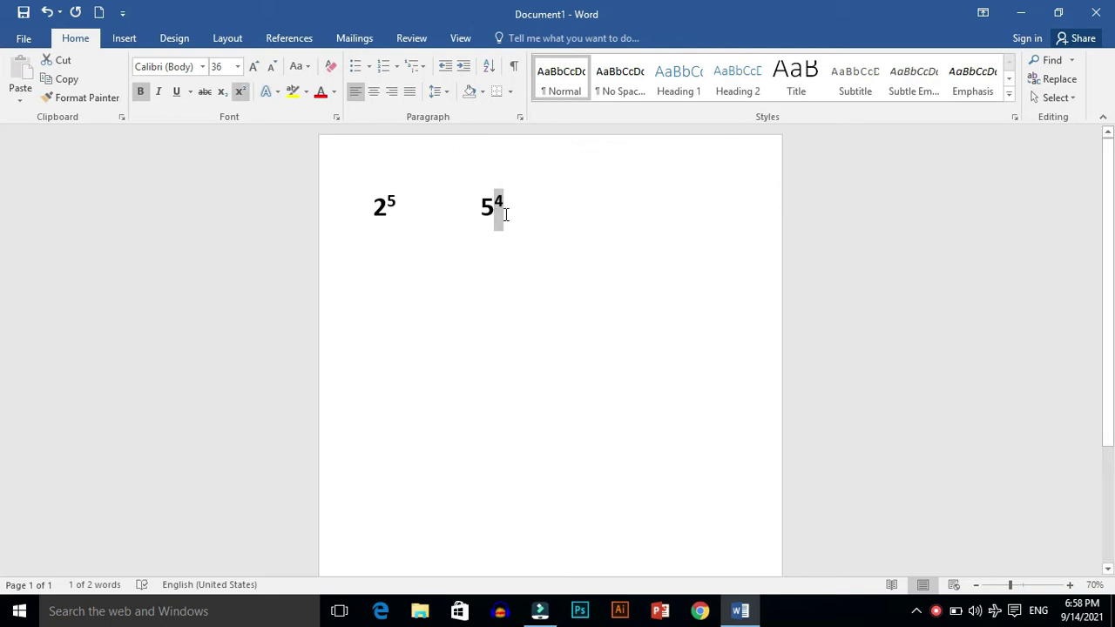
{"action": "left_click", "coordinate": [505, 215]}
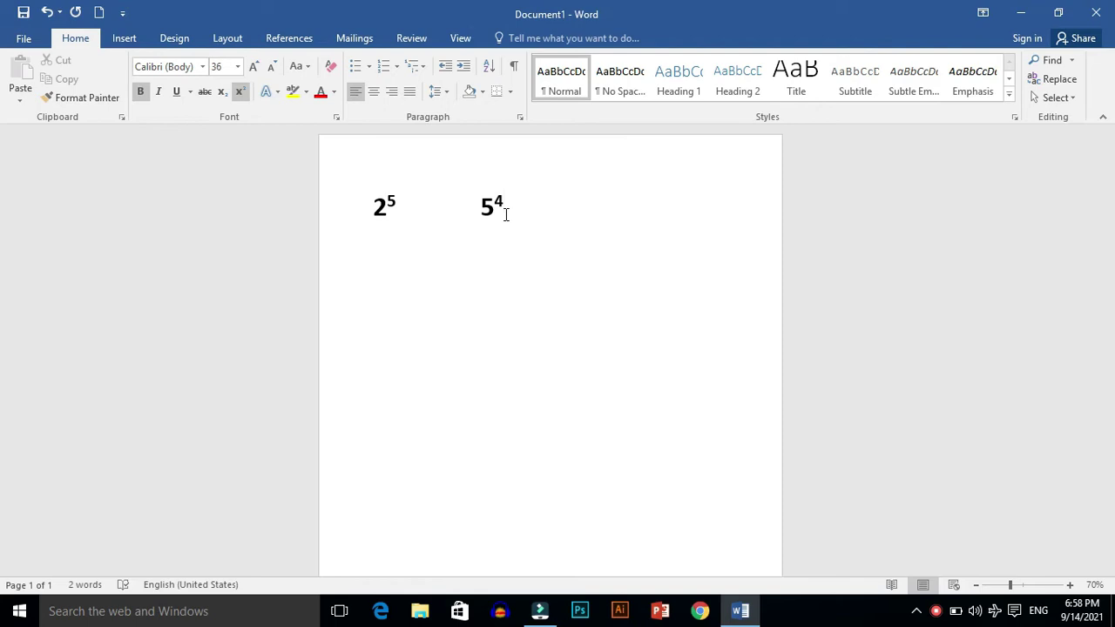
Add practice lines 133246579 and '24 54', then backspace everything after 2⁵.
{"action": "key", "text": "Return"}
{"action": "type", "text": "133246579"}
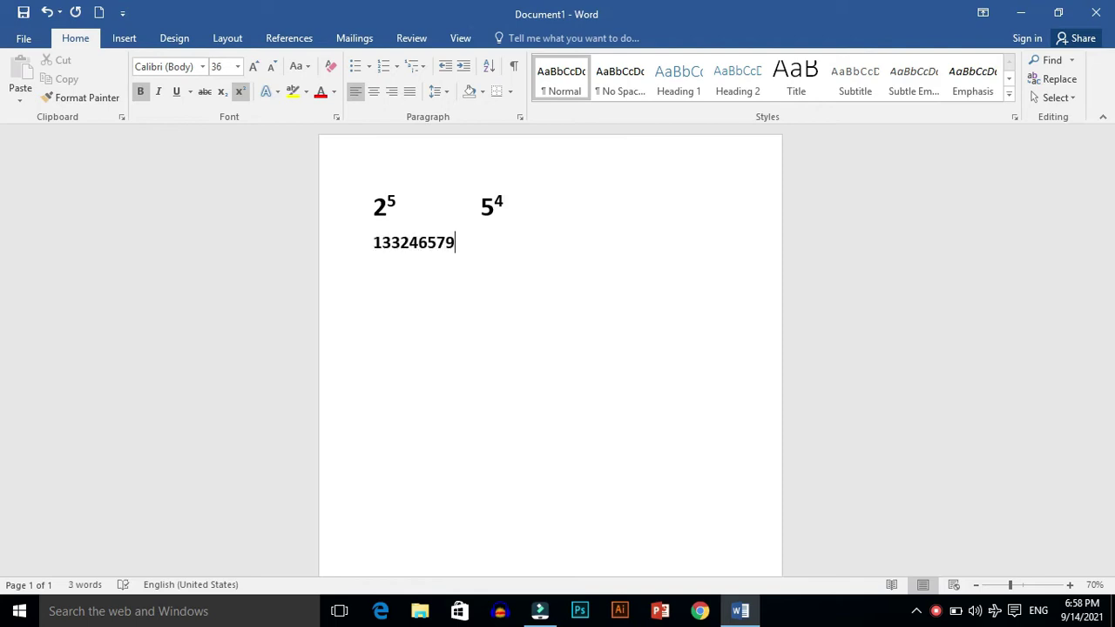
{"action": "key", "text": "Return"}
{"action": "type", "text": "24 "}
{"action": "type", "text": "                         54"}
{"action": "key", "text": "BackSpace"}
{"action": "key", "text": "BackSpace"}
{"action": "key", "text": "BackSpace"}
{"action": "key", "text": "BackSpace"}
{"action": "key", "text": "BackSpace"}
{"action": "key", "text": "BackSpace"}
{"action": "key", "text": "BackSpace"}
{"action": "key", "text": "BackSpace"}
{"action": "key", "text": "BackSpace"}
{"action": "key", "text": "BackSpace"}
{"action": "key", "text": "BackSpace"}
{"action": "key", "text": "BackSpace"}
{"action": "key", "text": "BackSpace"}
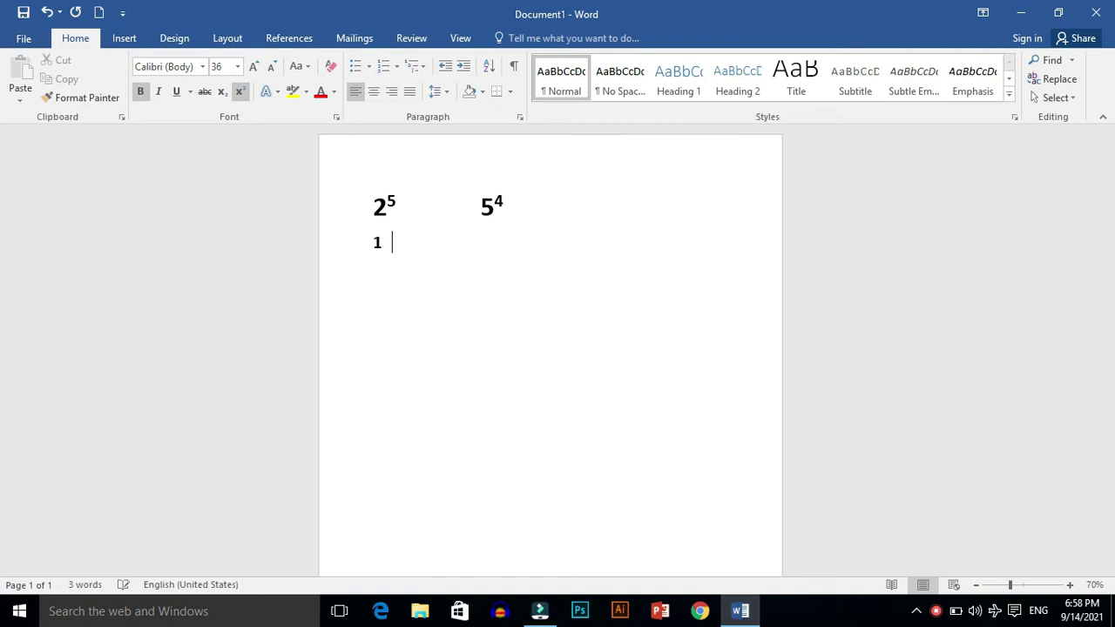
{"action": "key", "text": "BackSpace"}
{"action": "key", "text": "BackSpace"}
{"action": "key", "text": "BackSpace"}
{"action": "key", "text": "BackSpace"}
{"action": "key", "text": "BackSpace"}
{"action": "key", "text": "BackSpace"}
{"action": "key", "text": "BackSpace"}
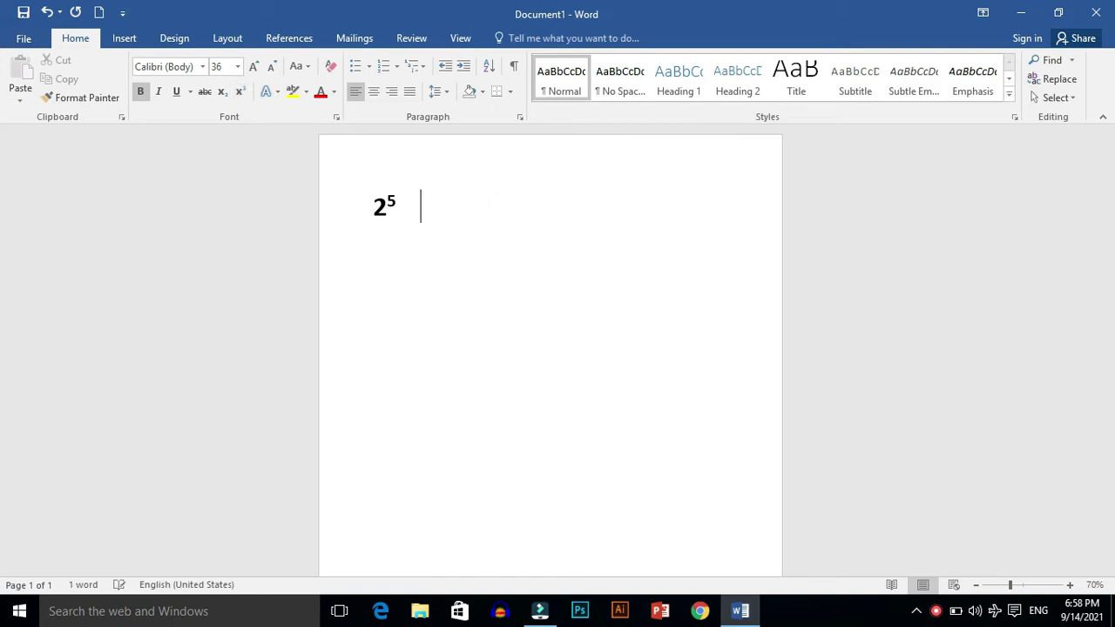
{"action": "key", "text": "BackSpace"}
{"action": "key", "text": "BackSpace"}
{"action": "key", "text": "BackSpace"}
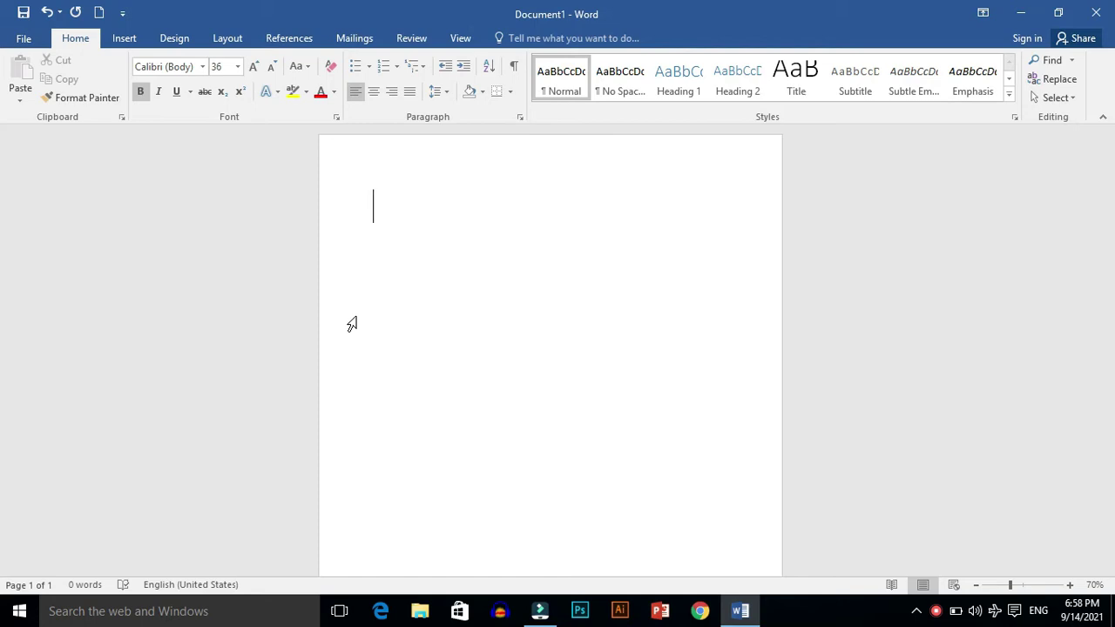
{"action": "type", "text": "24"}
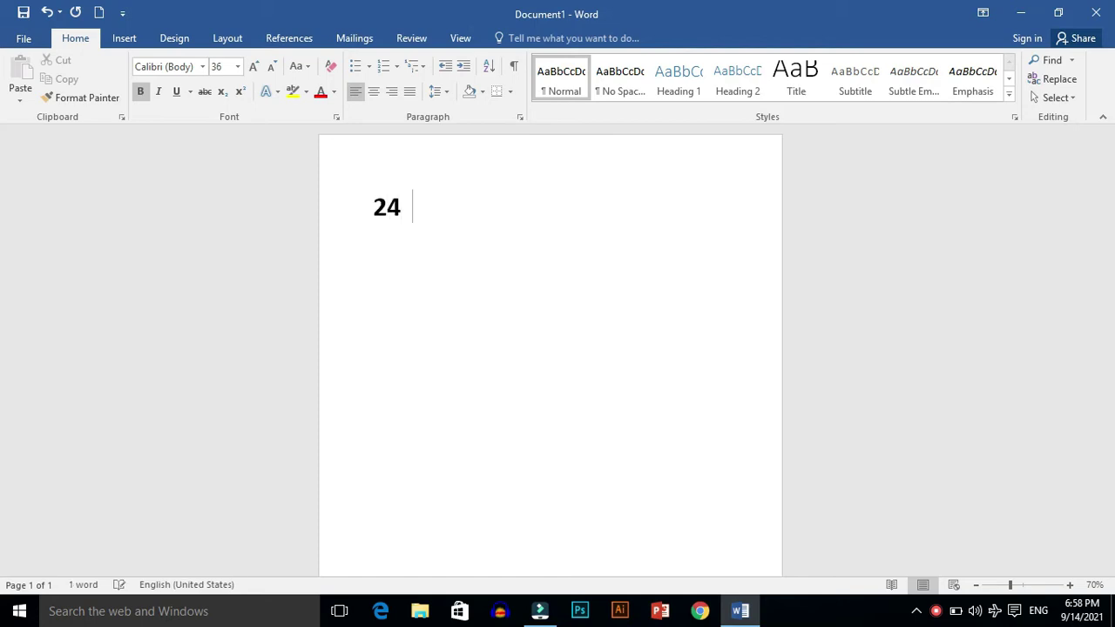
{"action": "type", "text": "      54"}
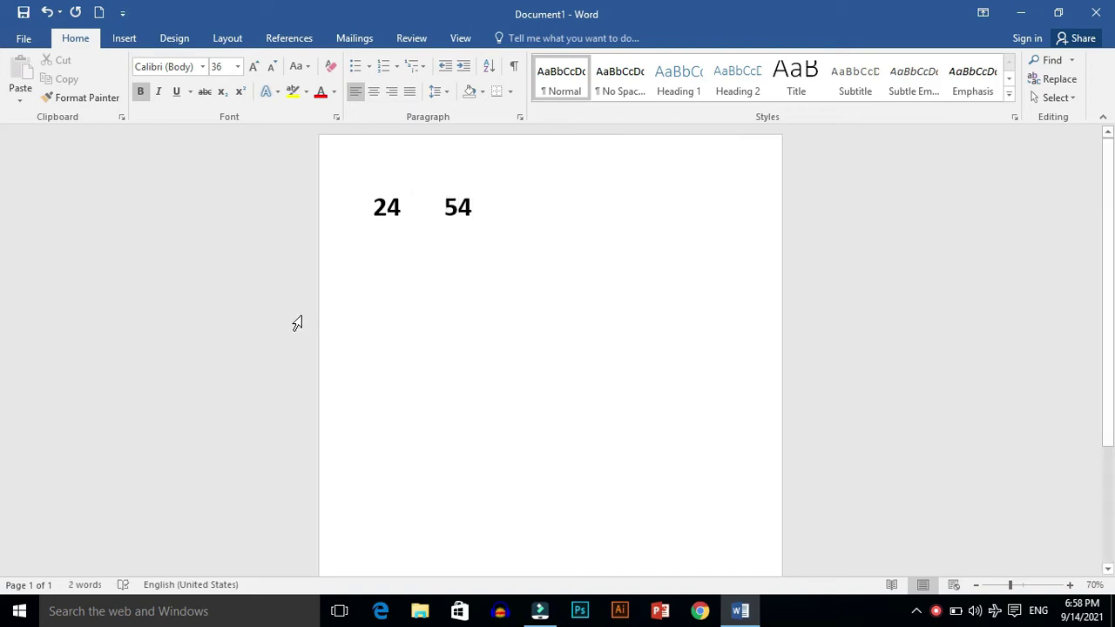
{"action": "left_click", "coordinate": [399, 207]}
{"action": "left_click_drag", "start_coordinate": [395, 209], "coordinate": [392, 209]}
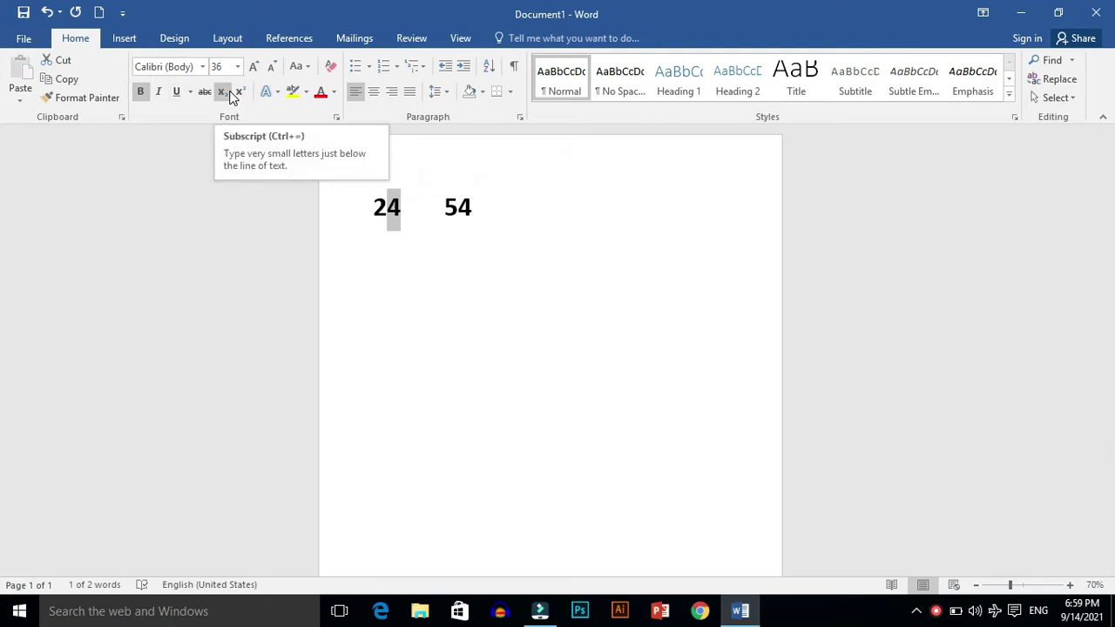
{"action": "left_click", "coordinate": [231, 93]}
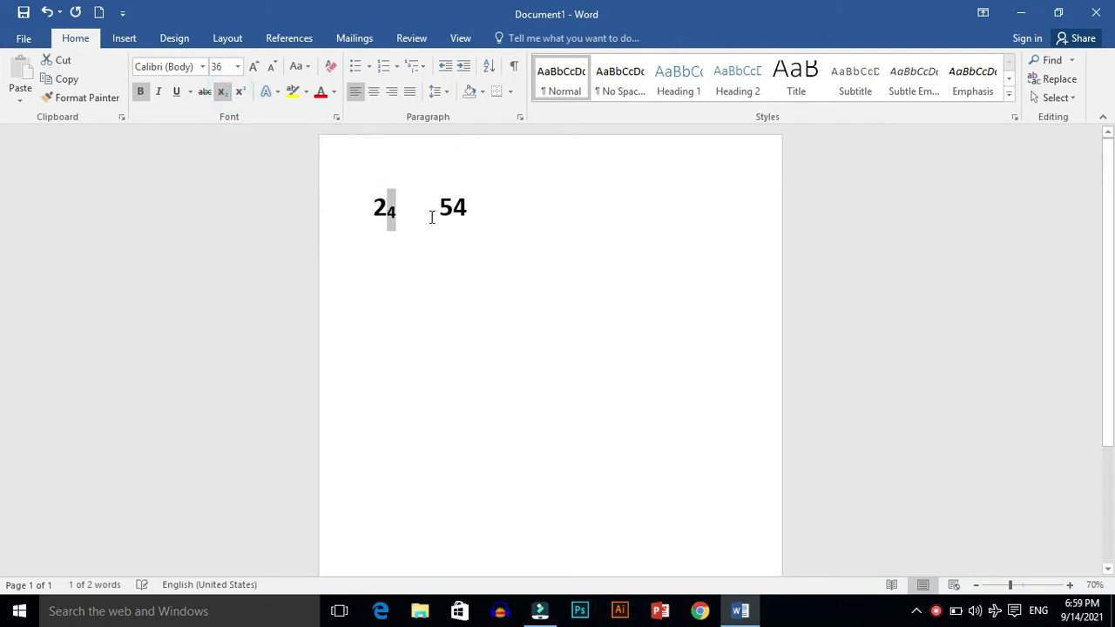
{"action": "left_click", "coordinate": [469, 206]}
{"action": "left_click_drag", "start_coordinate": [469, 206], "coordinate": [457, 209]}
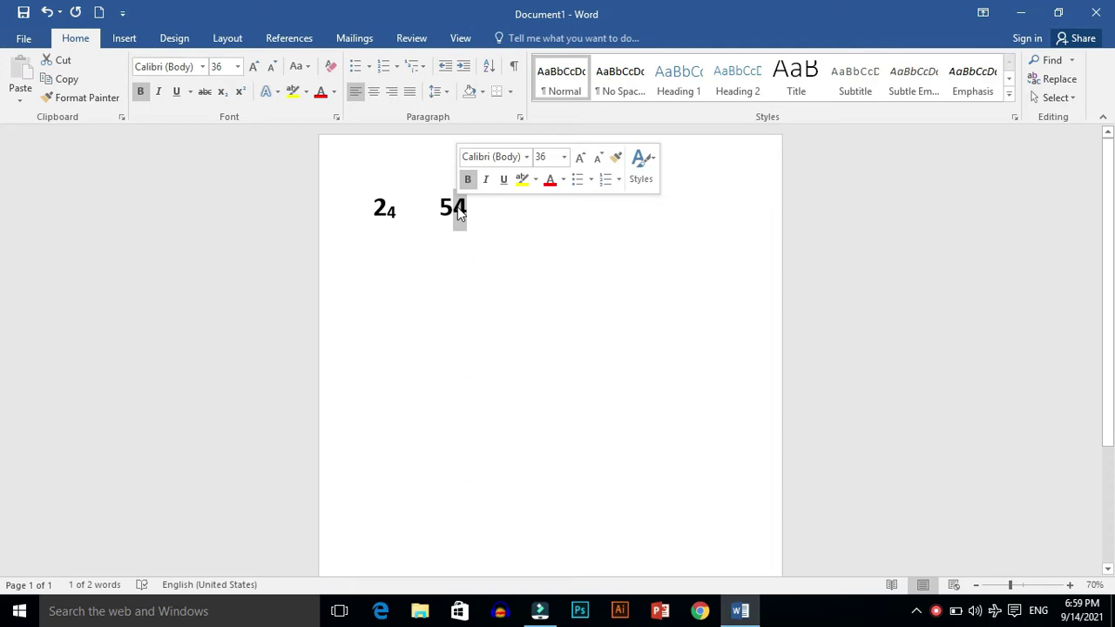
{"action": "key", "text": "ctrl+equal"}
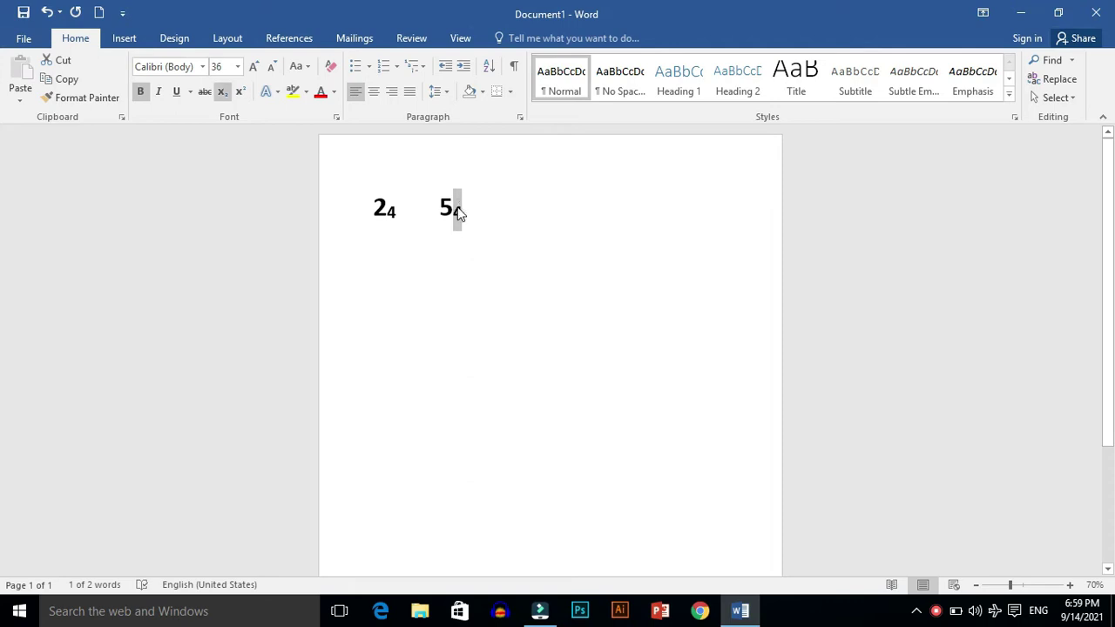
{"action": "left_click", "coordinate": [472, 207]}
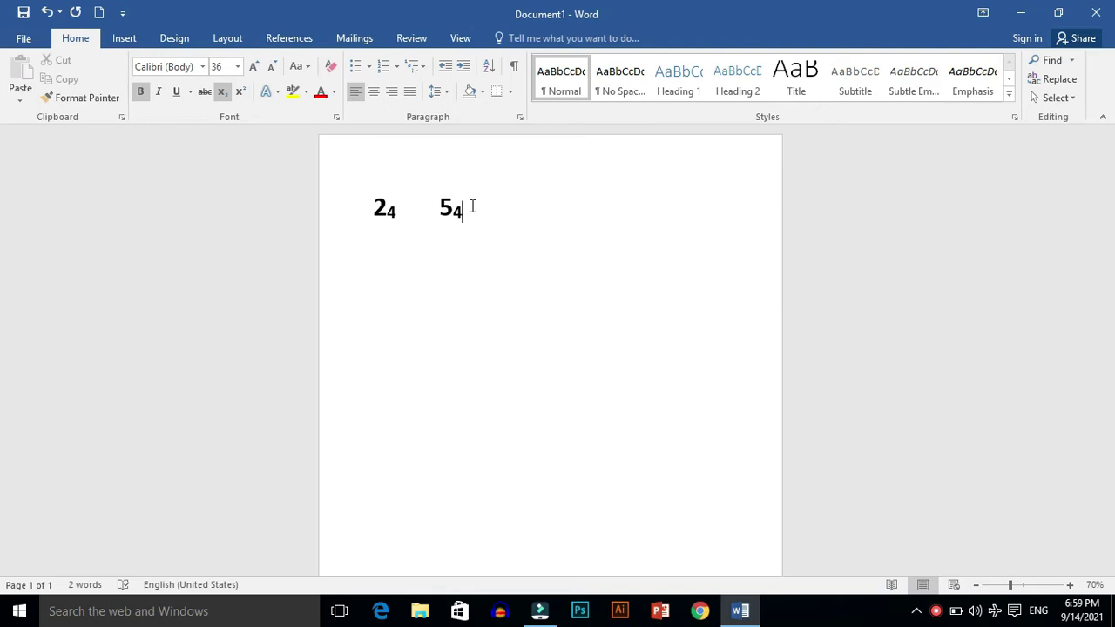
{"action": "triple_click", "coordinate": [472, 205]}
{"action": "key", "text": "Delete"}
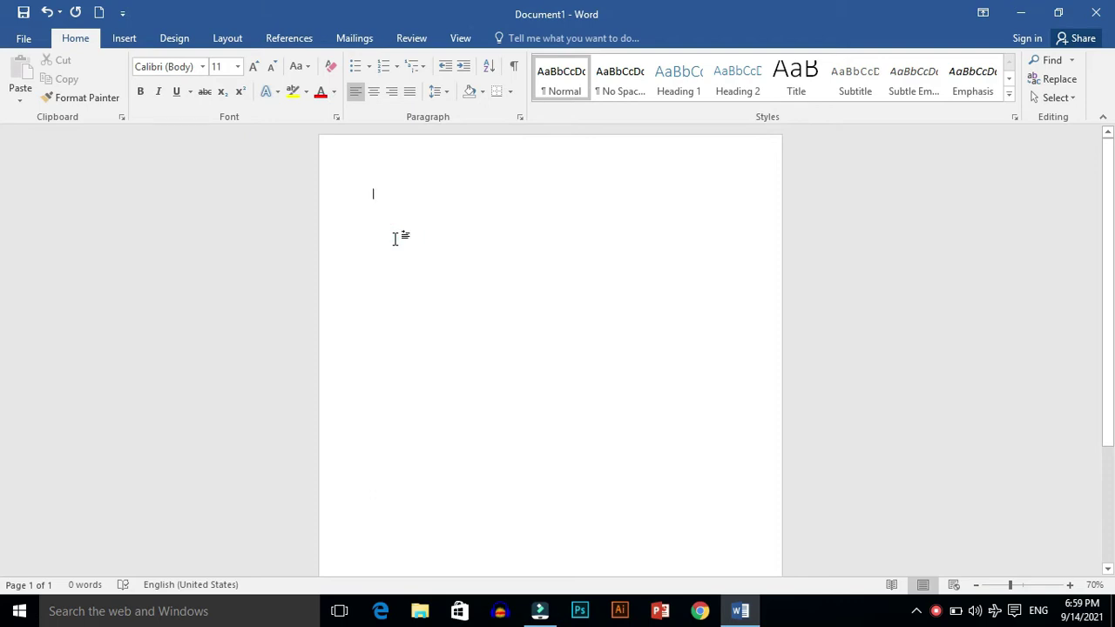
Open the Change Case menu and dismiss it without applying any case.
{"action": "left_click", "coordinate": [306, 68]}
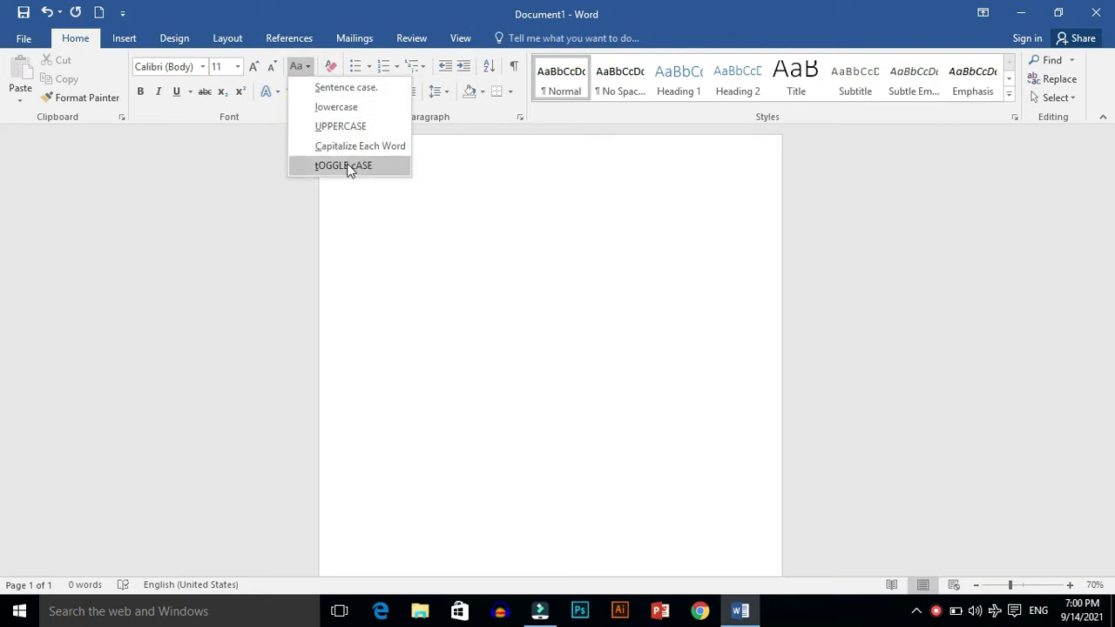
{"action": "left_click", "coordinate": [447, 211]}
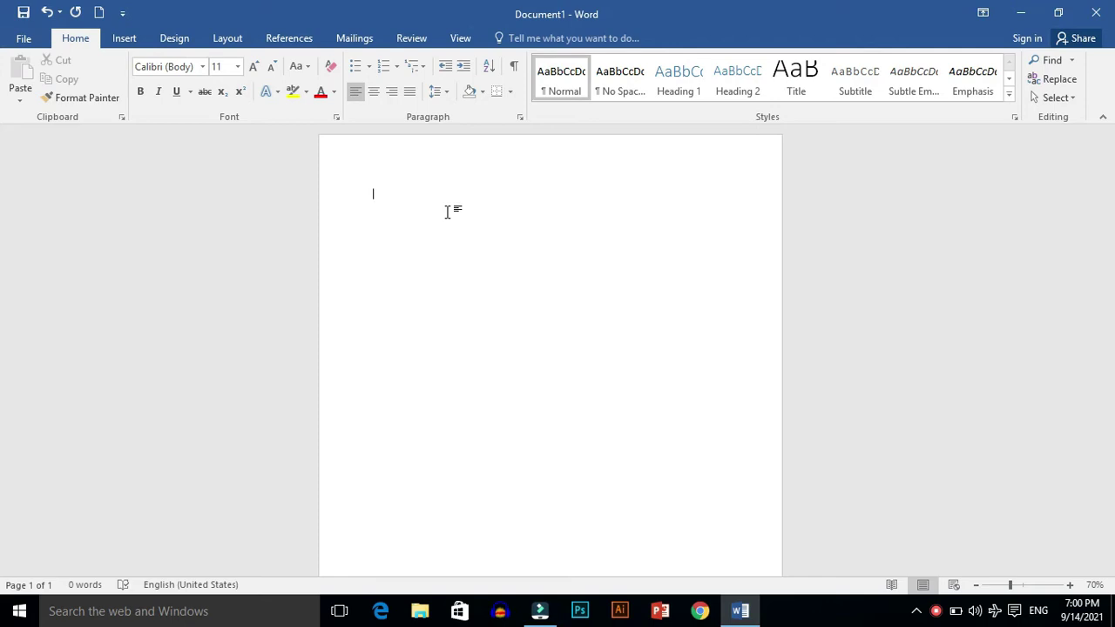
Type three lines: the 'My name is …' line, 'i am from' plus city, and 'I read in 7th class'.
{"action": "type", "text": "My name is "}
{"action": "type", "text": "Ali"}
{"action": "key", "text": "Return"}
{"action": "type", "text": "i anm from"}
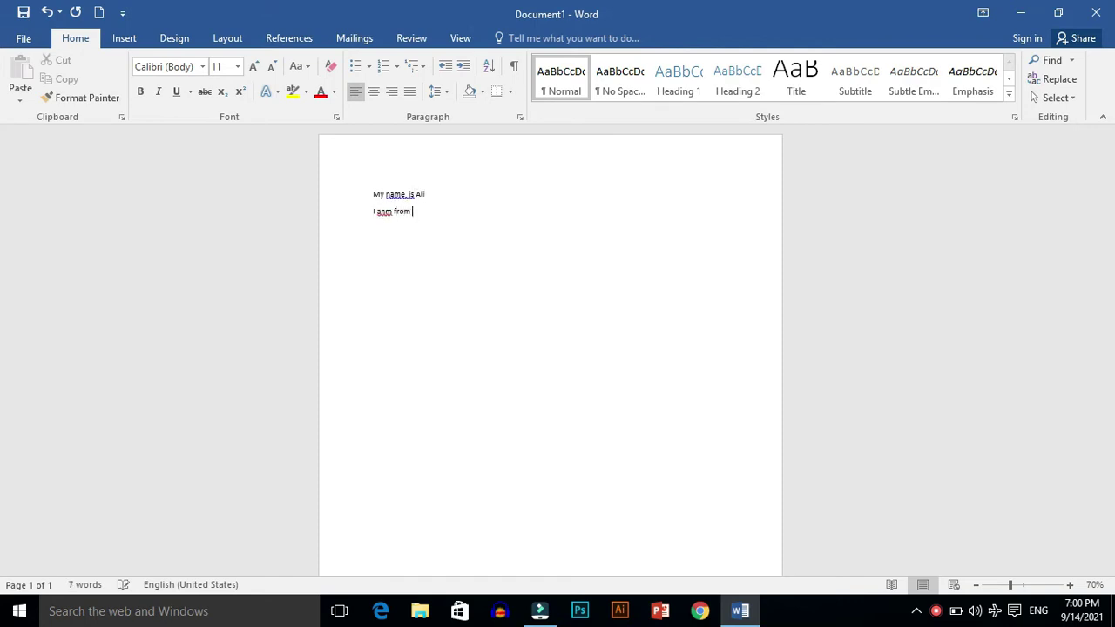
{"action": "key", "text": "Left"}
{"action": "key", "text": "Left"}
{"action": "key", "text": "Left"}
{"action": "key", "text": "Left"}
{"action": "key", "text": "Left"}
{"action": "key", "text": "Left"}
{"action": "key", "text": "BackSpace"}
{"action": "key", "text": "Right"}
{"action": "key", "text": "Right"}
{"action": "key", "text": "Right"}
{"action": "key", "text": "Right"}
{"action": "key", "text": "Right"}
{"action": "key", "text": "Right"}
{"action": "type", "text": "lahore"}
{"action": "key", "text": "Return"}
{"action": "type", "text": "I read "}
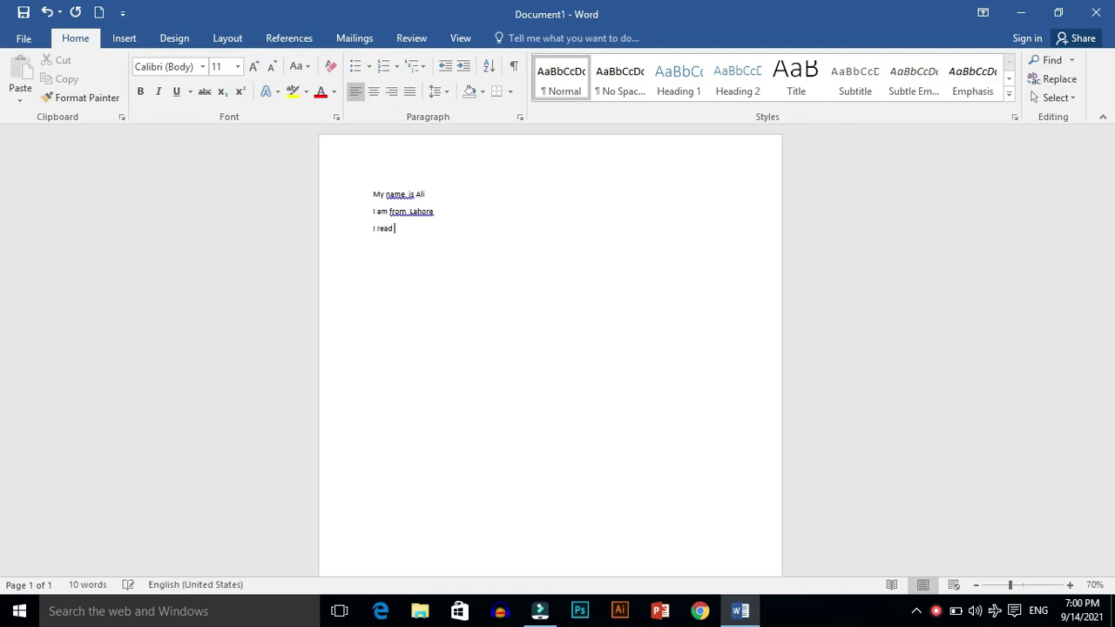
{"action": "type", "text": "in"}
{"action": "type", "text": " 7th class"}
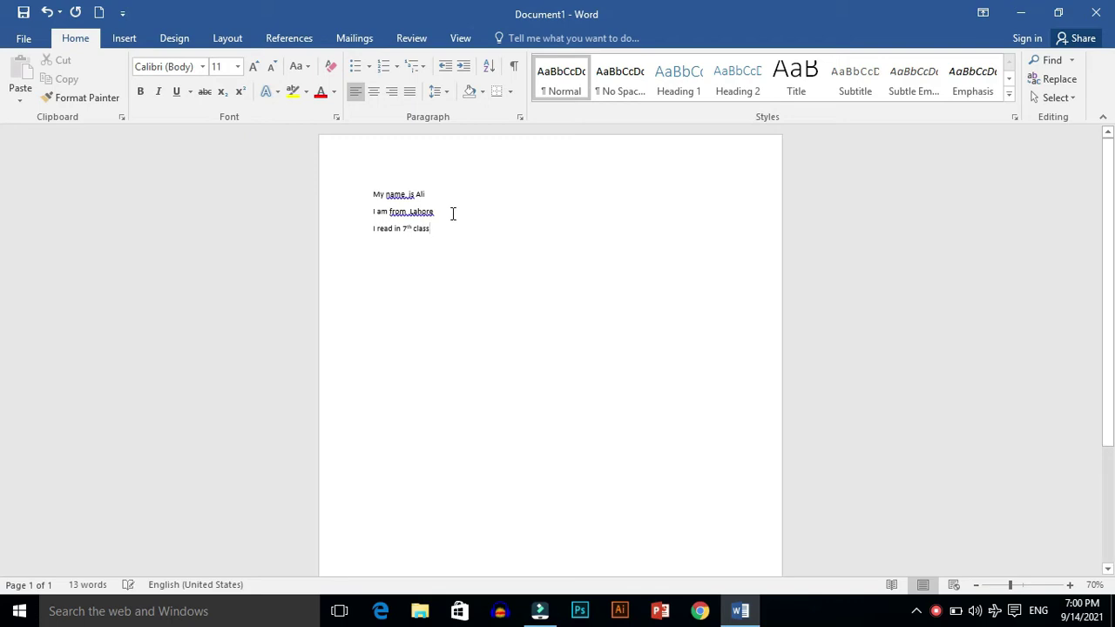
Make all three lines bold at 36 pt and reselect them.
{"action": "key", "text": "ctrl+a"}
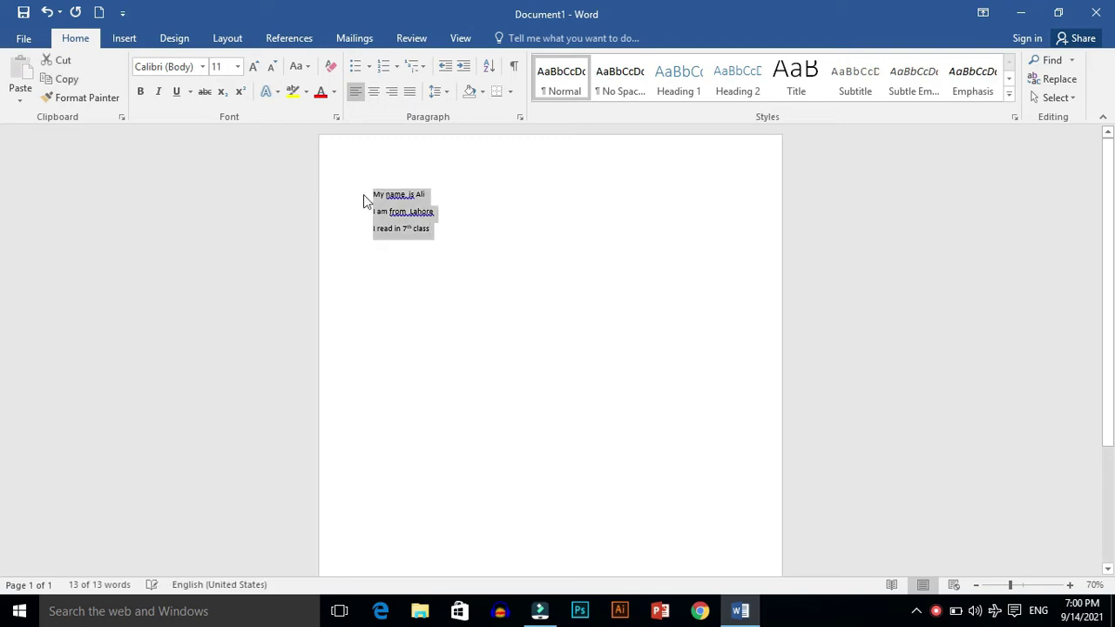
{"action": "left_click", "coordinate": [238, 68]}
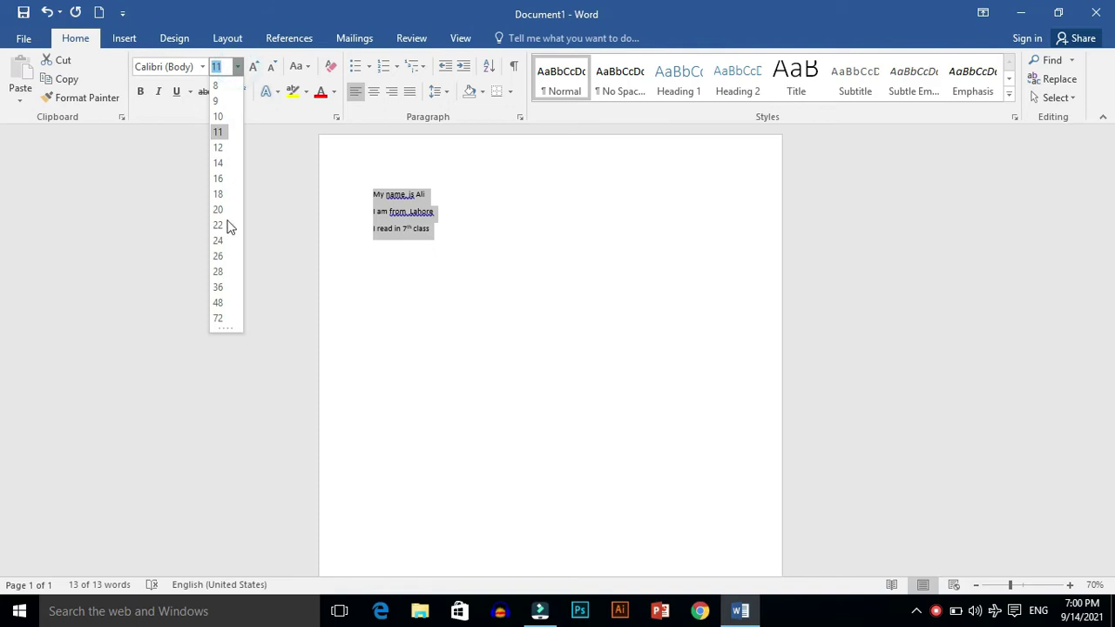
{"action": "left_click", "coordinate": [218, 288]}
{"action": "left_click", "coordinate": [140, 92]}
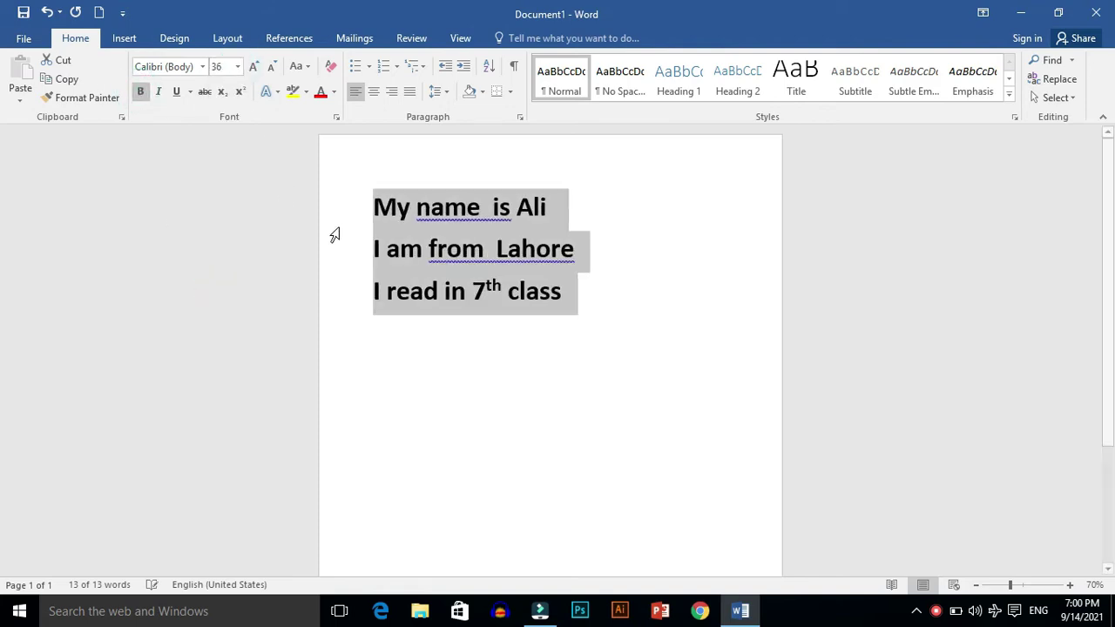
{"action": "left_click", "coordinate": [434, 385]}
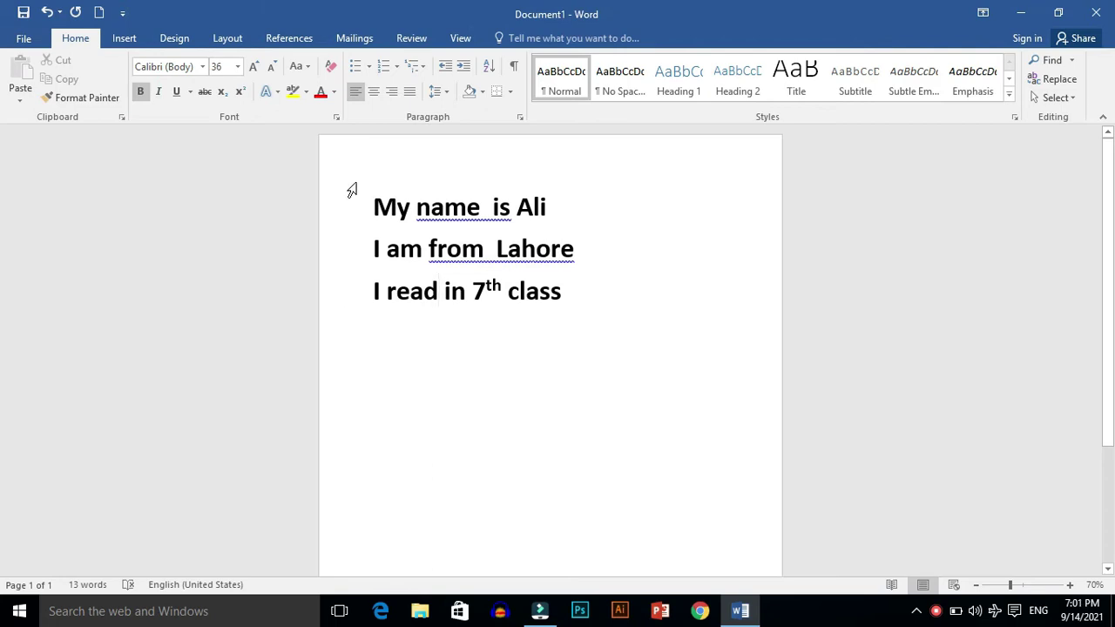
{"action": "left_click_drag", "start_coordinate": [352, 187], "coordinate": [531, 298]}
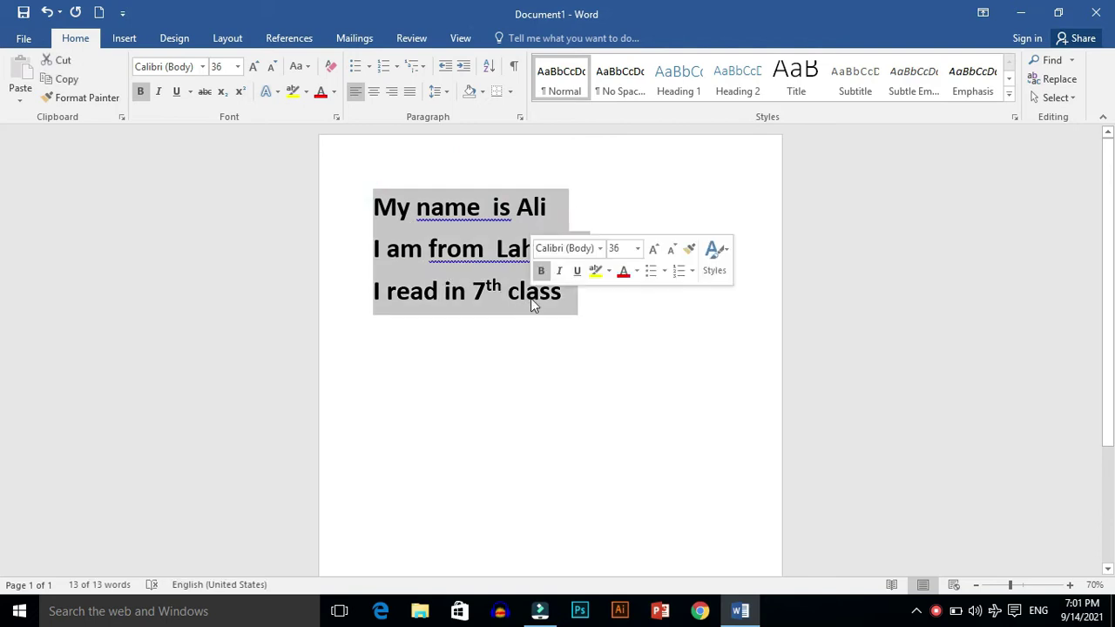
Apply Sentence case, then lowercase, then UPPERCASE to the three lines.
{"action": "left_click", "coordinate": [304, 68]}
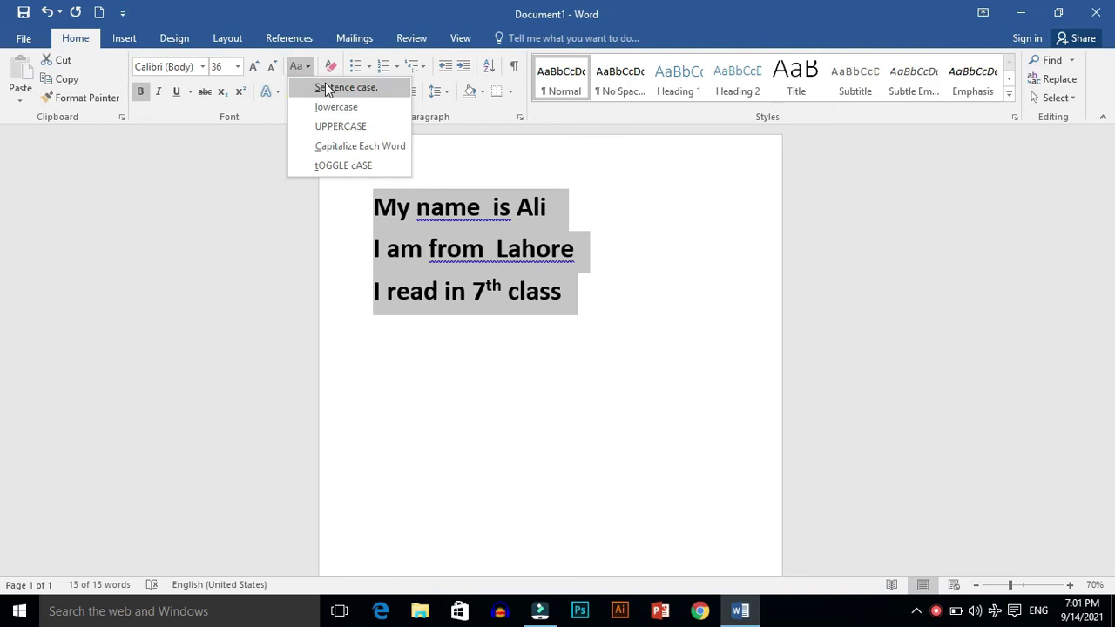
{"action": "left_click", "coordinate": [325, 88]}
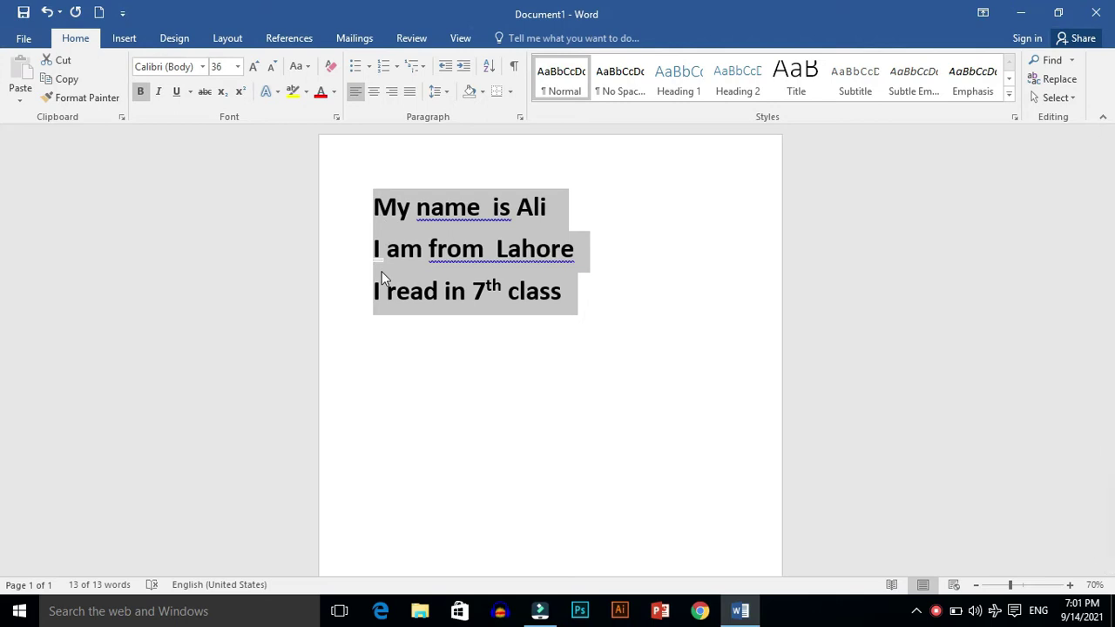
{"action": "left_click", "coordinate": [298, 66]}
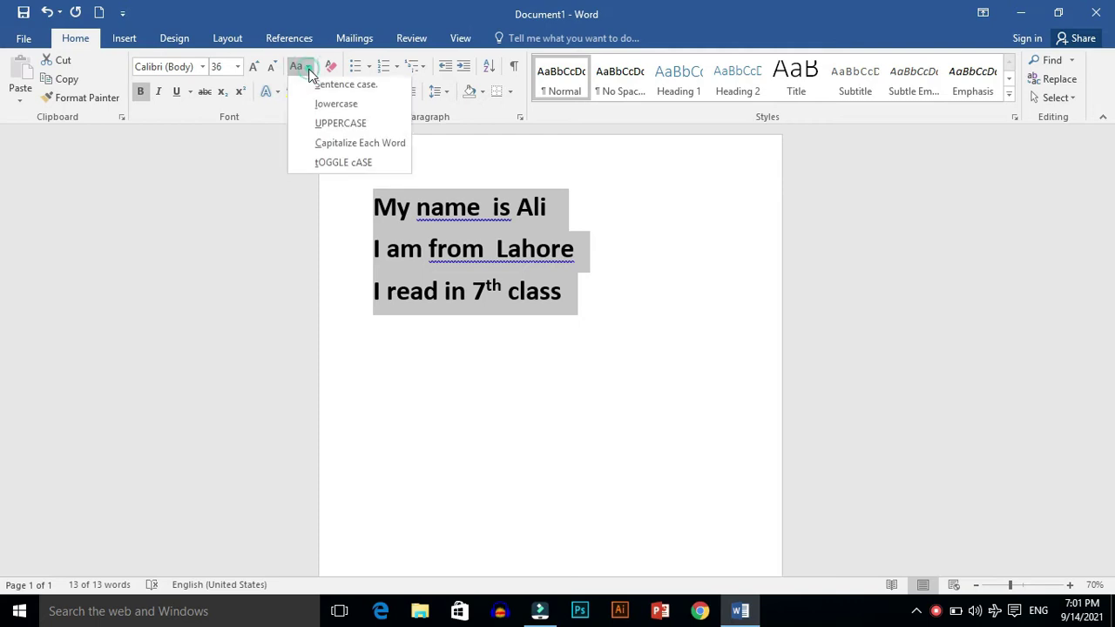
{"action": "left_click", "coordinate": [320, 108]}
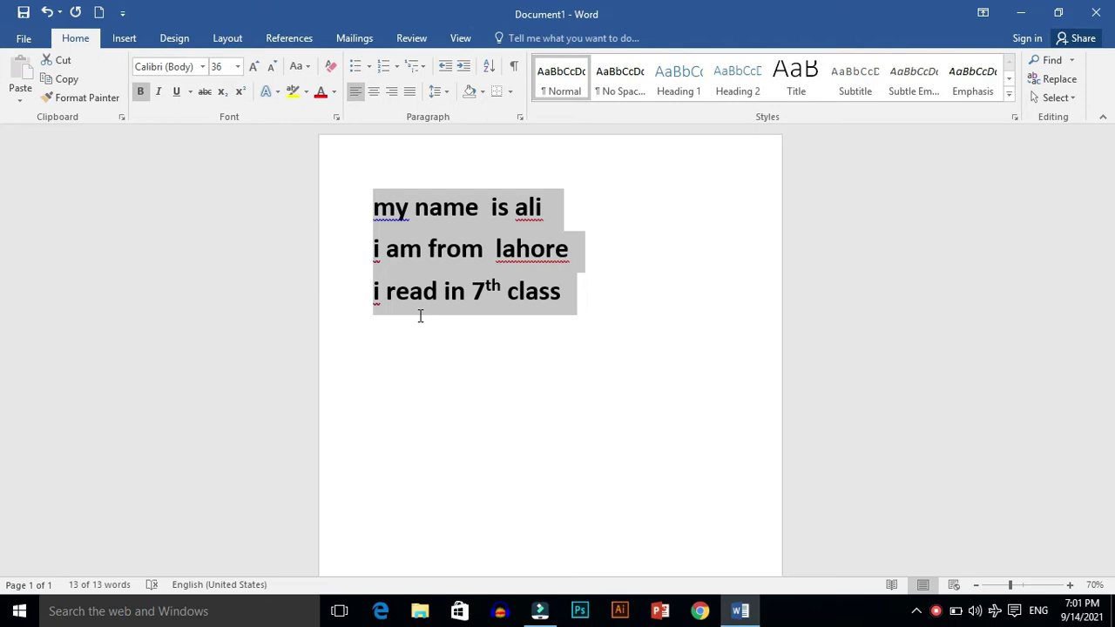
{"action": "left_click", "coordinate": [307, 73]}
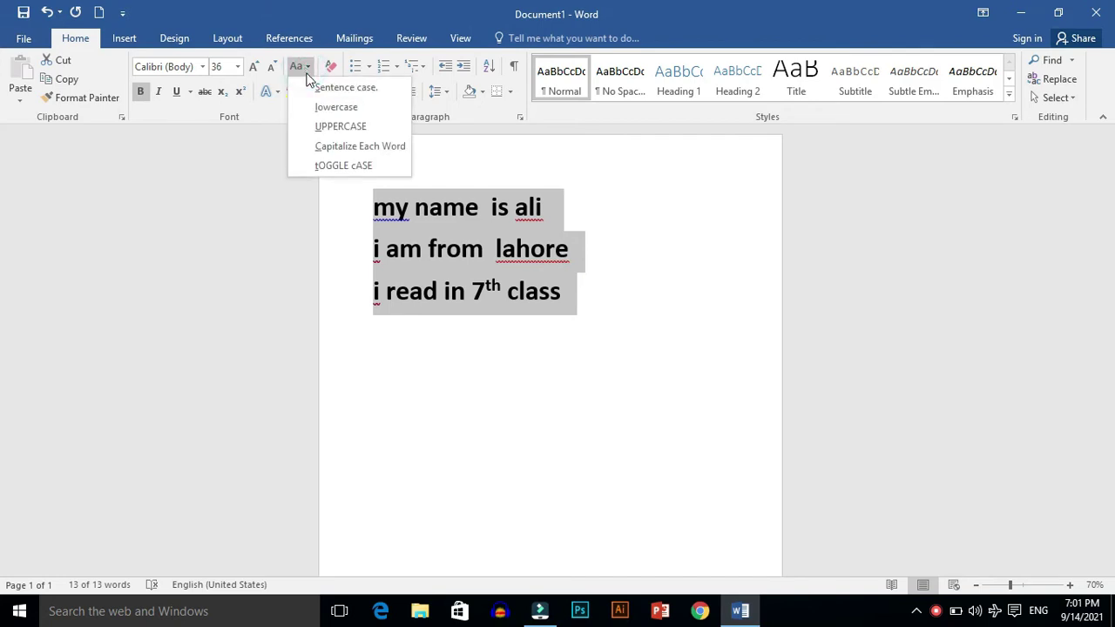
{"action": "left_click", "coordinate": [325, 127]}
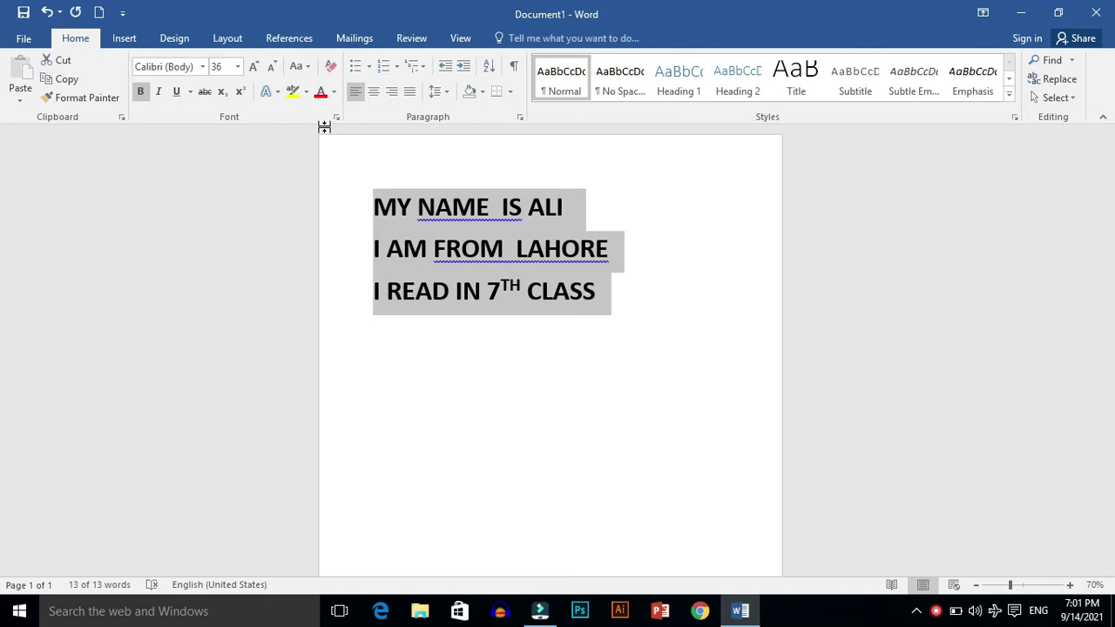
{"action": "left_click", "coordinate": [403, 382]}
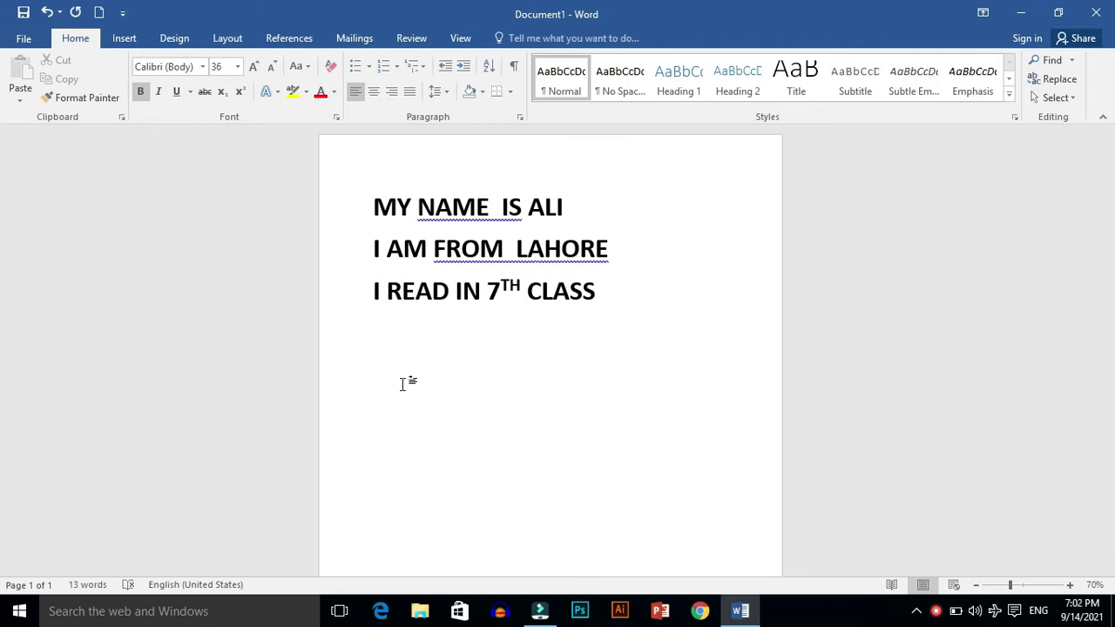
Reselect the three lines and apply Capitalize Each Word.
{"action": "left_click", "coordinate": [620, 313]}
{"action": "triple_click", "coordinate": [351, 177]}
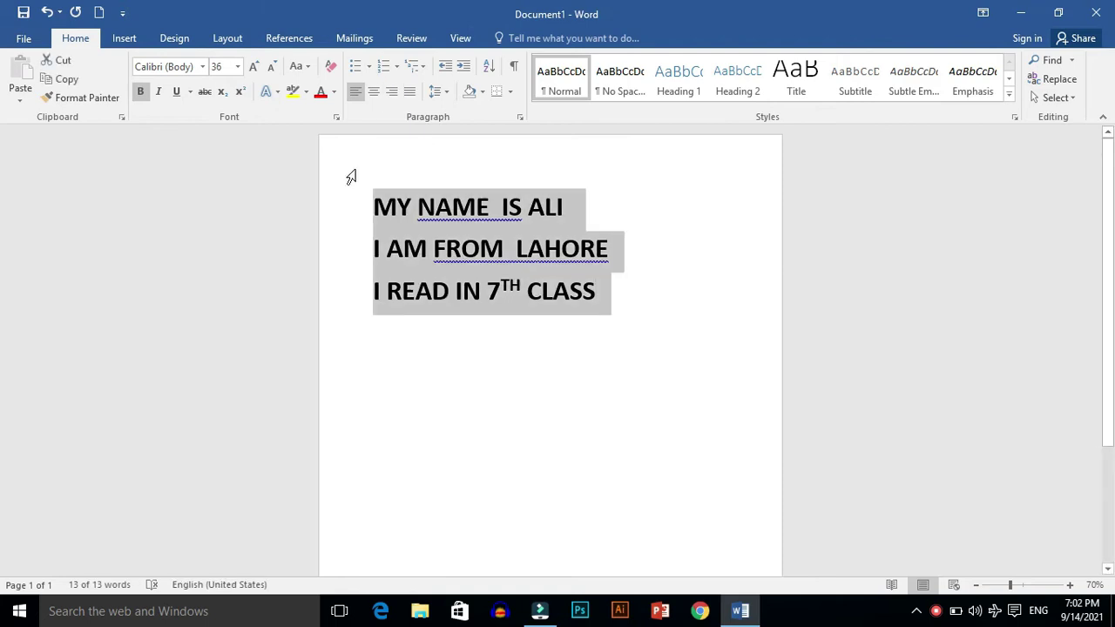
{"action": "left_click", "coordinate": [298, 66]}
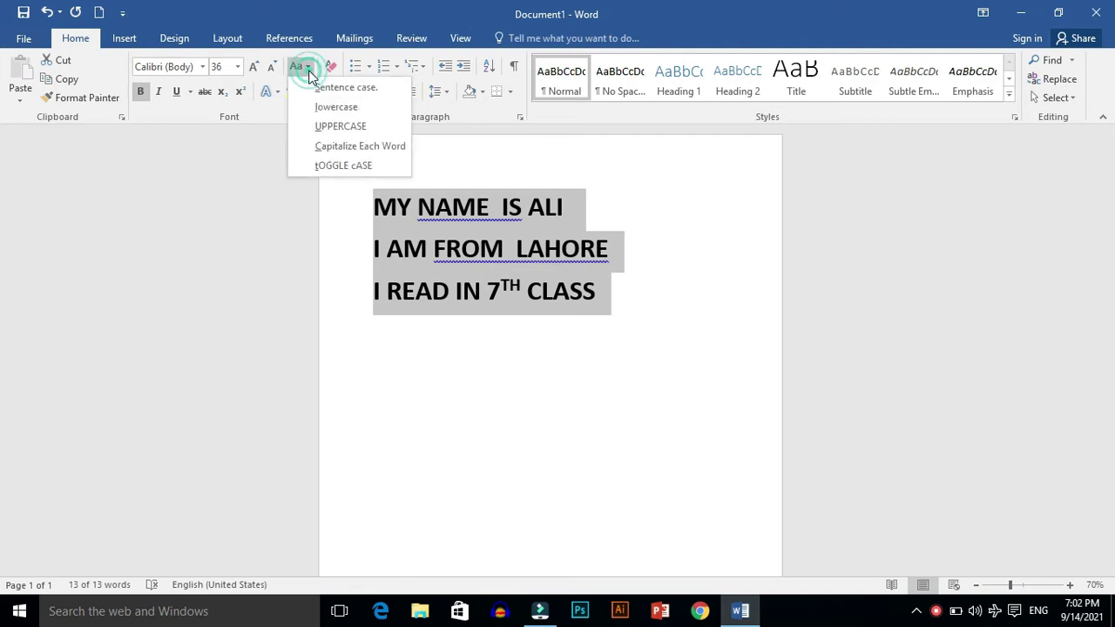
{"action": "left_click", "coordinate": [337, 148]}
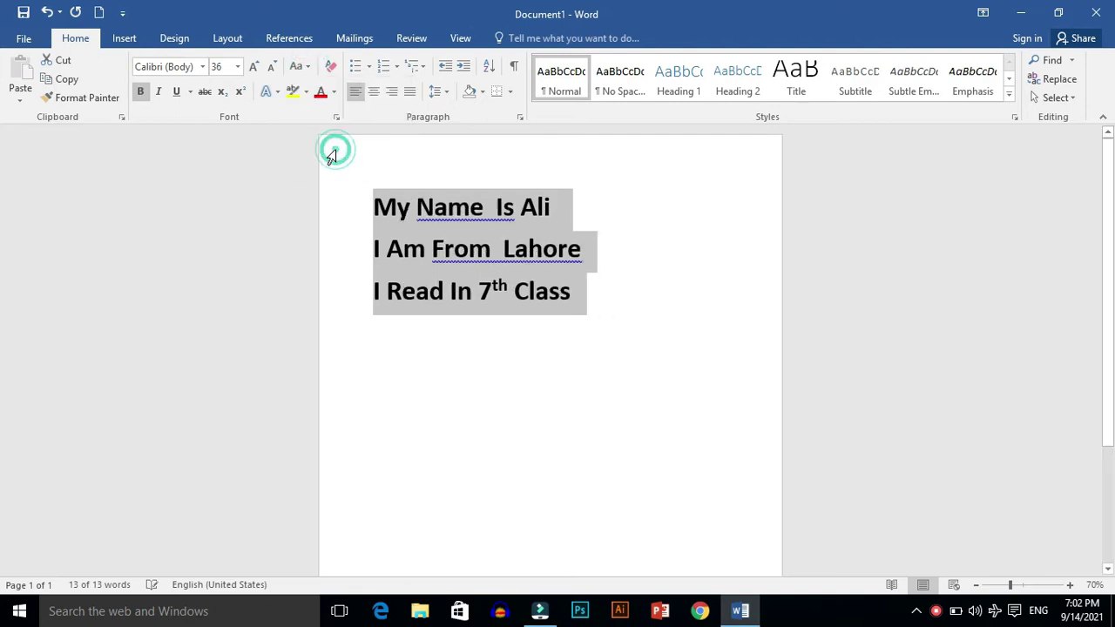
{"action": "left_click", "coordinate": [414, 361]}
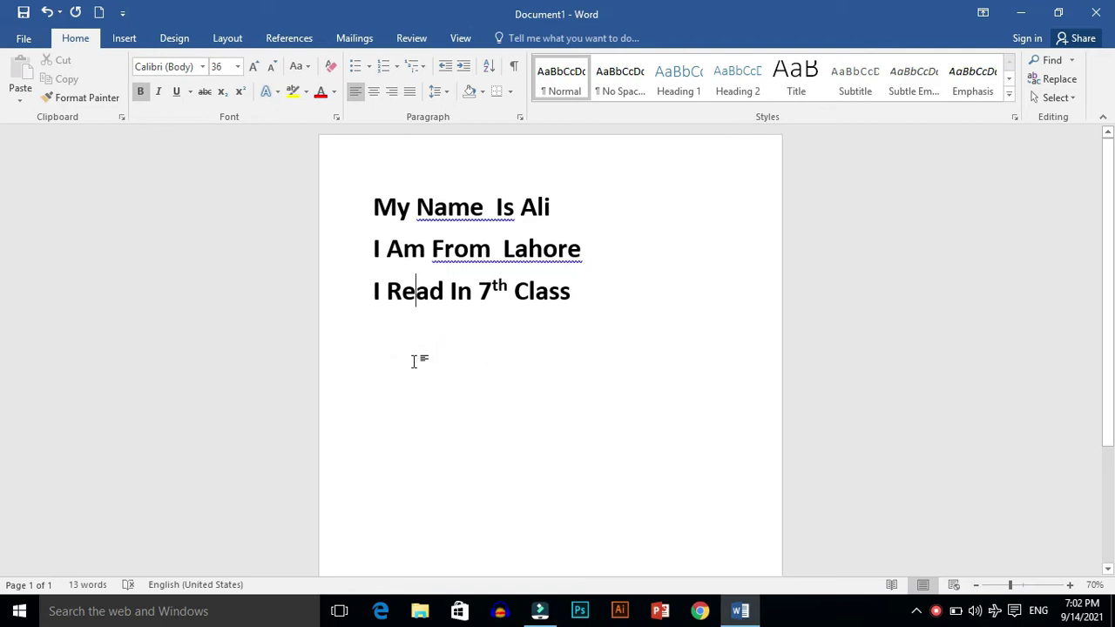
Select all text and open Change Case twice, closing it without applying a case.
{"action": "key", "text": "ctrl+a"}
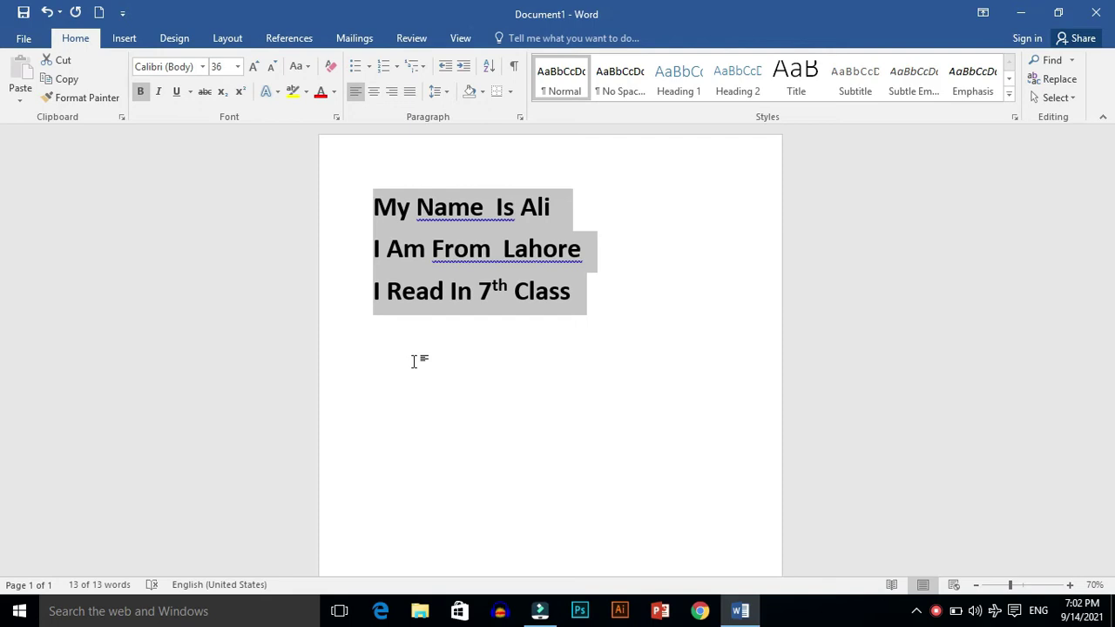
{"action": "left_click", "coordinate": [305, 68]}
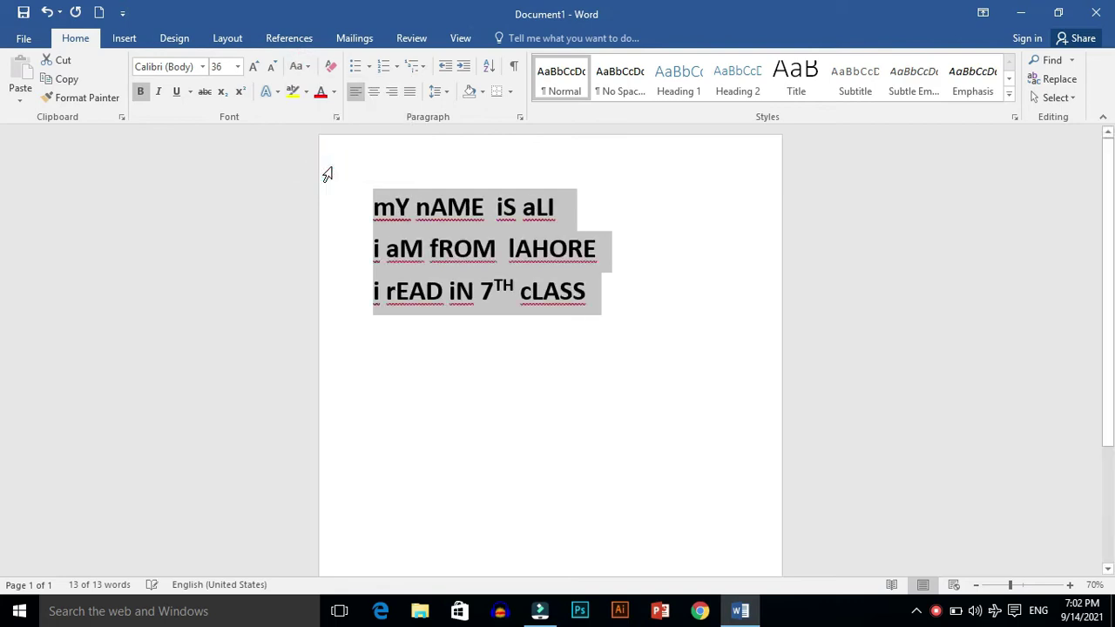
{"action": "left_click", "coordinate": [413, 374]}
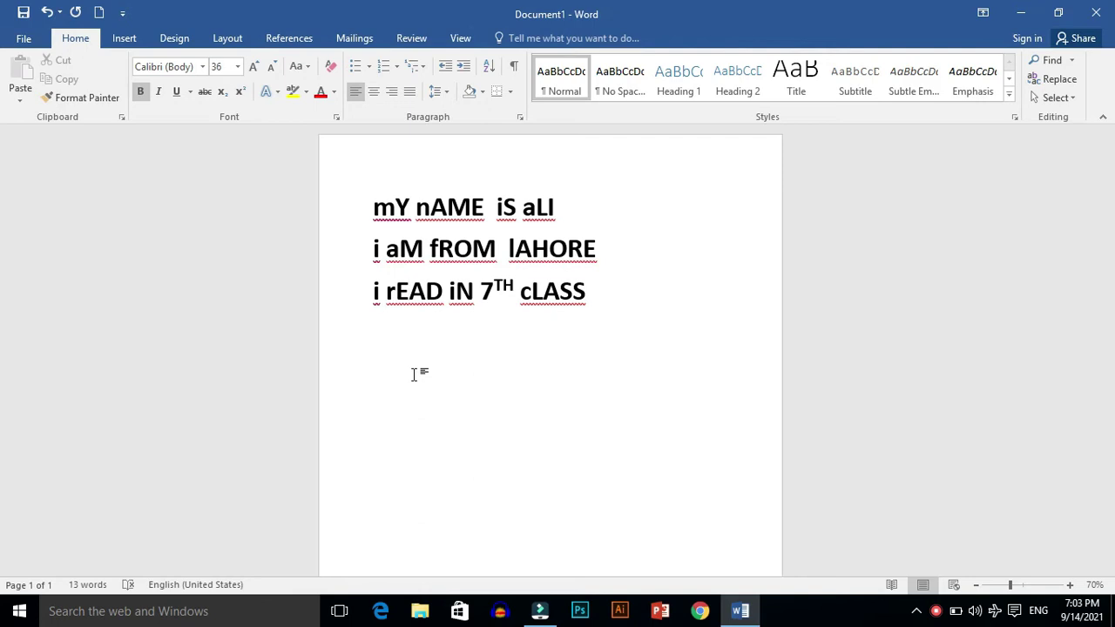
{"action": "left_click", "coordinate": [617, 304]}
{"action": "left_click", "coordinate": [300, 66]}
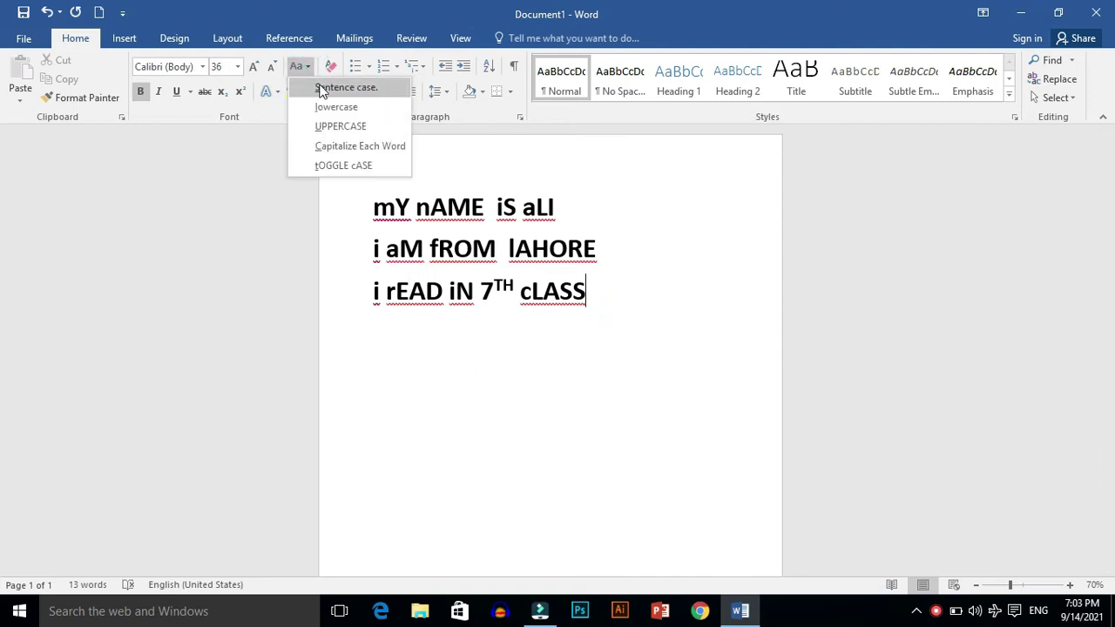
{"action": "left_click", "coordinate": [351, 209]}
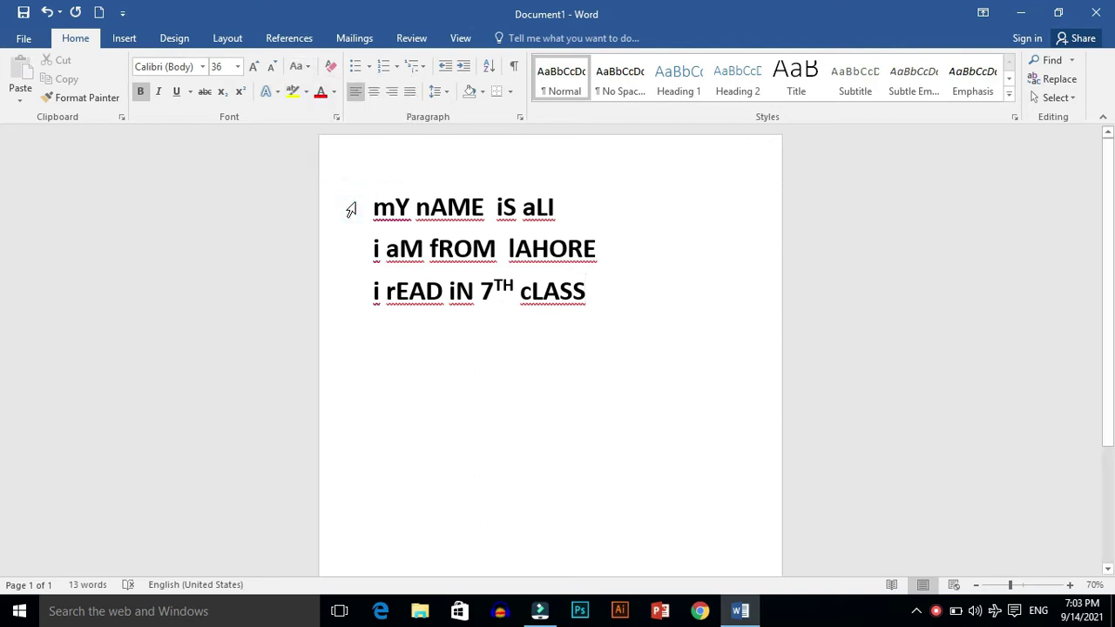
Select the three lines and cycle them through Sentence case, lowercase and UPPERCASE.
{"action": "triple_click", "coordinate": [351, 209]}
{"action": "left_click", "coordinate": [298, 67]}
{"action": "left_click", "coordinate": [324, 91]}
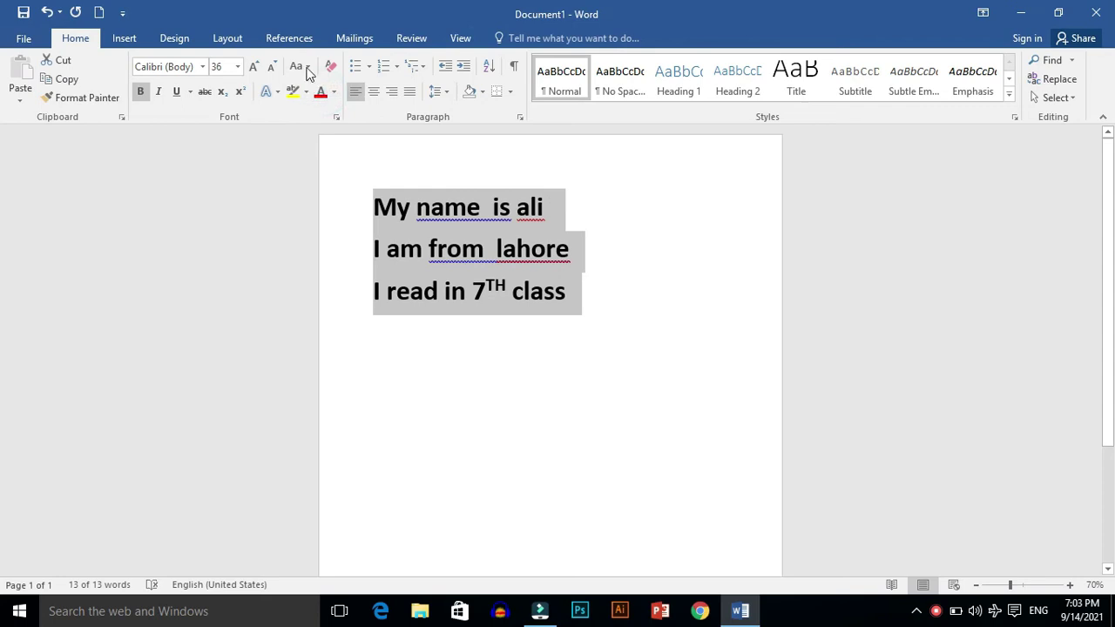
{"action": "left_click", "coordinate": [306, 69]}
{"action": "left_click", "coordinate": [327, 108]}
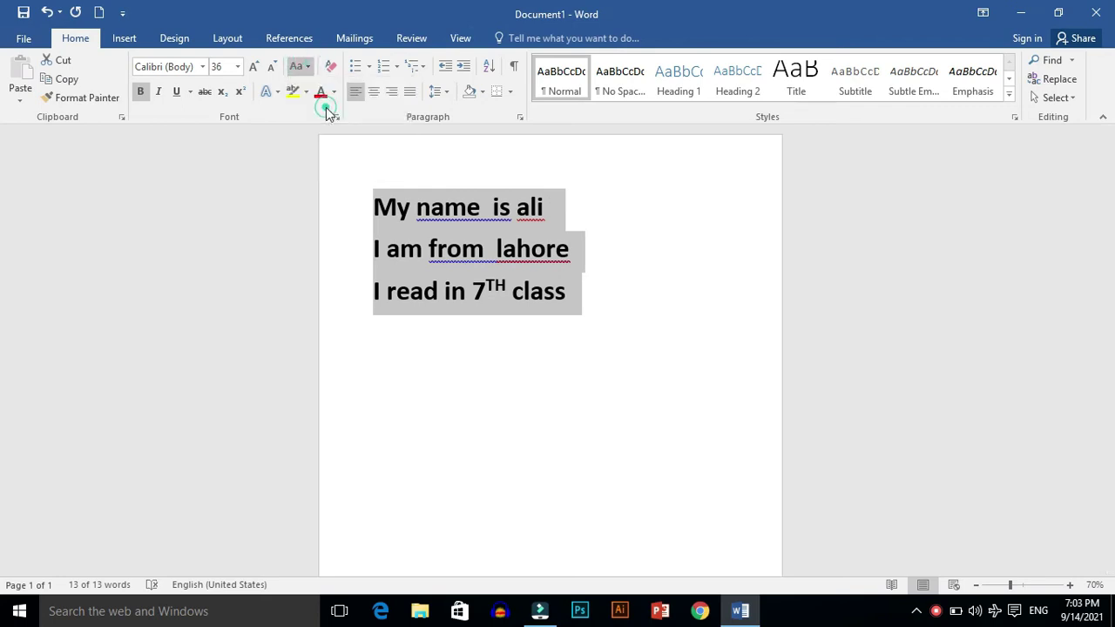
{"action": "left_click", "coordinate": [298, 67]}
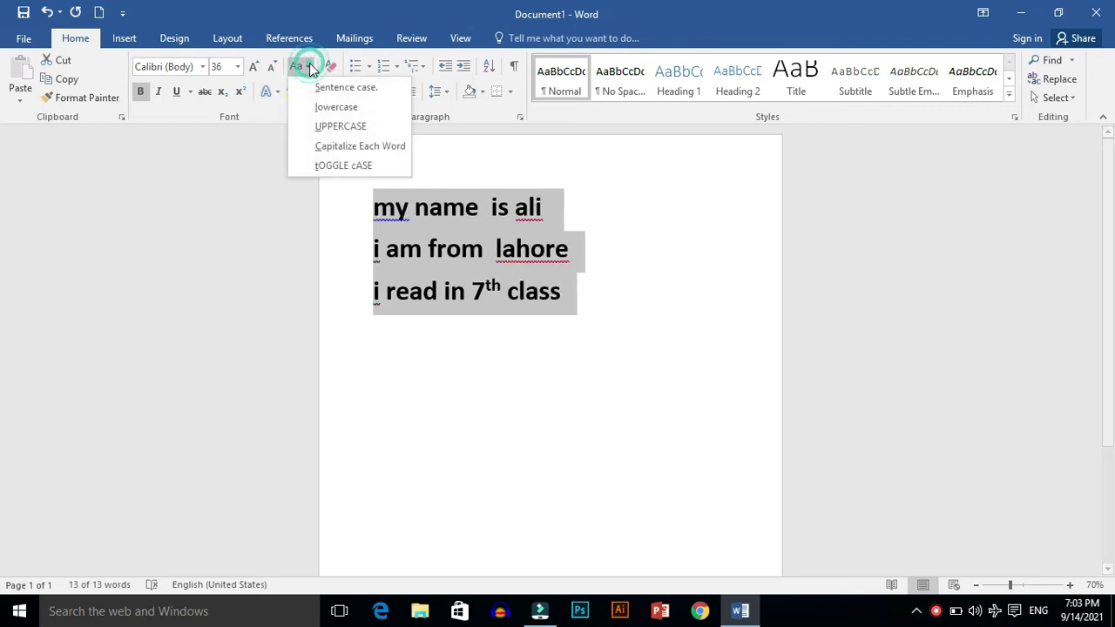
{"action": "left_click", "coordinate": [323, 126]}
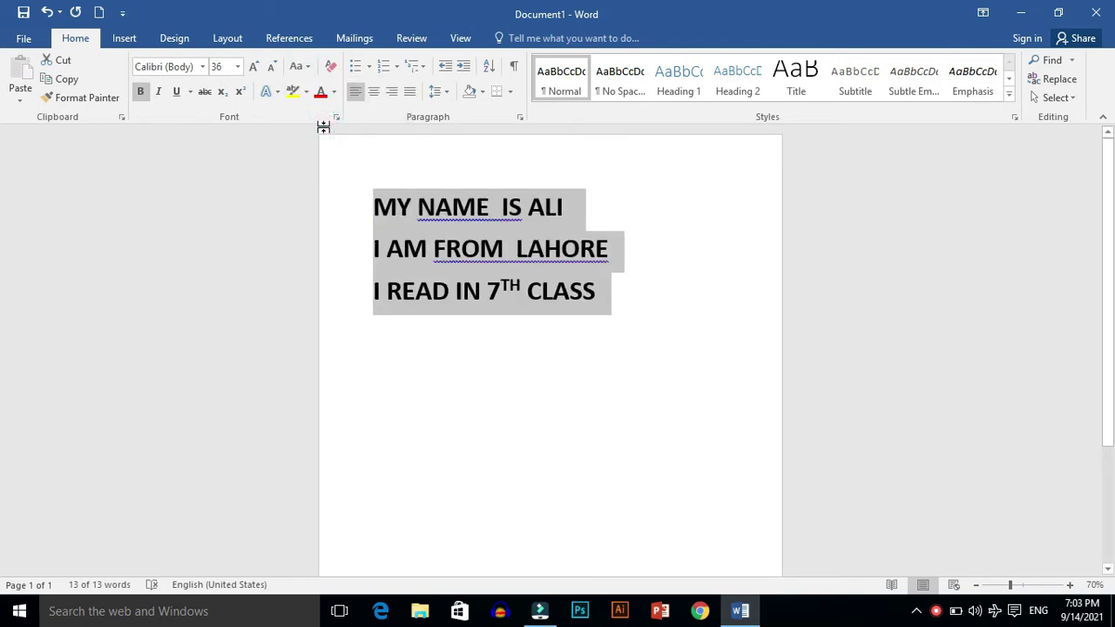
Apply Capitalize Each Word, then tOGGLE cASE, and finally settle on Sentence case.
{"action": "left_click", "coordinate": [307, 69]}
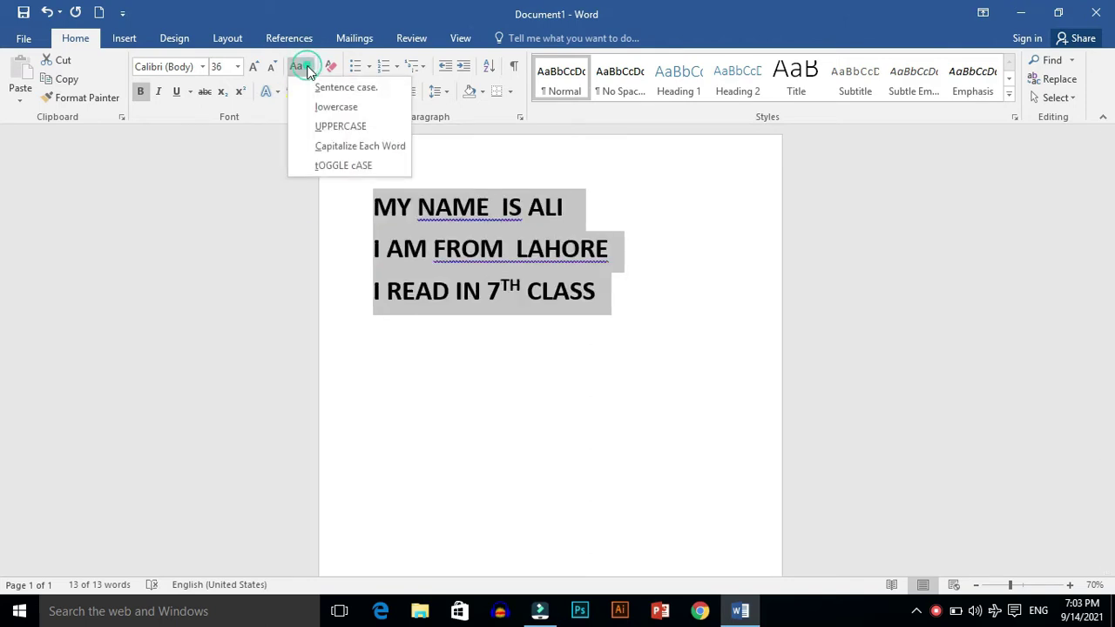
{"action": "left_click", "coordinate": [325, 147]}
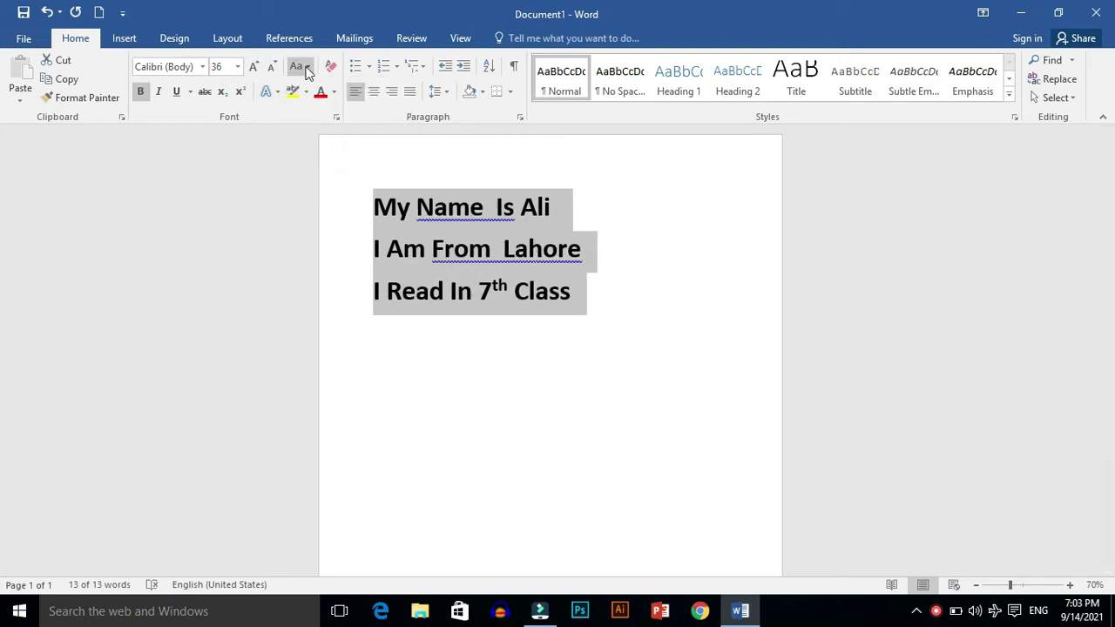
{"action": "left_click", "coordinate": [307, 69]}
{"action": "left_click", "coordinate": [327, 168]}
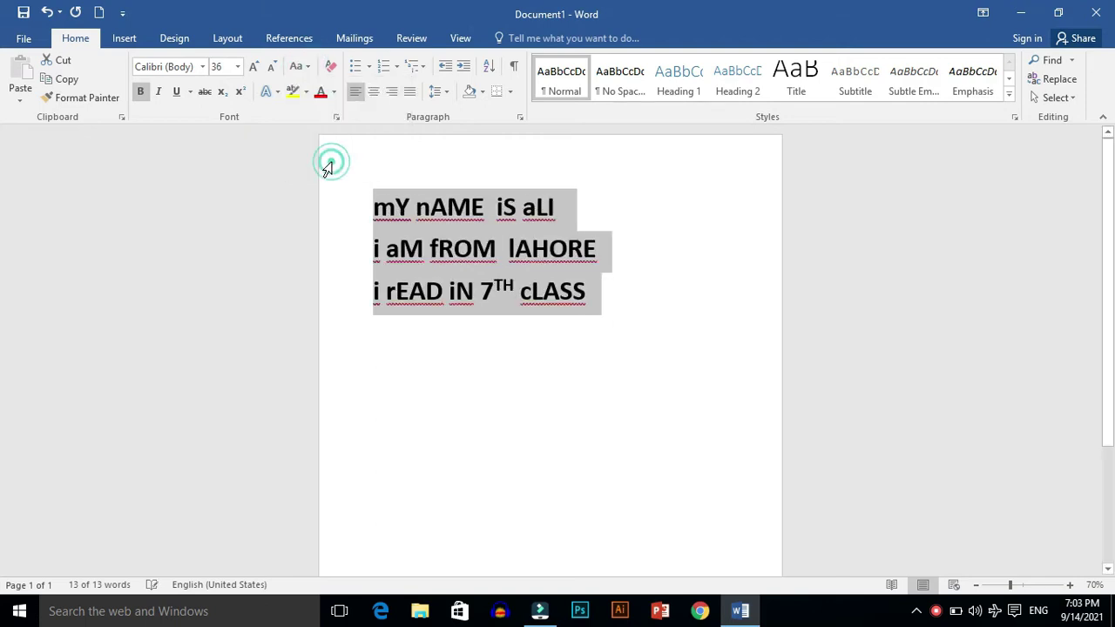
{"action": "left_click", "coordinate": [299, 67]}
{"action": "left_click", "coordinate": [316, 88]}
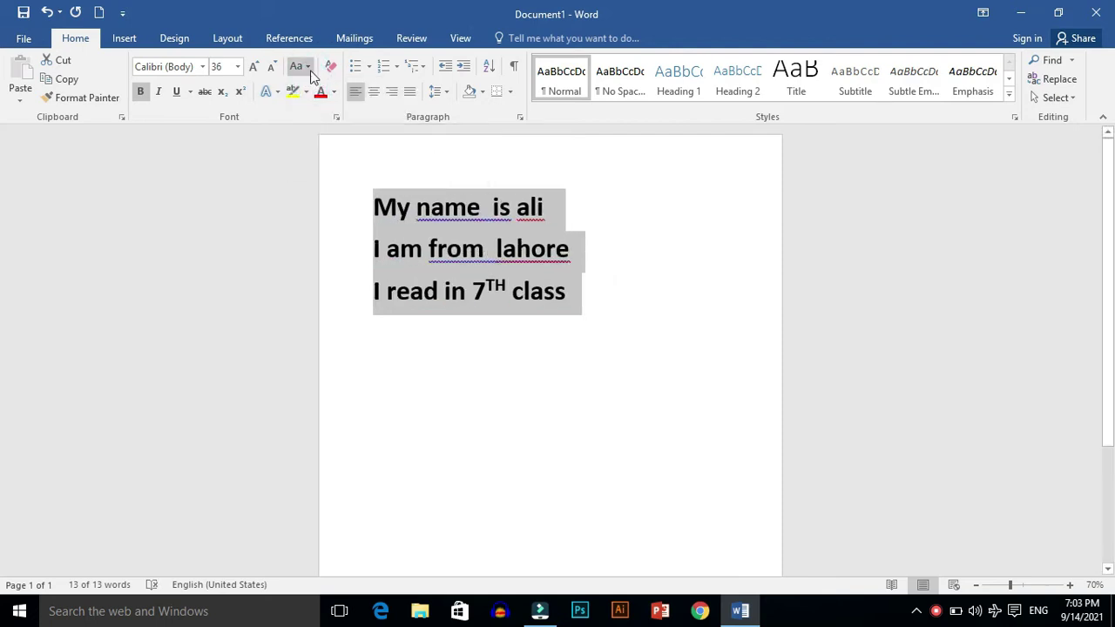
{"action": "left_click", "coordinate": [303, 67]}
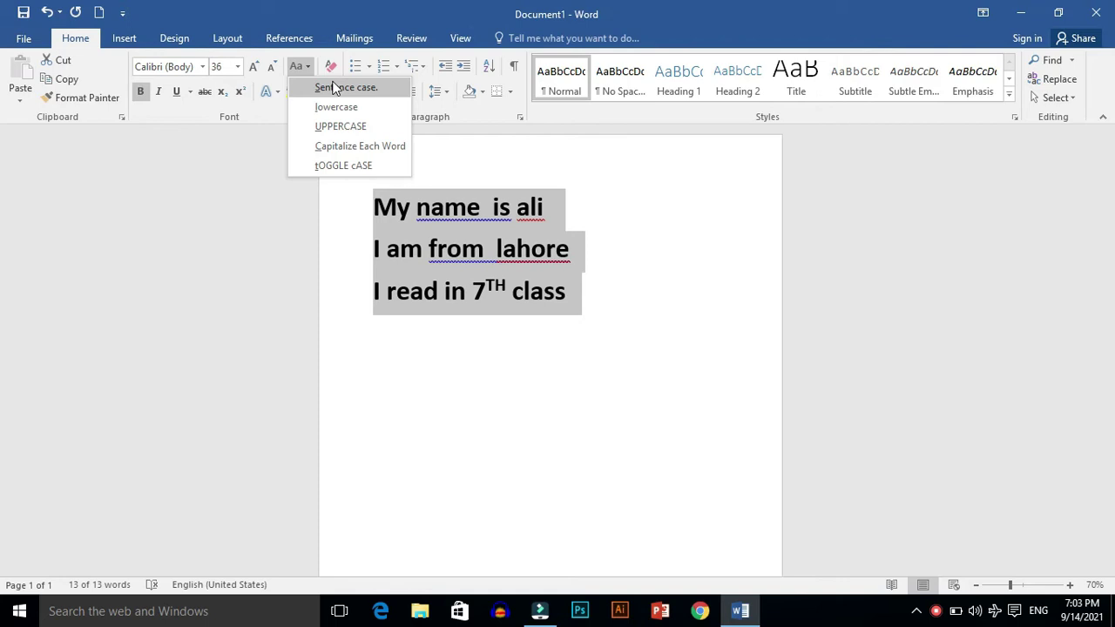
{"action": "left_click", "coordinate": [343, 225]}
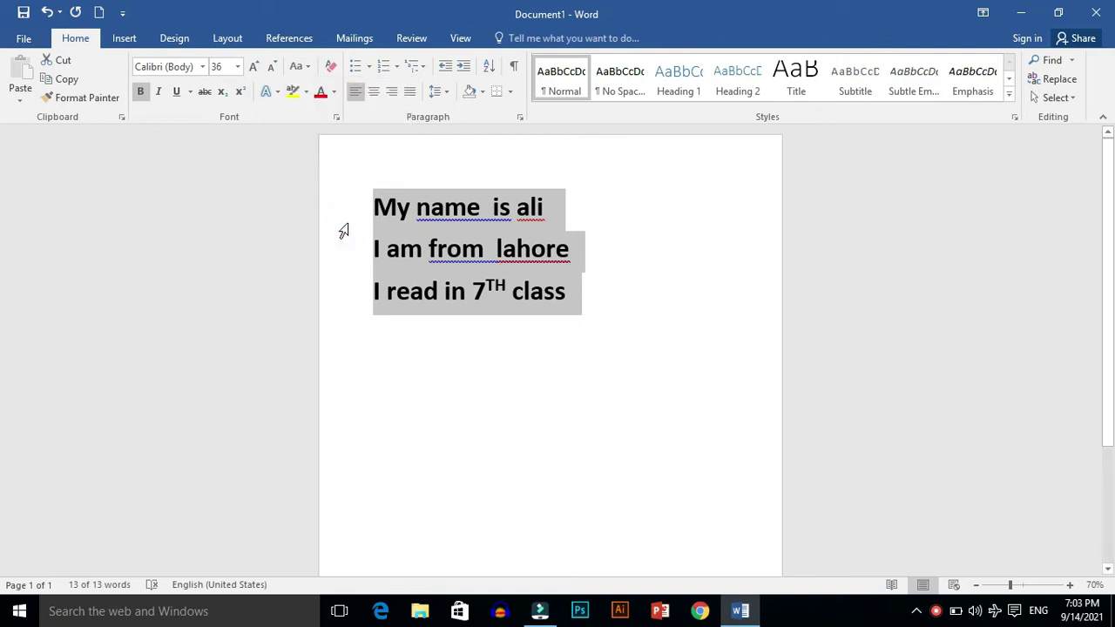
Apply the gold top-row Text Effects preset to the first line only.
{"action": "left_click", "coordinate": [356, 208]}
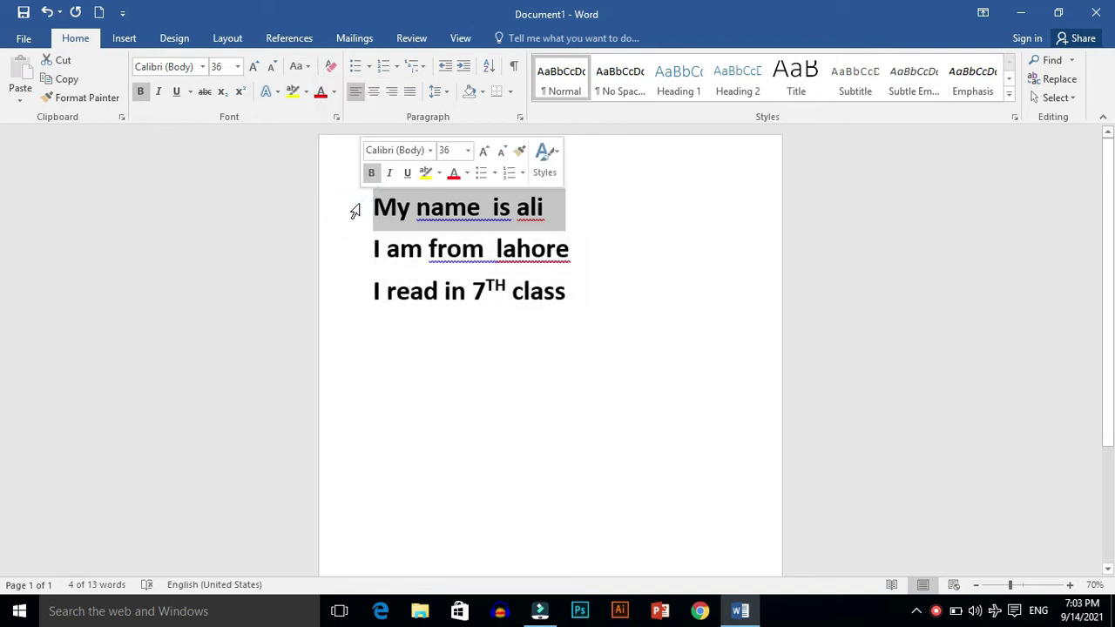
{"action": "left_click", "coordinate": [356, 209]}
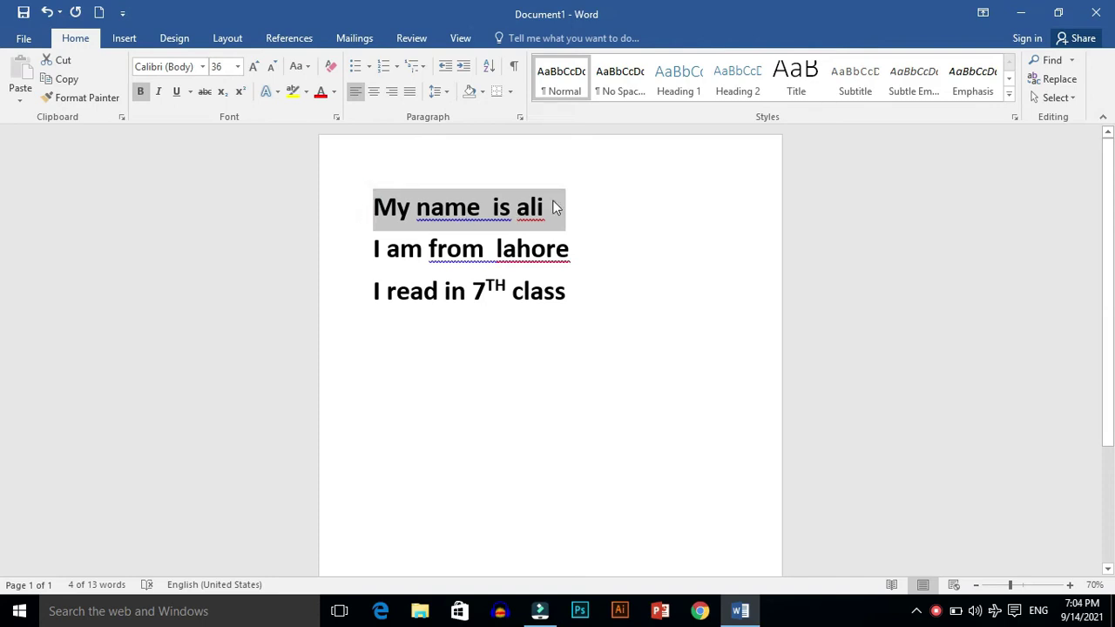
{"action": "left_click", "coordinate": [277, 93]}
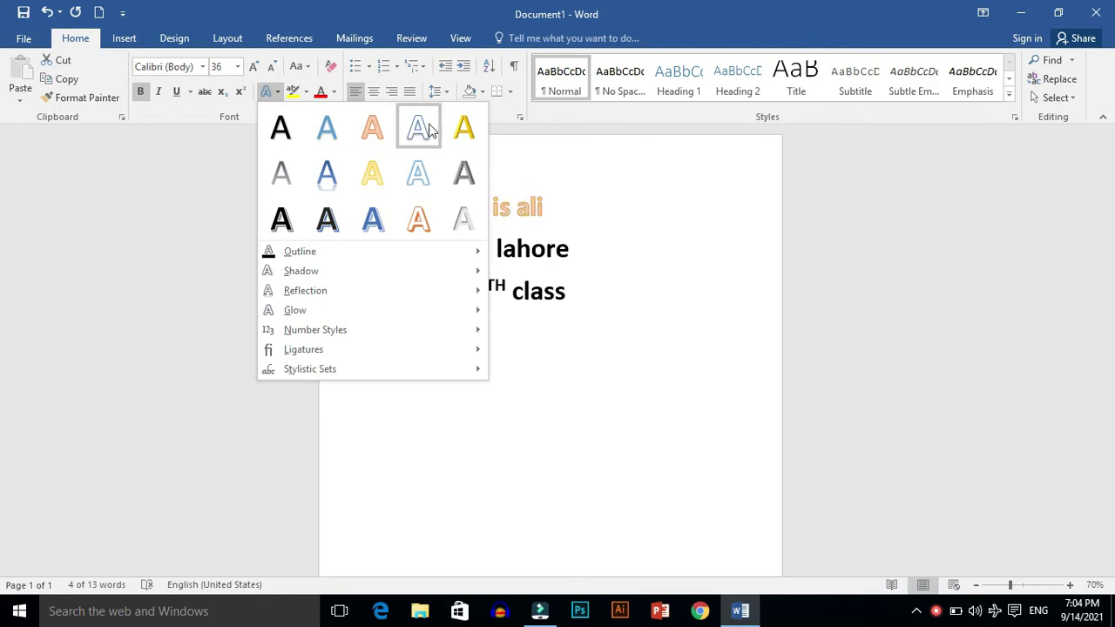
{"action": "left_click", "coordinate": [466, 127]}
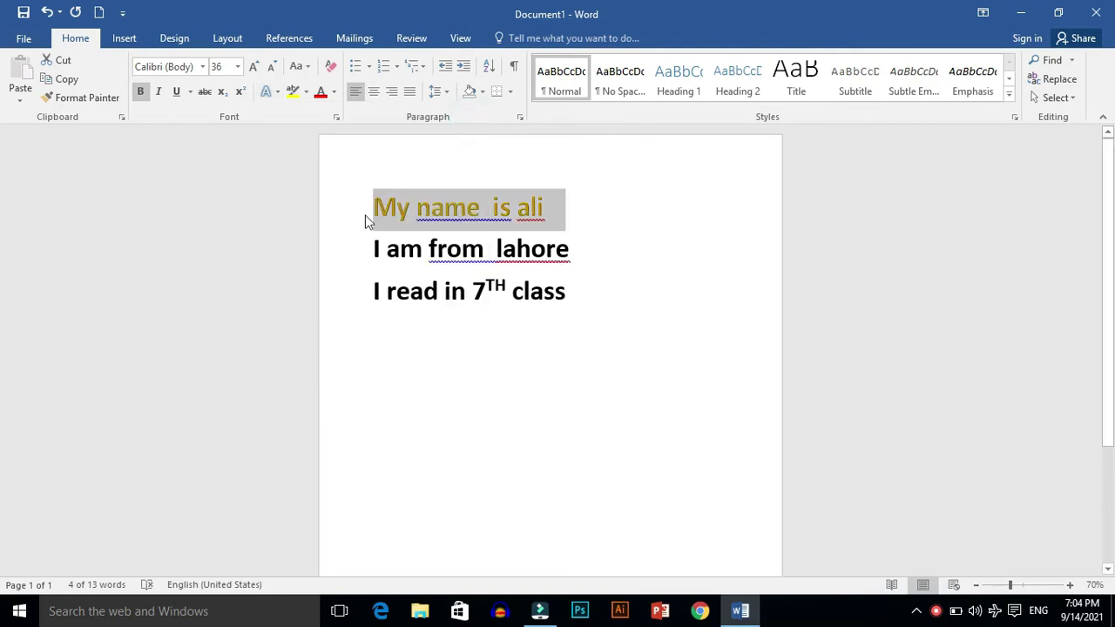
{"action": "left_click", "coordinate": [268, 91]}
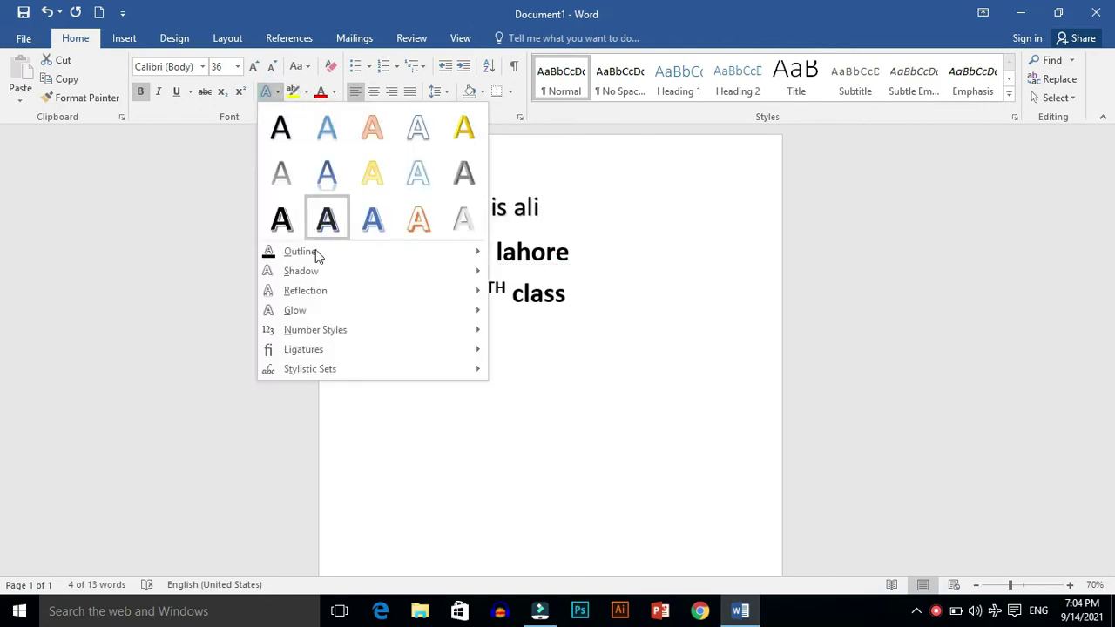
{"action": "mouse_move", "coordinate": [318, 255]}
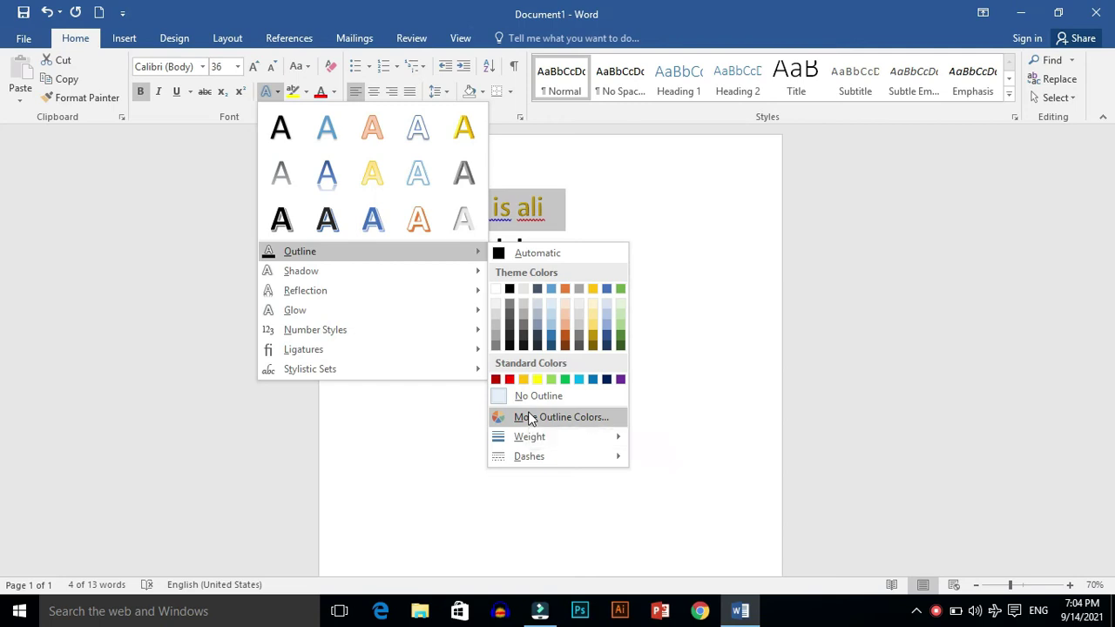
Give the first line a dark blue text outline via More Outline Colors.
{"action": "left_click", "coordinate": [529, 419]}
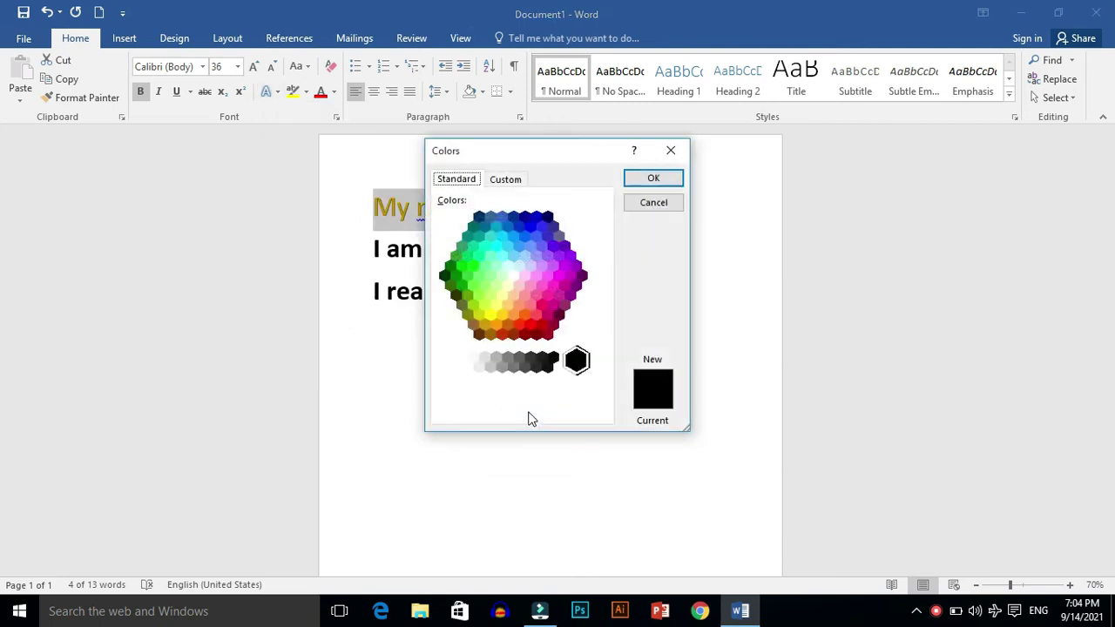
{"action": "left_click", "coordinate": [536, 218]}
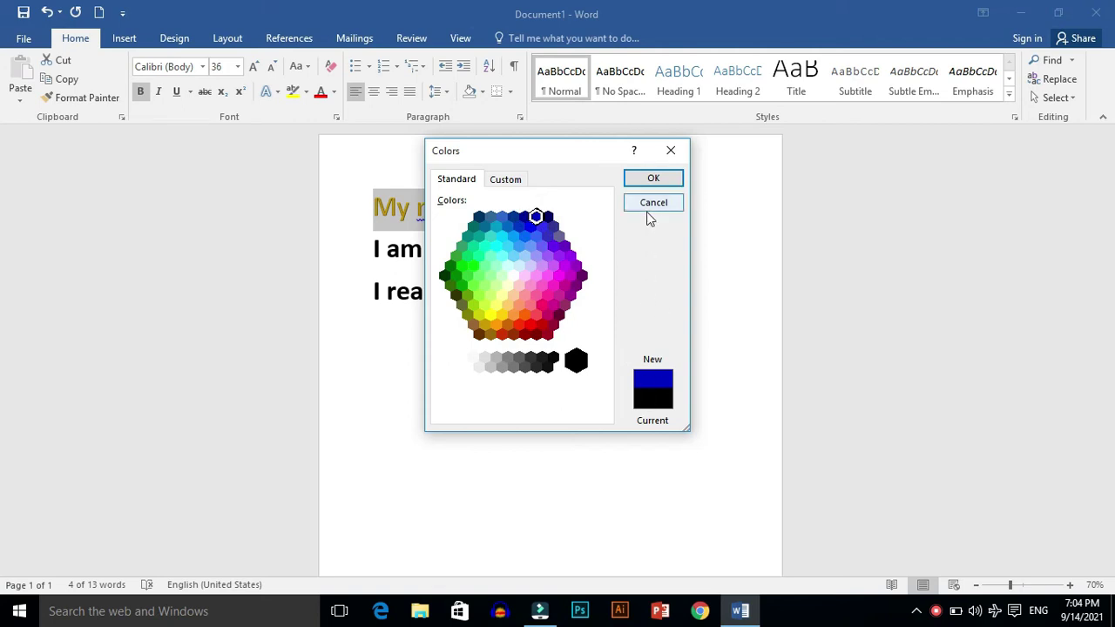
{"action": "left_click", "coordinate": [649, 181]}
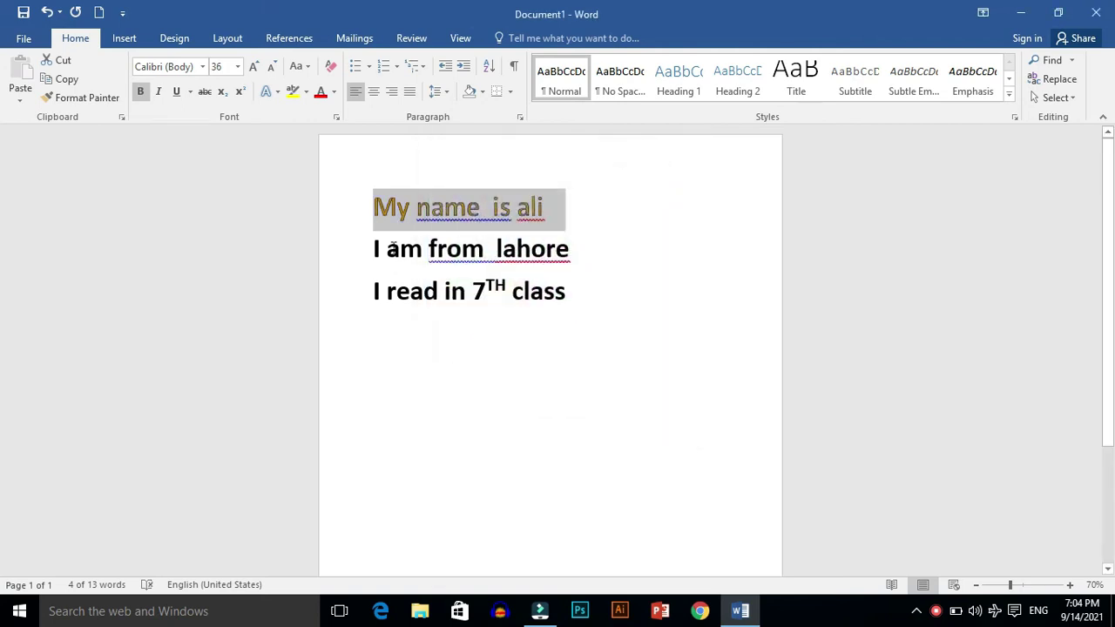
Add a Perspective shadow preset beneath the first line's letters.
{"action": "left_click", "coordinate": [279, 92]}
{"action": "mouse_move", "coordinate": [303, 279]}
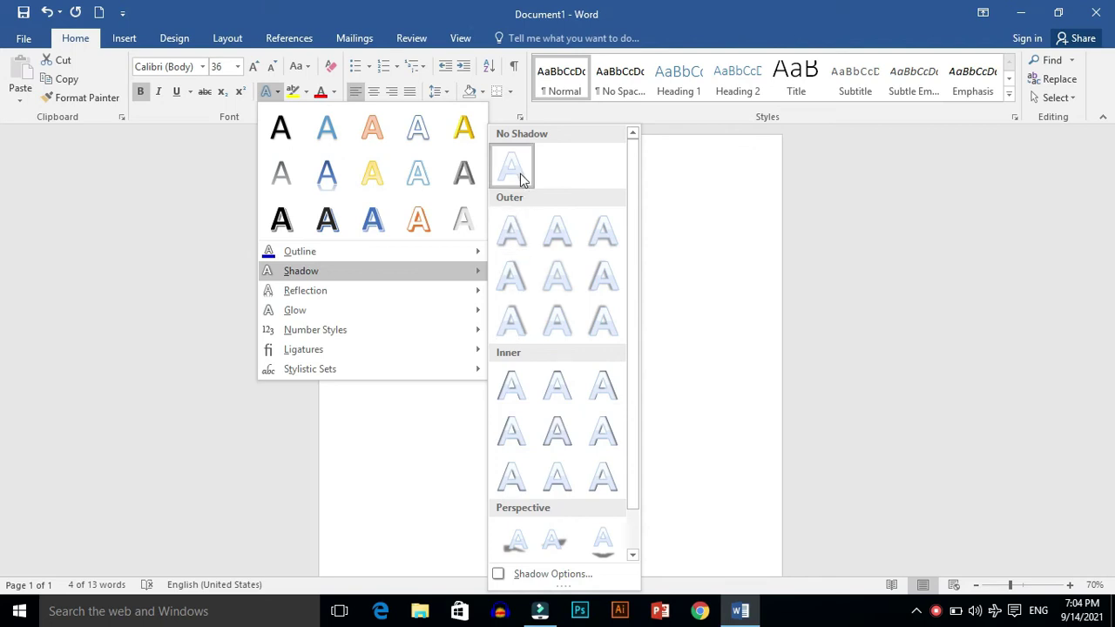
{"action": "left_click", "coordinate": [651, 224]}
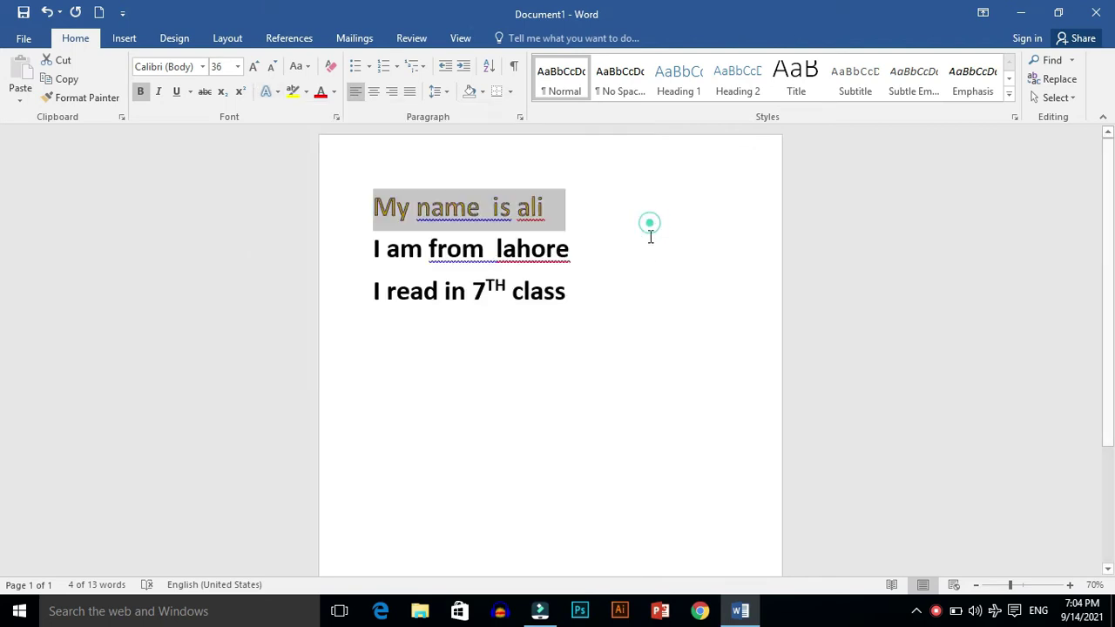
{"action": "left_click", "coordinate": [268, 91]}
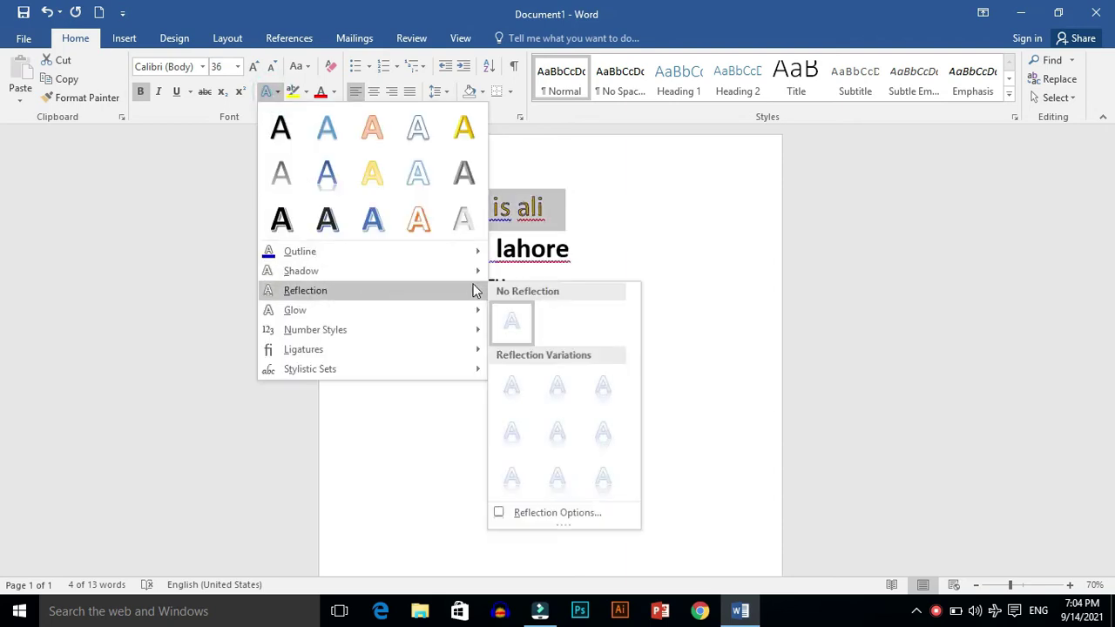
{"action": "mouse_move", "coordinate": [366, 271]}
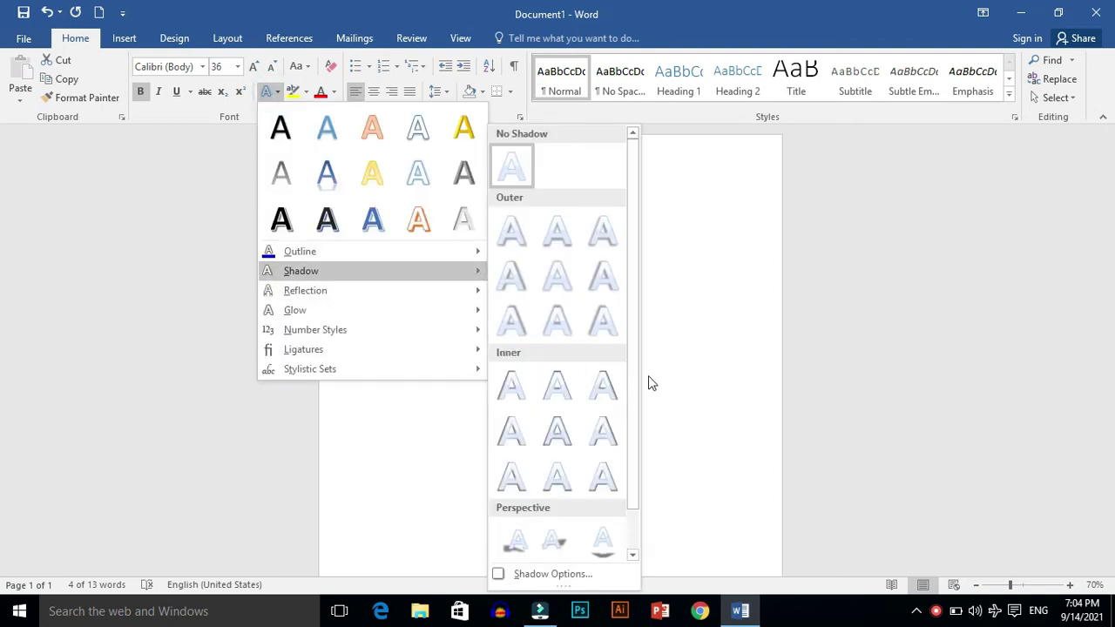
{"action": "scroll", "coordinate": [632, 389], "scroll_direction": "down", "scroll_amount": 2}
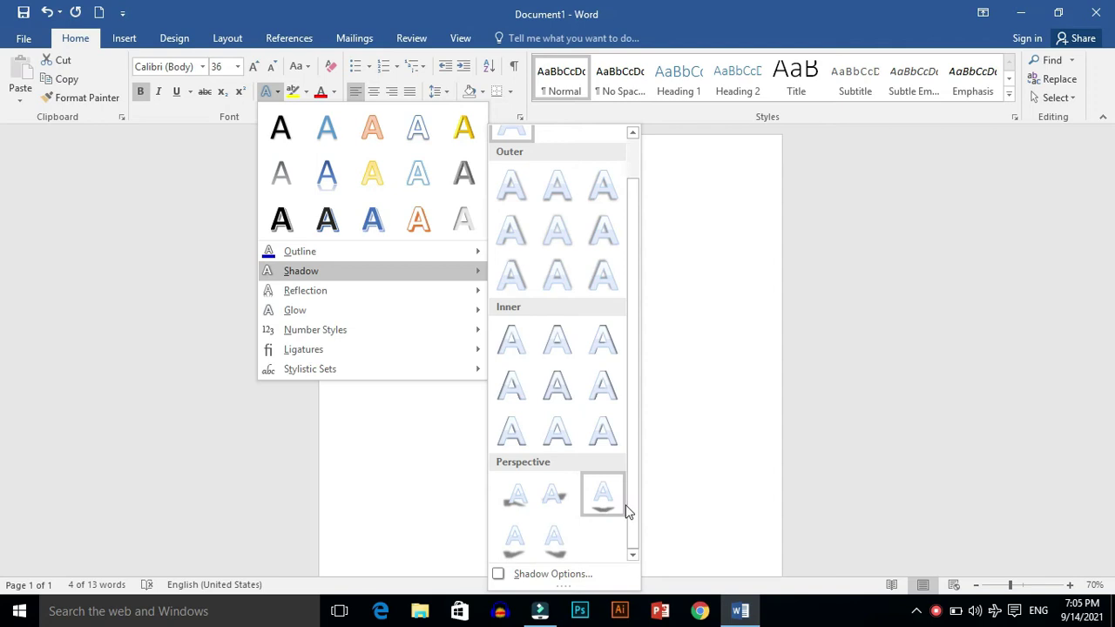
{"action": "left_click", "coordinate": [612, 510]}
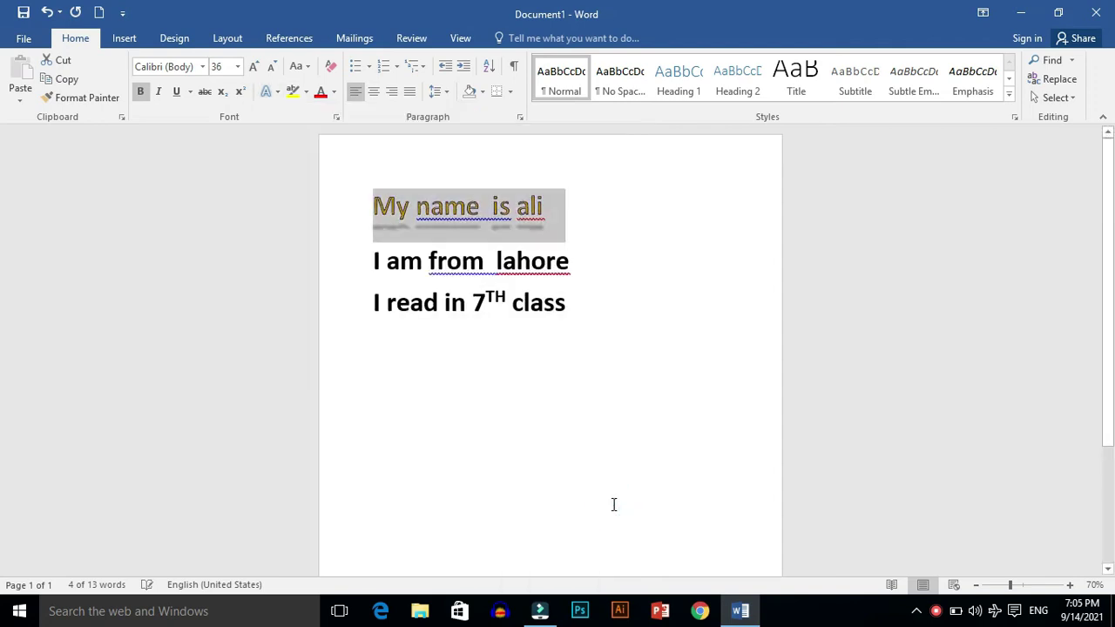
{"action": "left_click", "coordinate": [480, 410]}
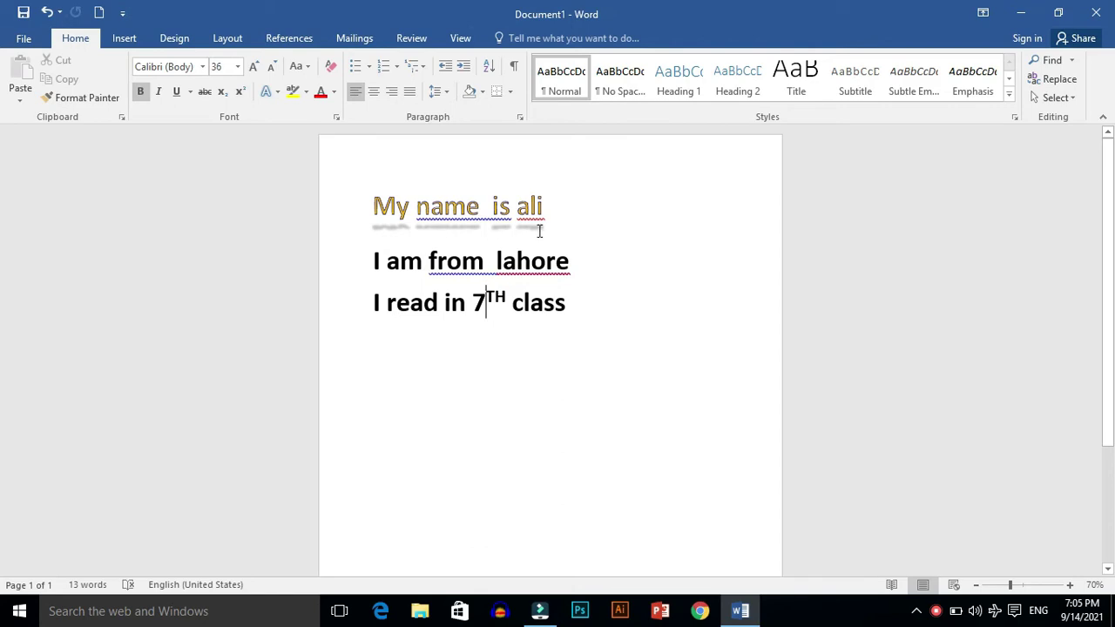
Add a tight reflection beneath the first line, then check it and reselect the line.
{"action": "left_click", "coordinate": [350, 202]}
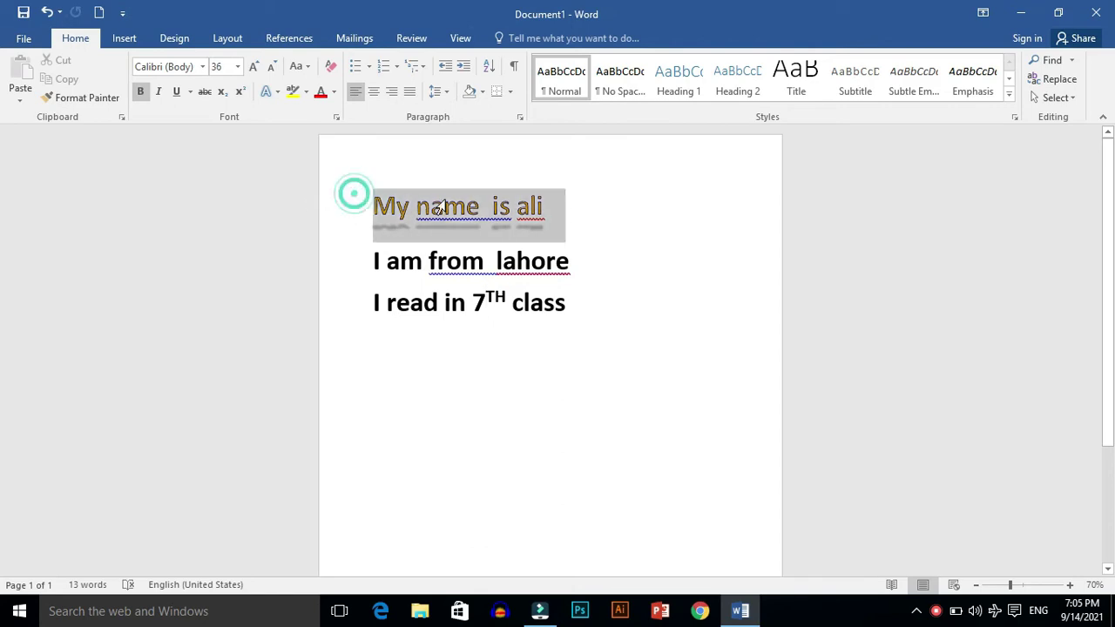
{"action": "left_click", "coordinate": [276, 91]}
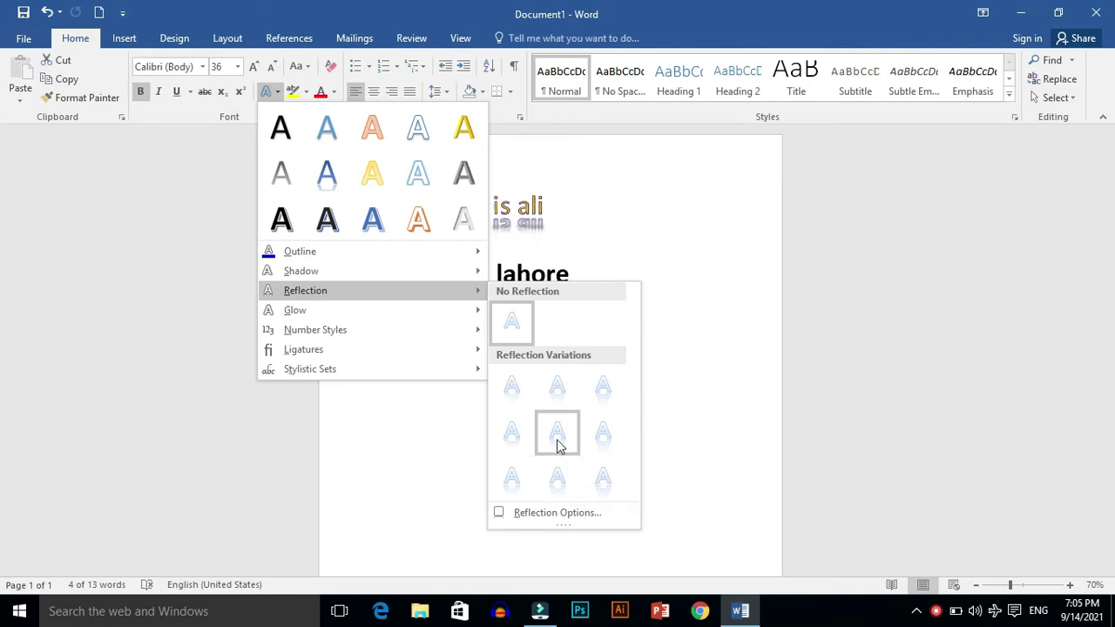
{"action": "left_click", "coordinate": [519, 441]}
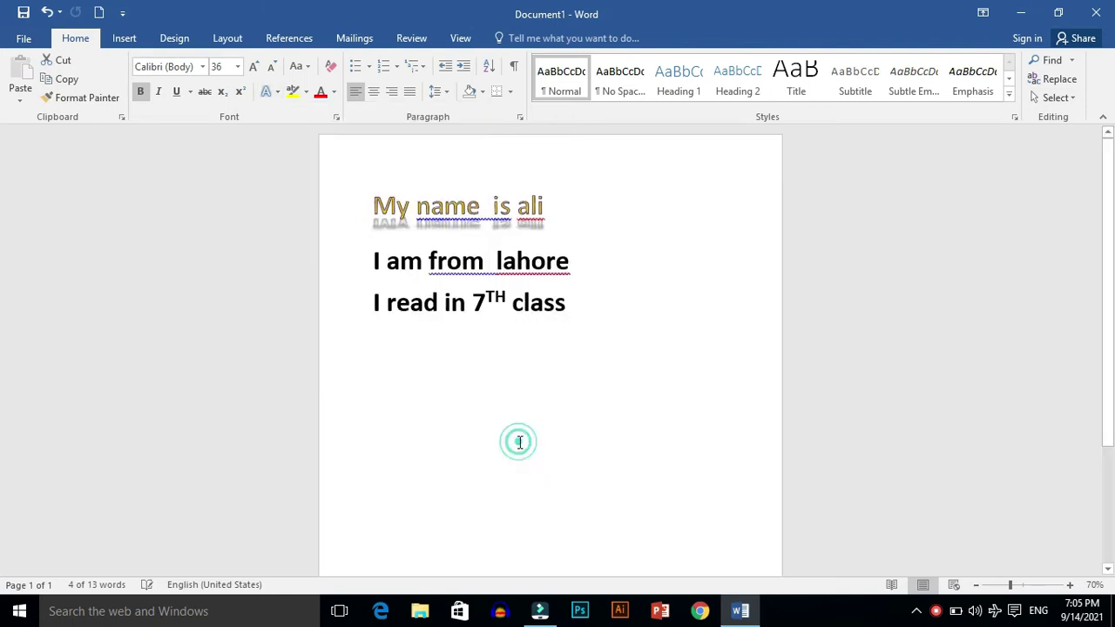
{"action": "left_click", "coordinate": [520, 384]}
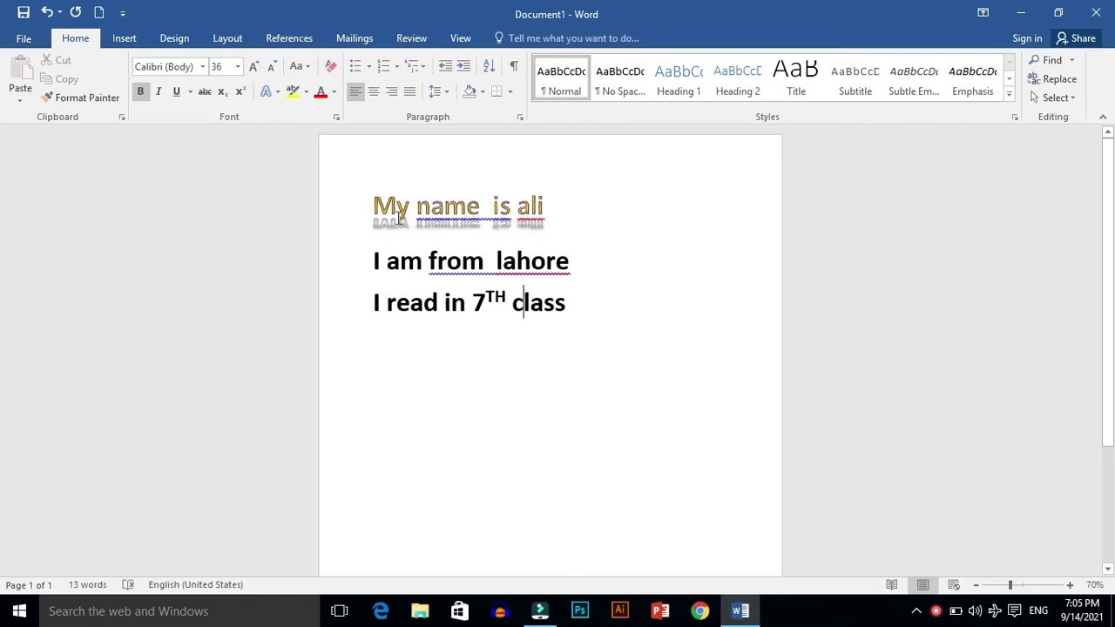
{"action": "left_click", "coordinate": [352, 209]}
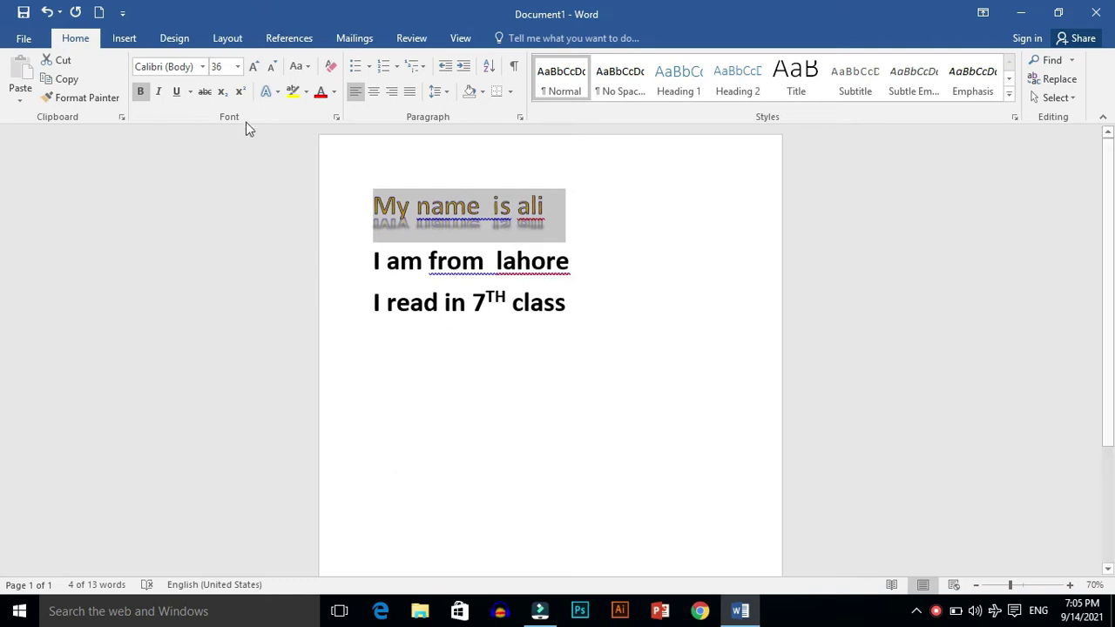
Give the first line a glow in the chosen colour from Text Effects.
{"action": "left_click", "coordinate": [276, 93]}
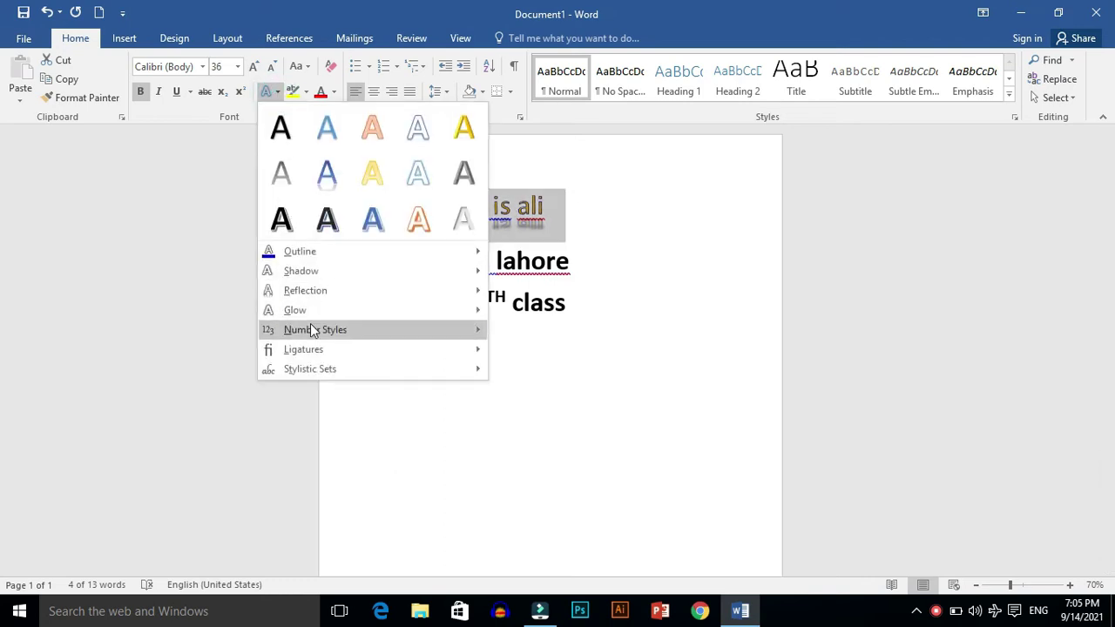
{"action": "mouse_move", "coordinate": [403, 324]}
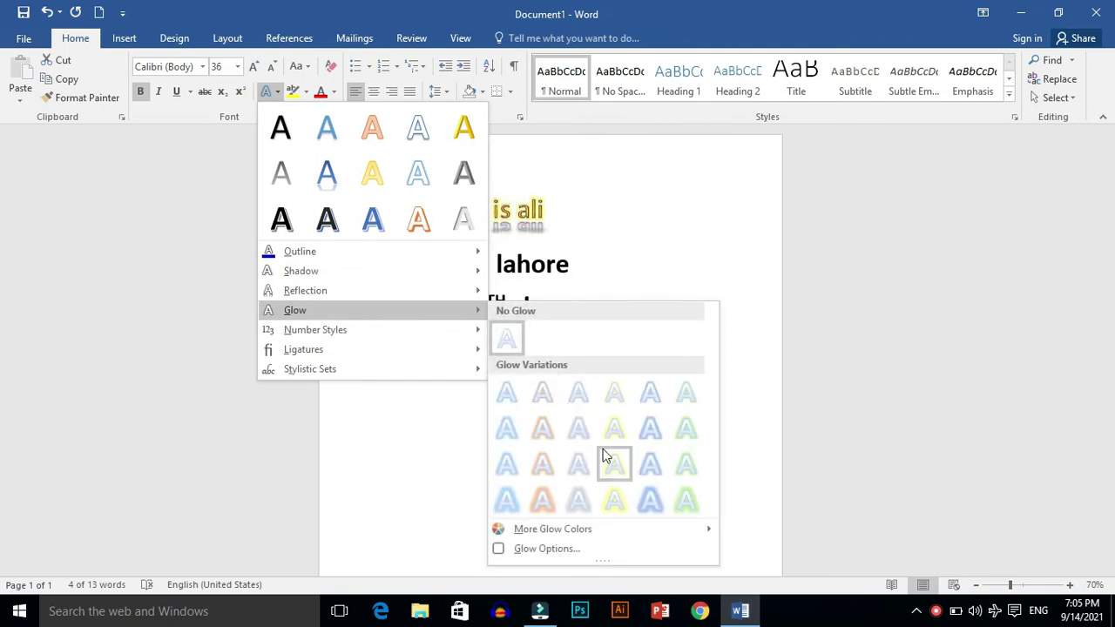
{"action": "mouse_move", "coordinate": [551, 533]}
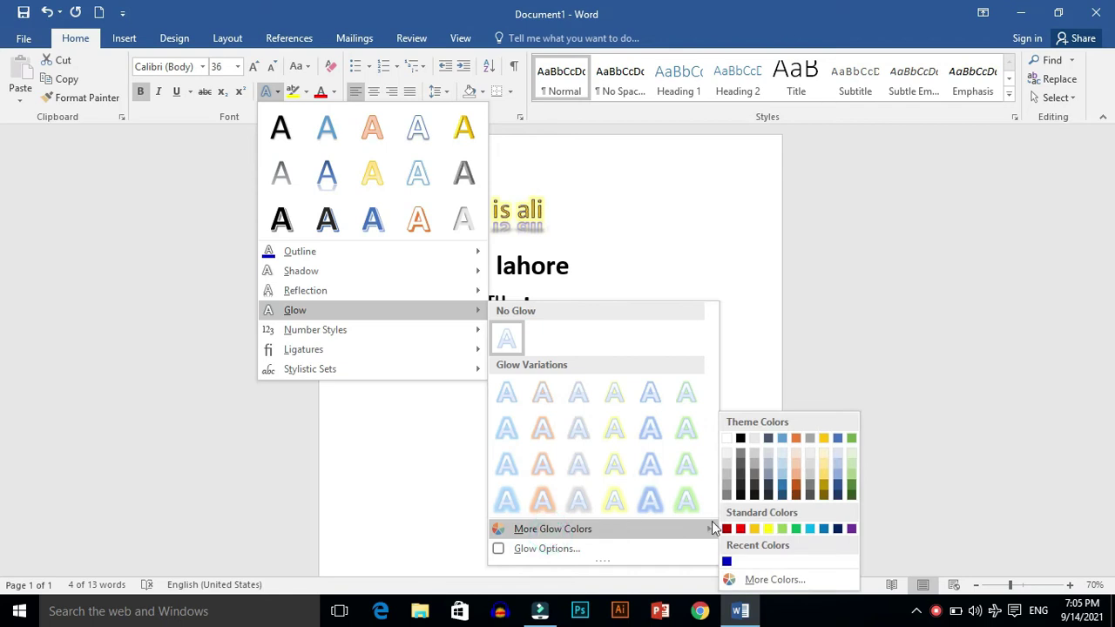
{"action": "left_click", "coordinate": [843, 528]}
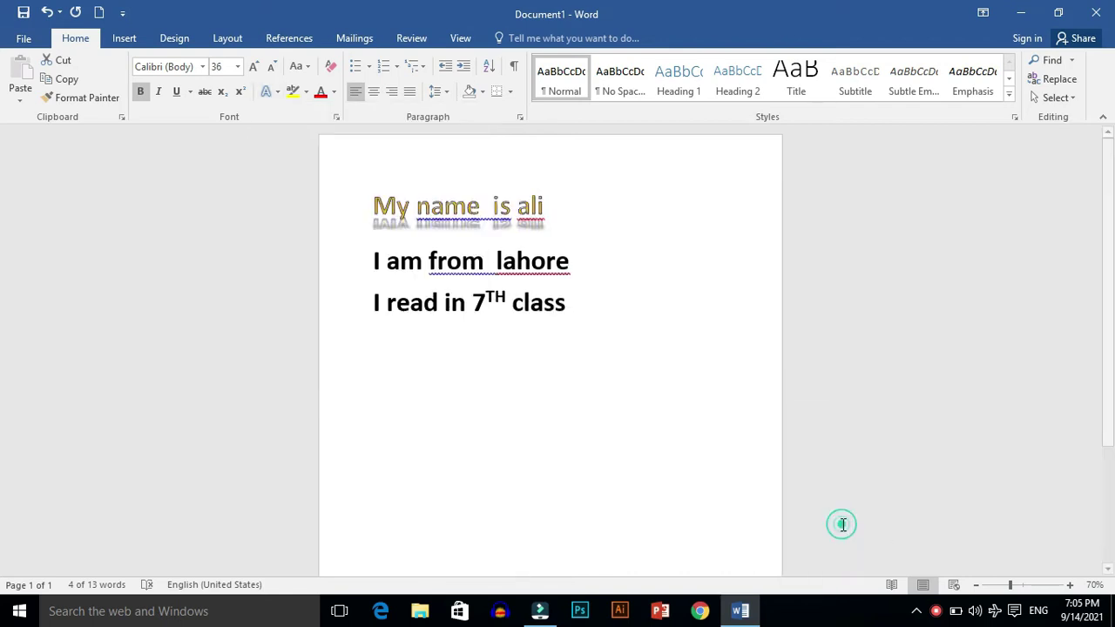
{"action": "left_click", "coordinate": [600, 371]}
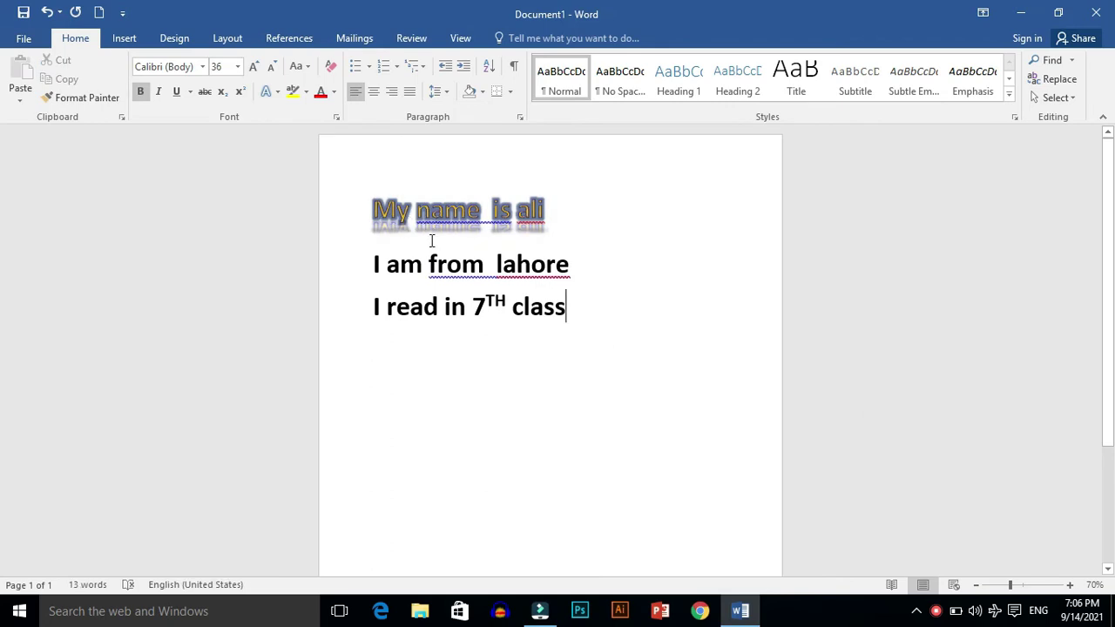
Reselect the whole first line and pick up its formatting with Format Painter.
{"action": "left_click", "coordinate": [350, 210]}
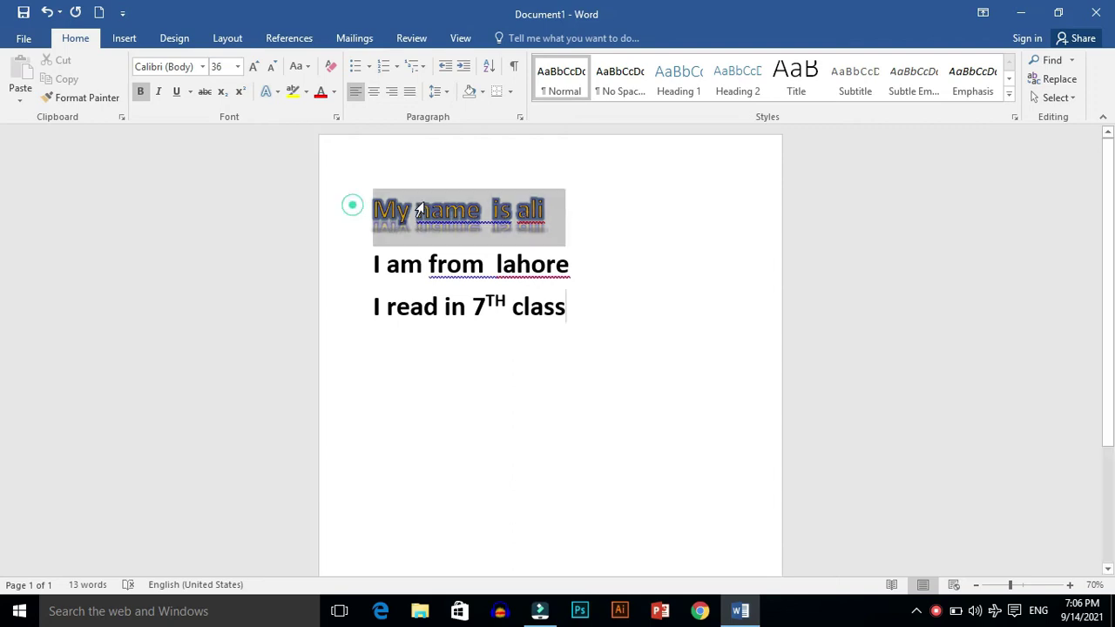
{"action": "left_click", "coordinate": [277, 92]}
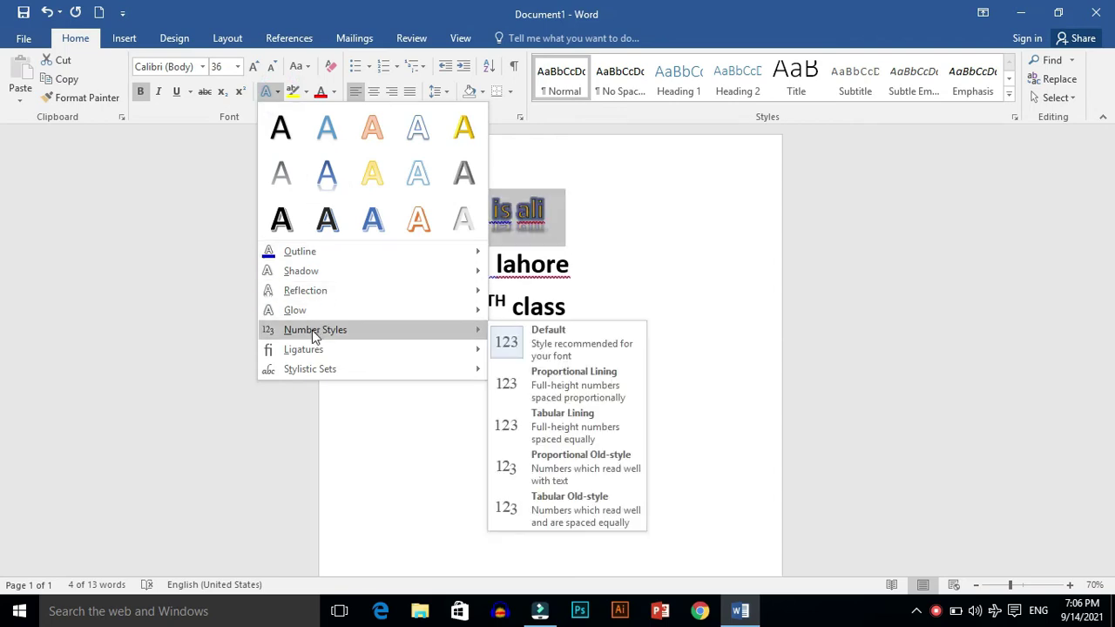
{"action": "mouse_move", "coordinate": [315, 349]}
{"action": "left_click", "coordinate": [353, 390]}
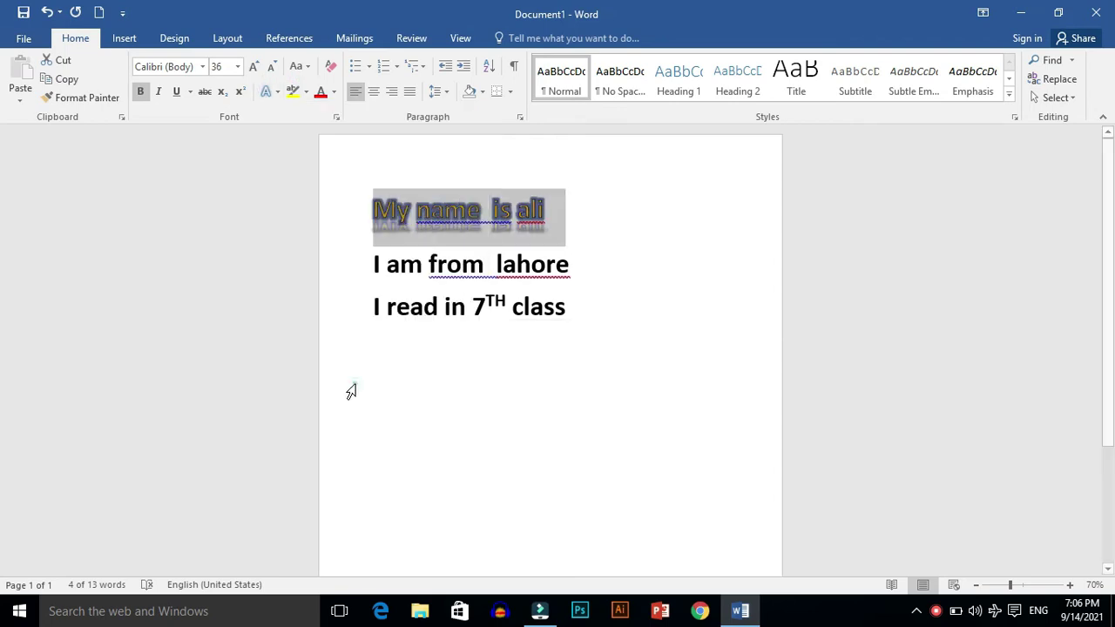
{"action": "left_click", "coordinate": [348, 205]}
{"action": "left_click", "coordinate": [348, 206]}
{"action": "left_click", "coordinate": [351, 214]}
{"action": "double_click", "coordinate": [364, 228]}
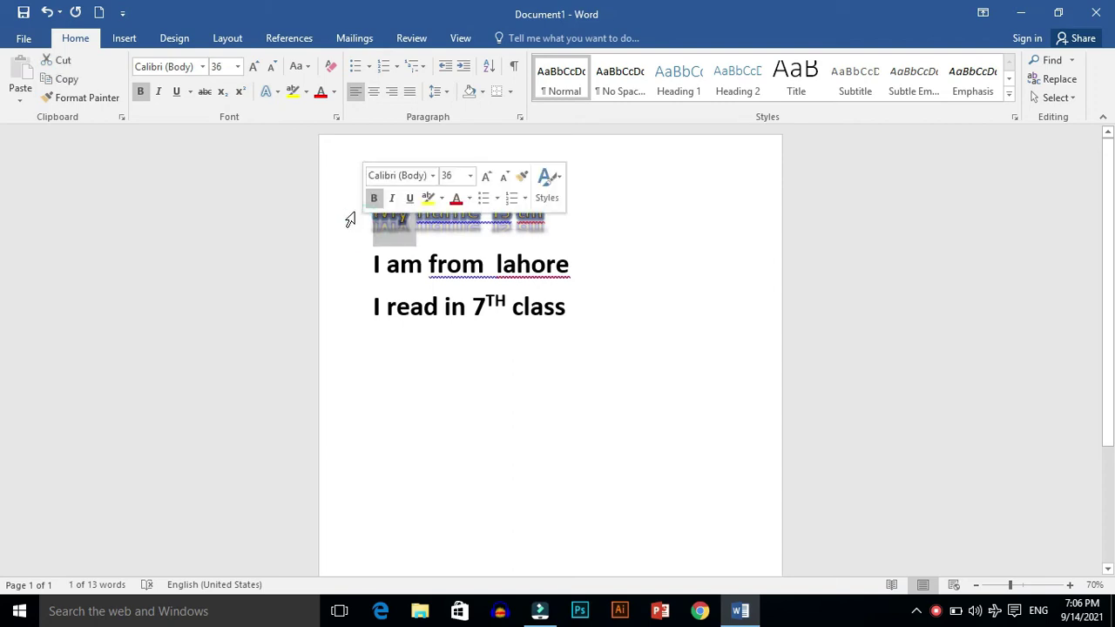
{"action": "left_click", "coordinate": [349, 220]}
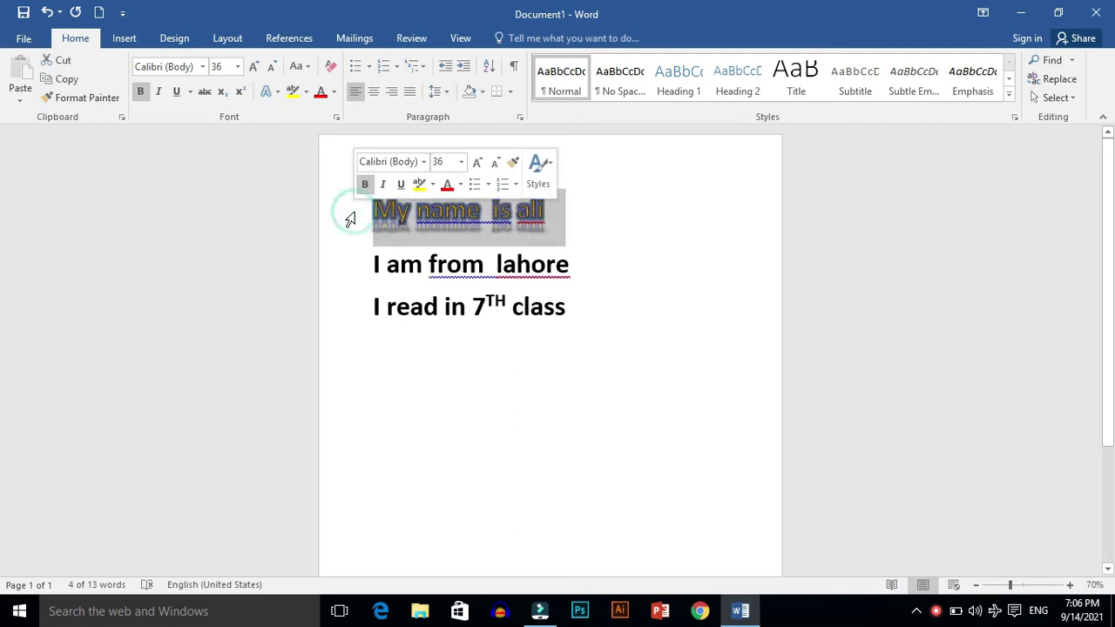
{"action": "left_click", "coordinate": [590, 191]}
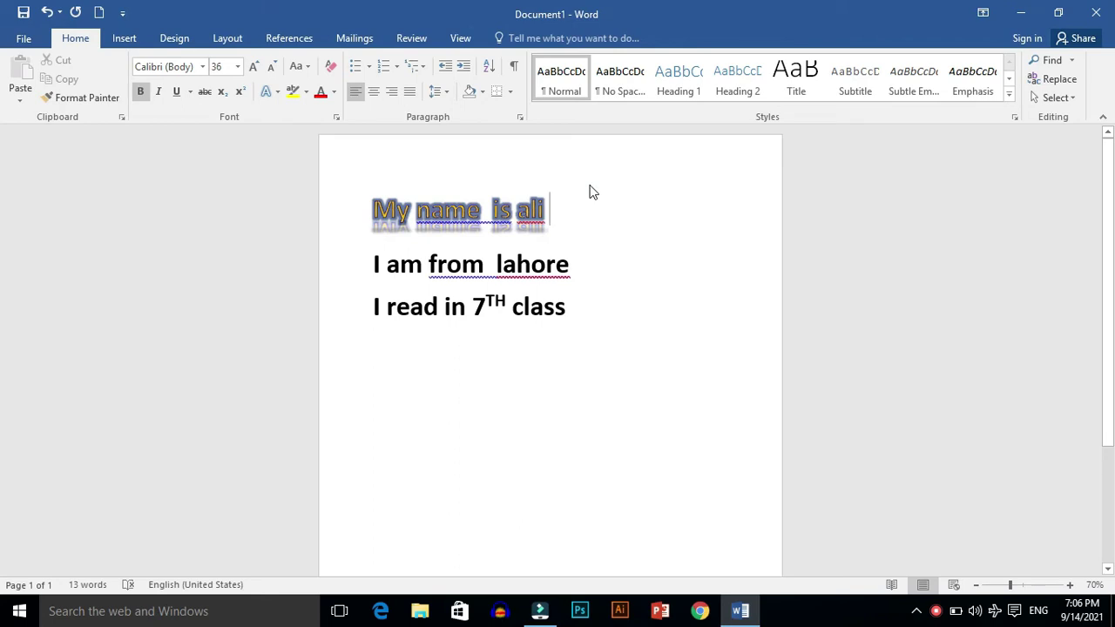
{"action": "left_click", "coordinate": [353, 216]}
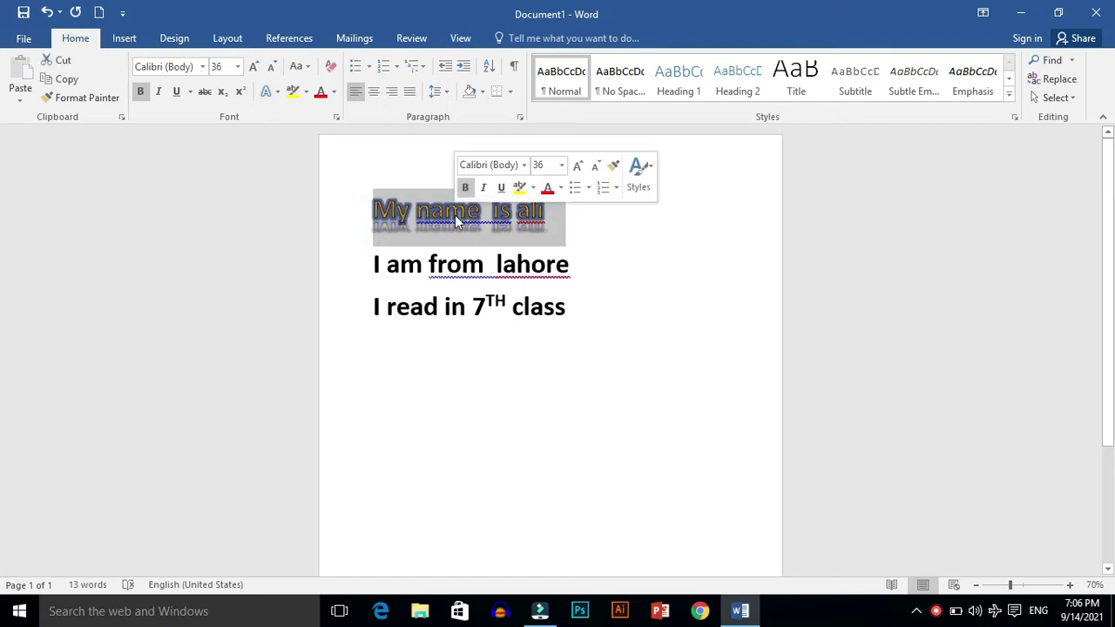
{"action": "left_click", "coordinate": [98, 103]}
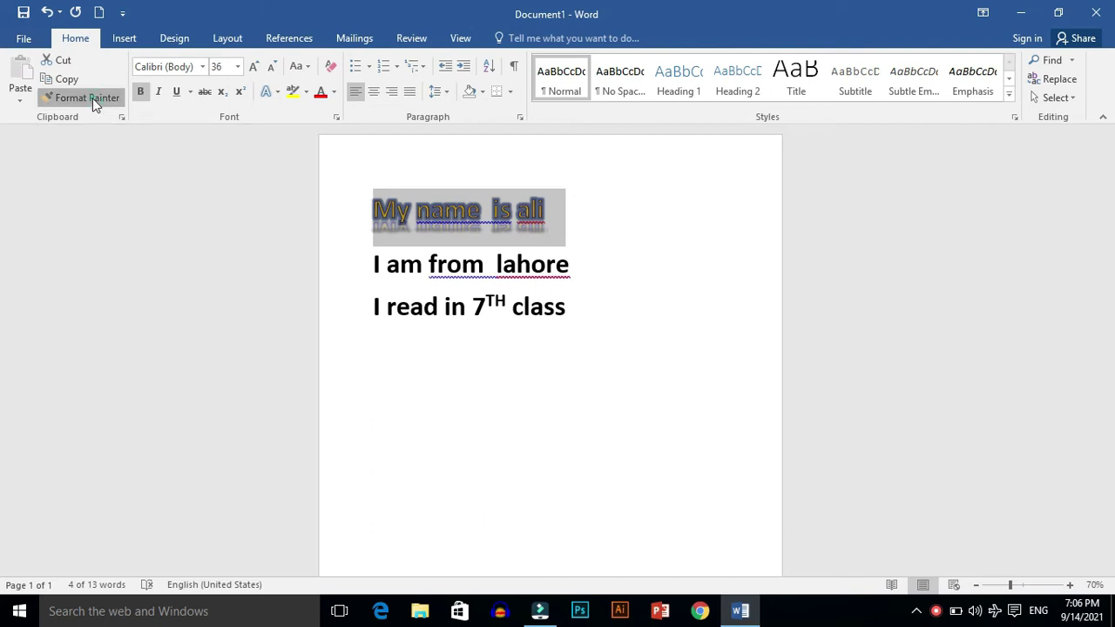
Paint the first line's formatting onto 'I am from lahore'.
{"action": "left_click", "coordinate": [321, 214]}
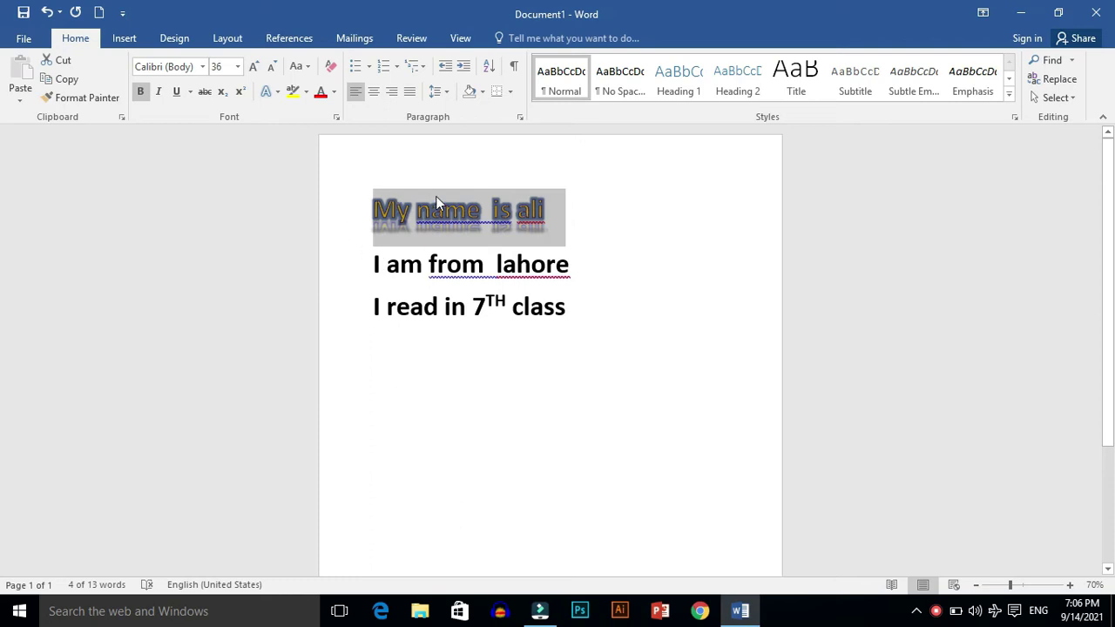
{"action": "left_click", "coordinate": [89, 101]}
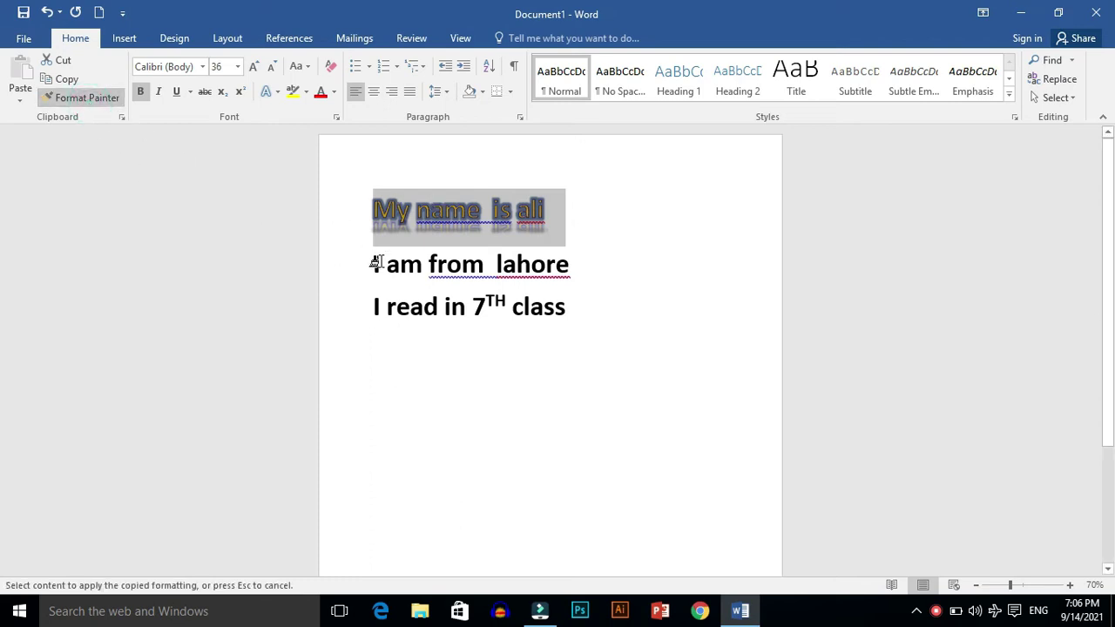
{"action": "left_click_drag", "start_coordinate": [373, 263], "coordinate": [568, 258]}
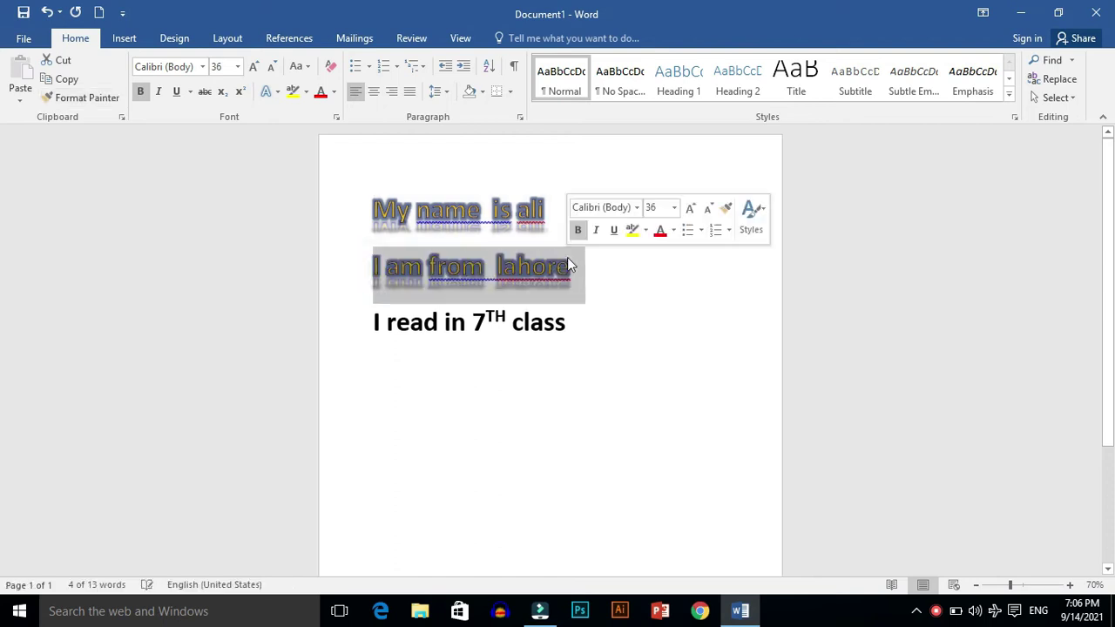
{"action": "left_click", "coordinate": [635, 273]}
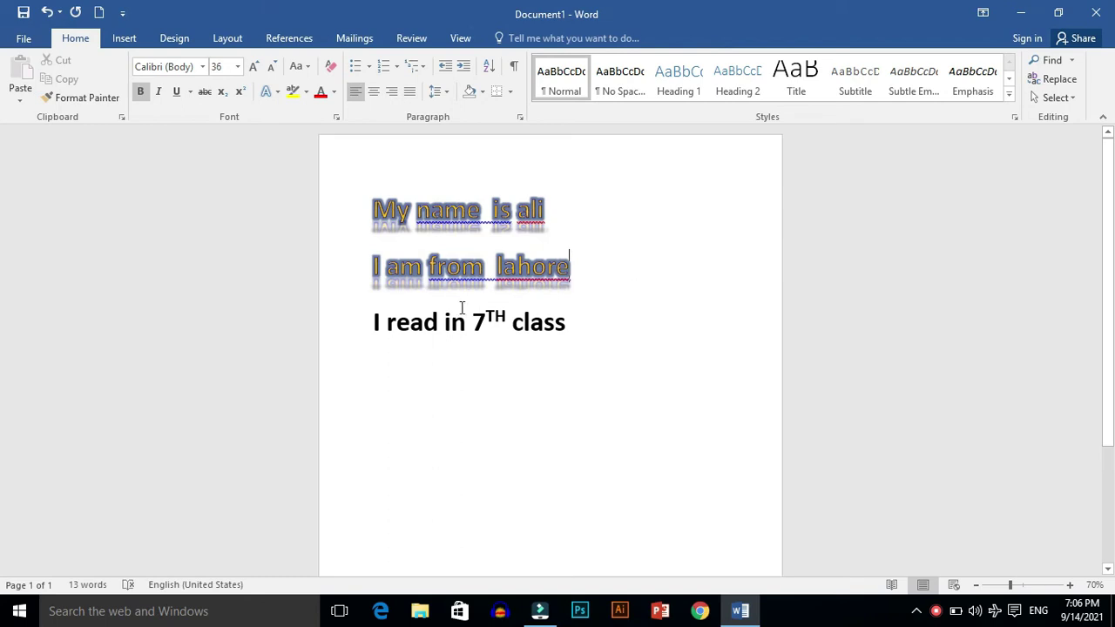
Paint the same formatting onto 'I read in 7TH class' and add blank lines below.
{"action": "left_click", "coordinate": [349, 275]}
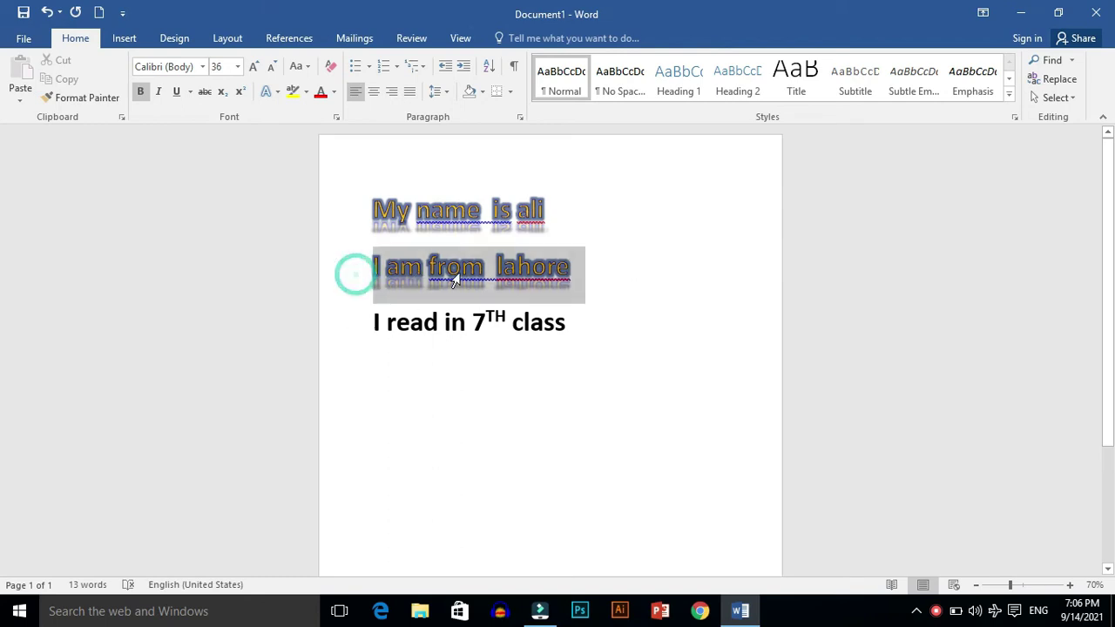
{"action": "left_click", "coordinate": [87, 100]}
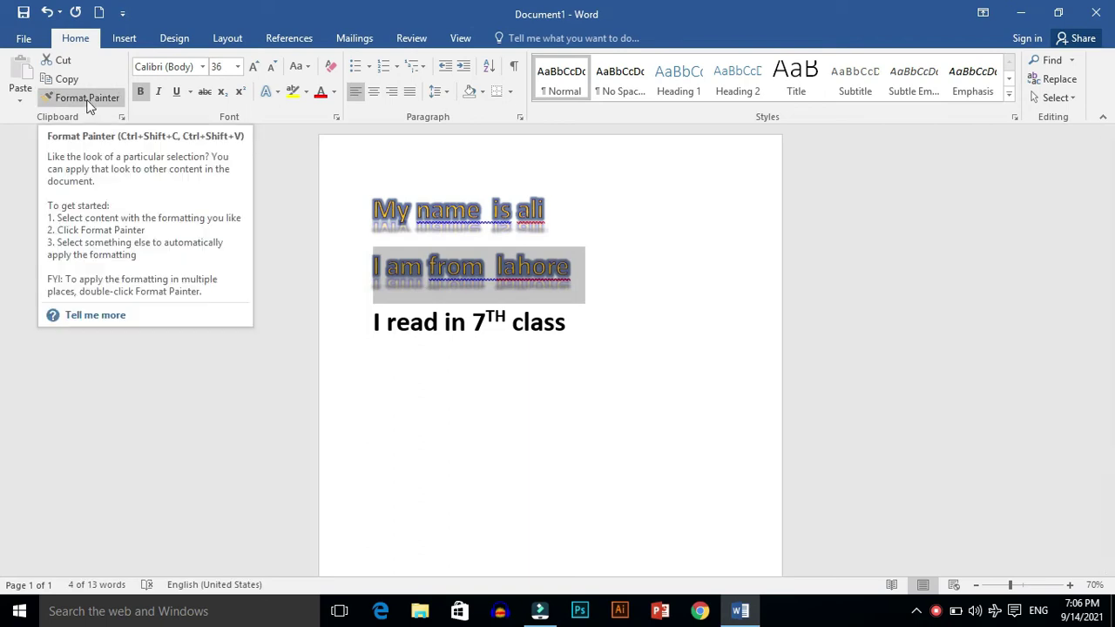
{"action": "left_click", "coordinate": [88, 100]}
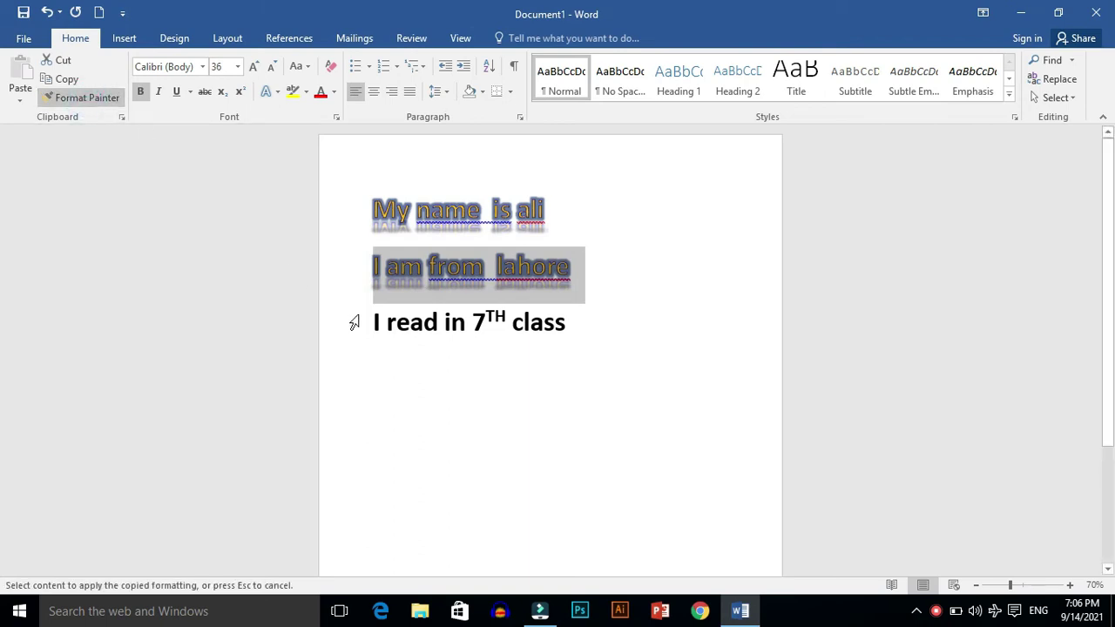
{"action": "left_click_drag", "start_coordinate": [370, 318], "coordinate": [564, 326]}
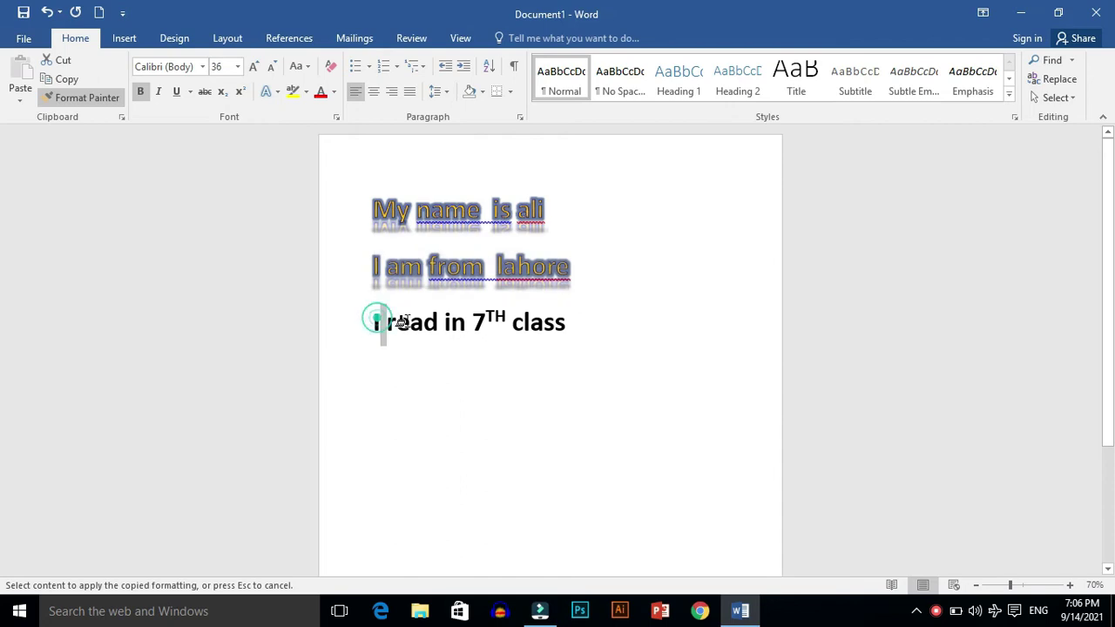
{"action": "left_click", "coordinate": [619, 324]}
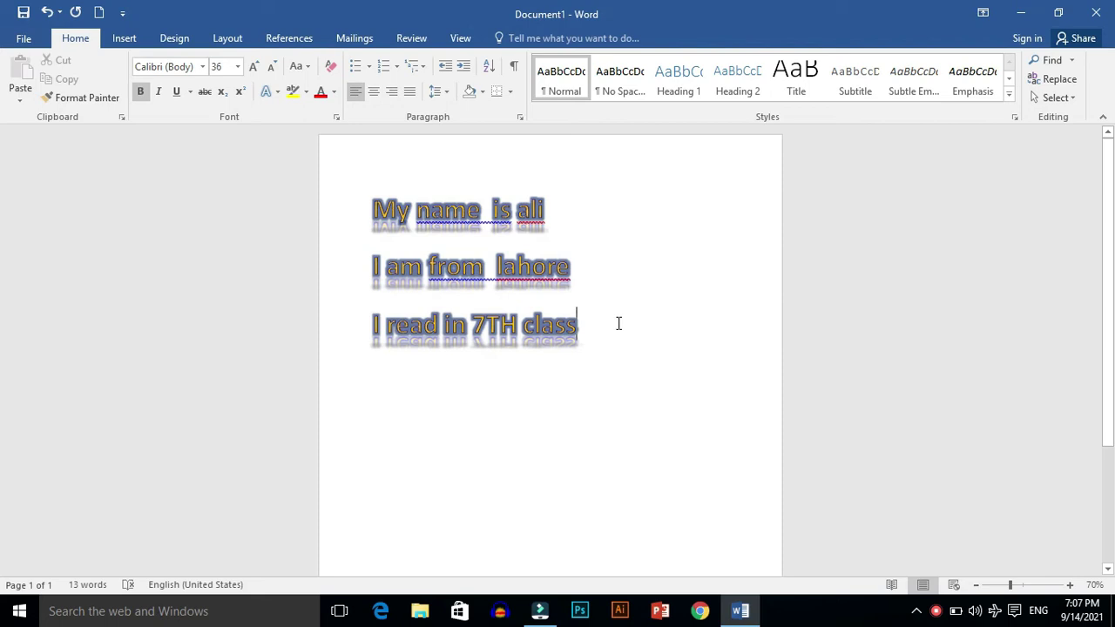
{"action": "key", "text": "Return"}
{"action": "key", "text": "Return"}
{"action": "key", "text": "Return"}
{"action": "key", "text": "Return"}
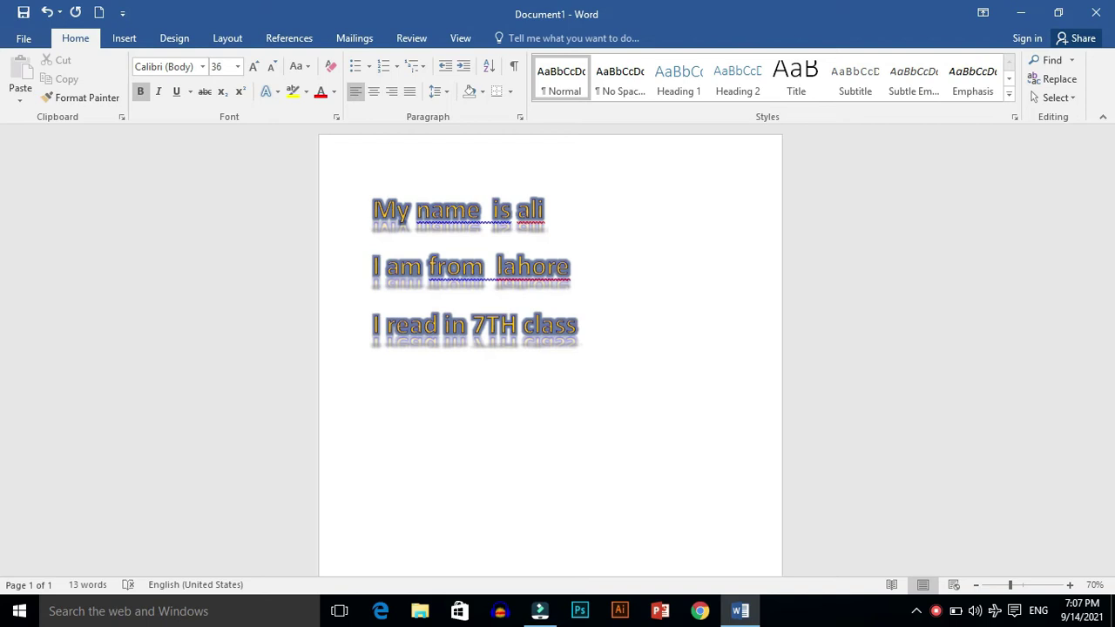
Type two first names on separate lines and remove the extra empty line.
{"action": "type", "text": "ah"}
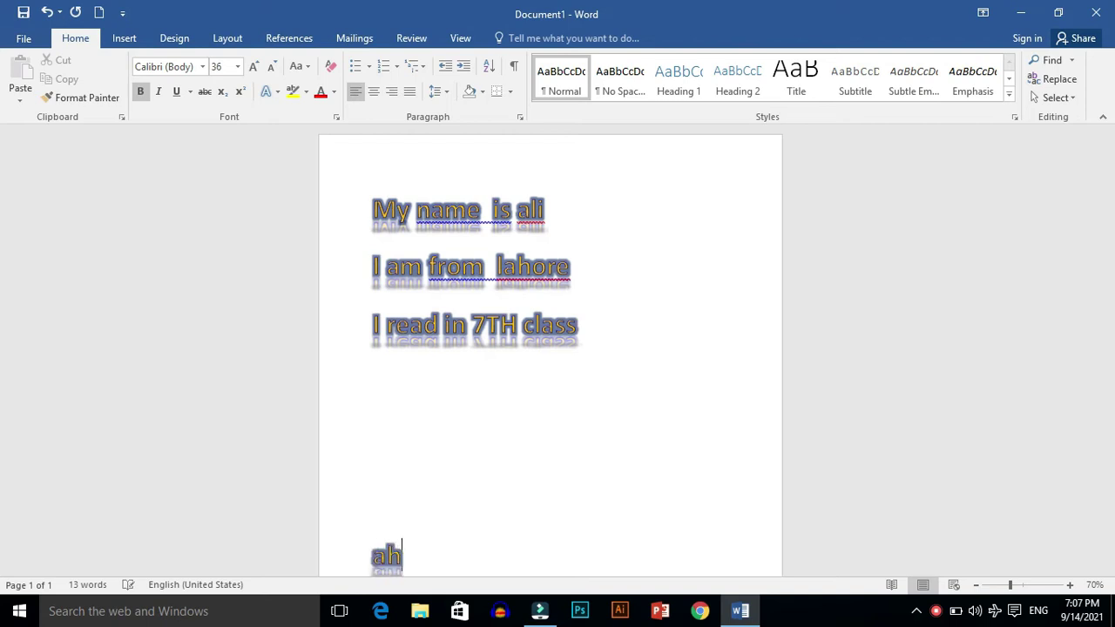
{"action": "type", "text": "mad"}
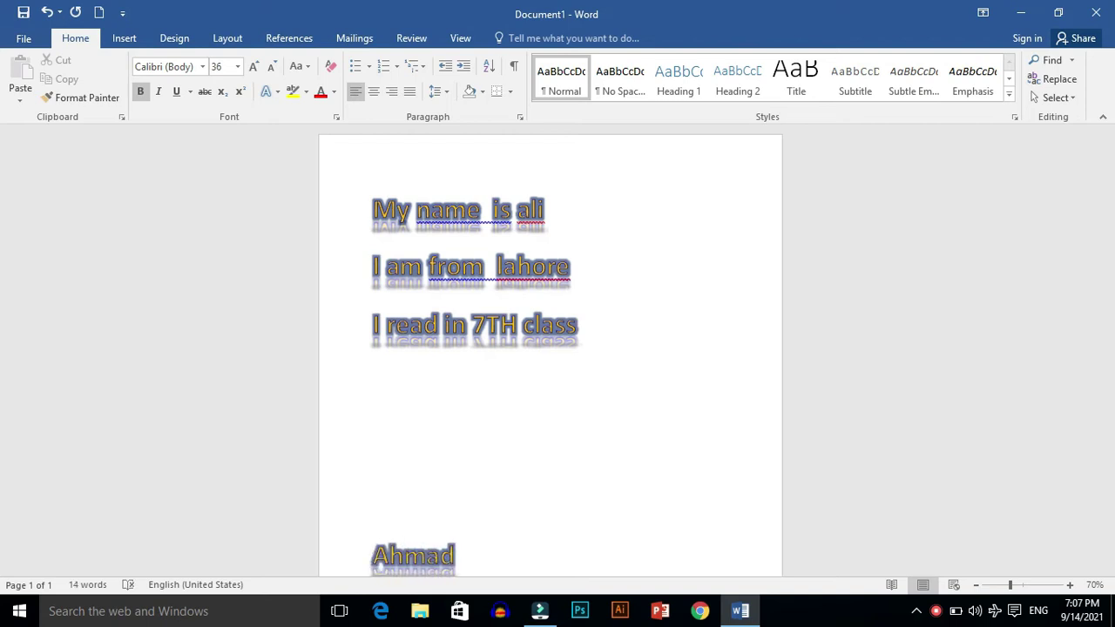
{"action": "key", "text": "Return"}
{"action": "type", "text": "z"}
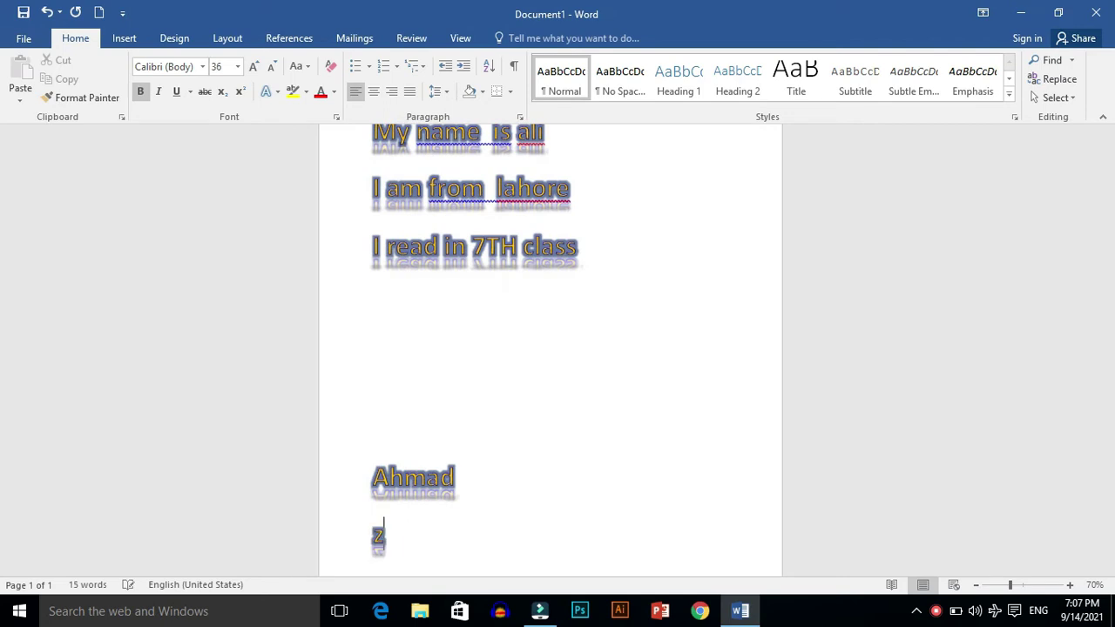
{"action": "type", "text": "eeshan"}
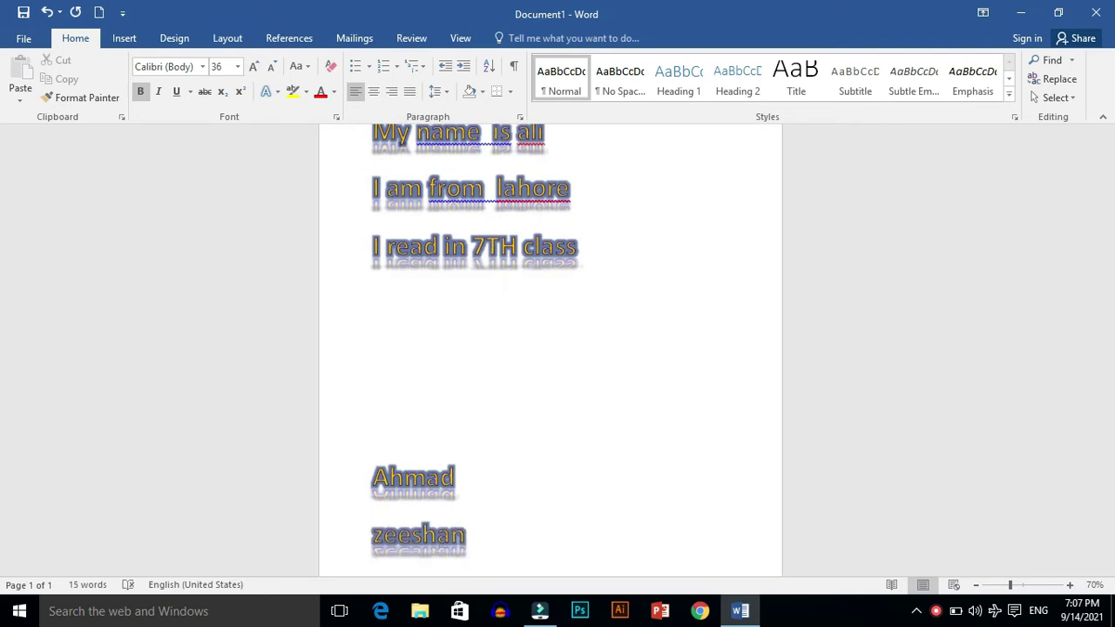
{"action": "key", "text": "Return"}
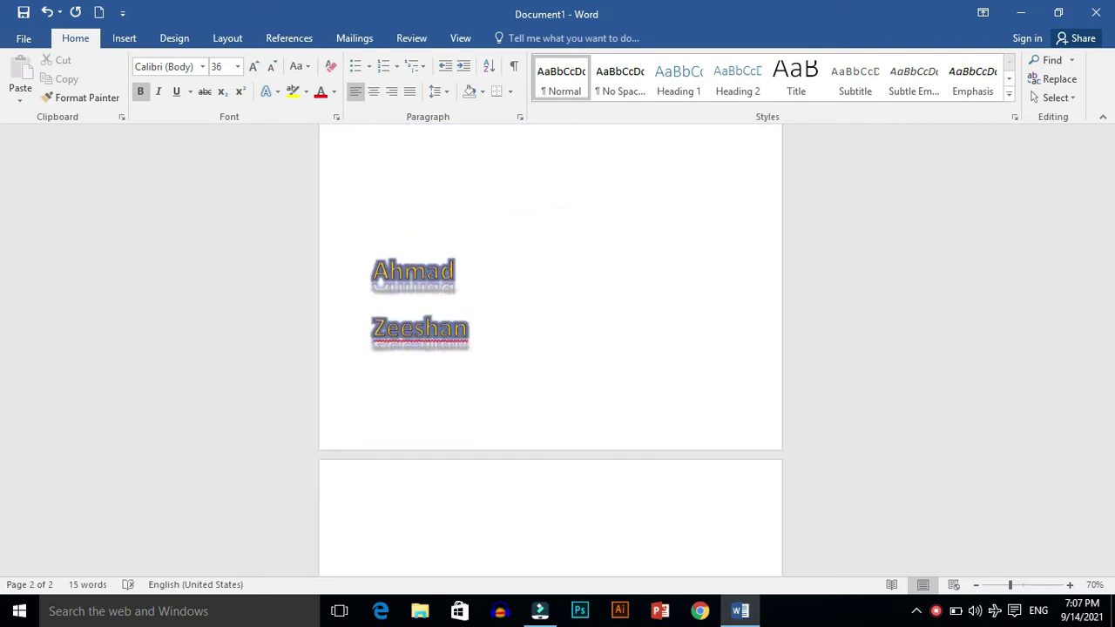
{"action": "key", "text": "BackSpace"}
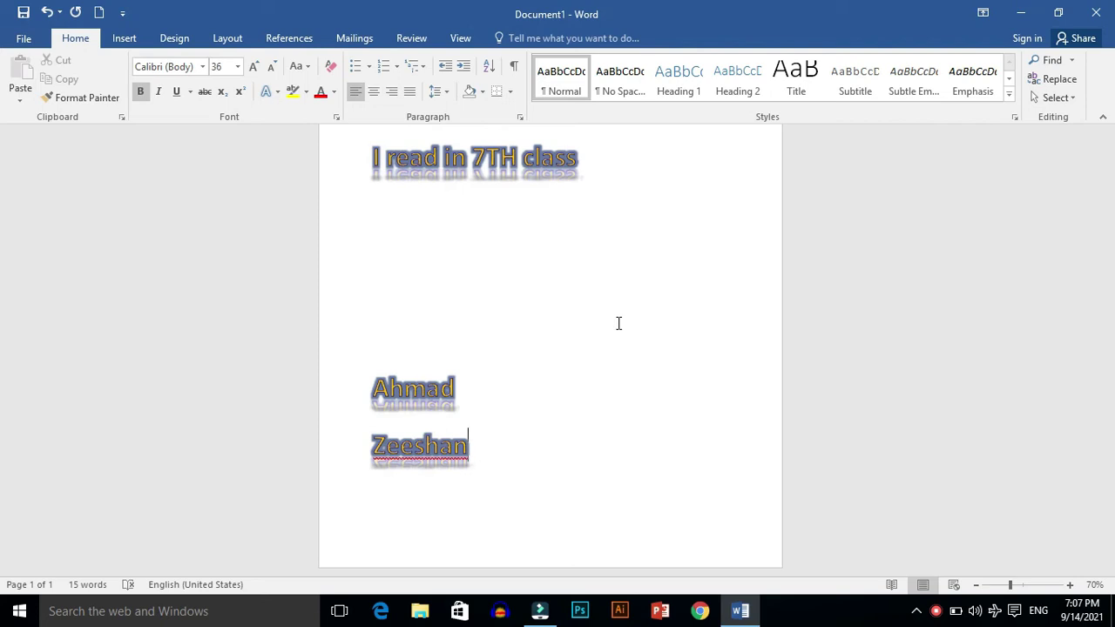
Undo both typed names and their automatic capitalisation.
{"action": "left_click", "coordinate": [49, 13]}
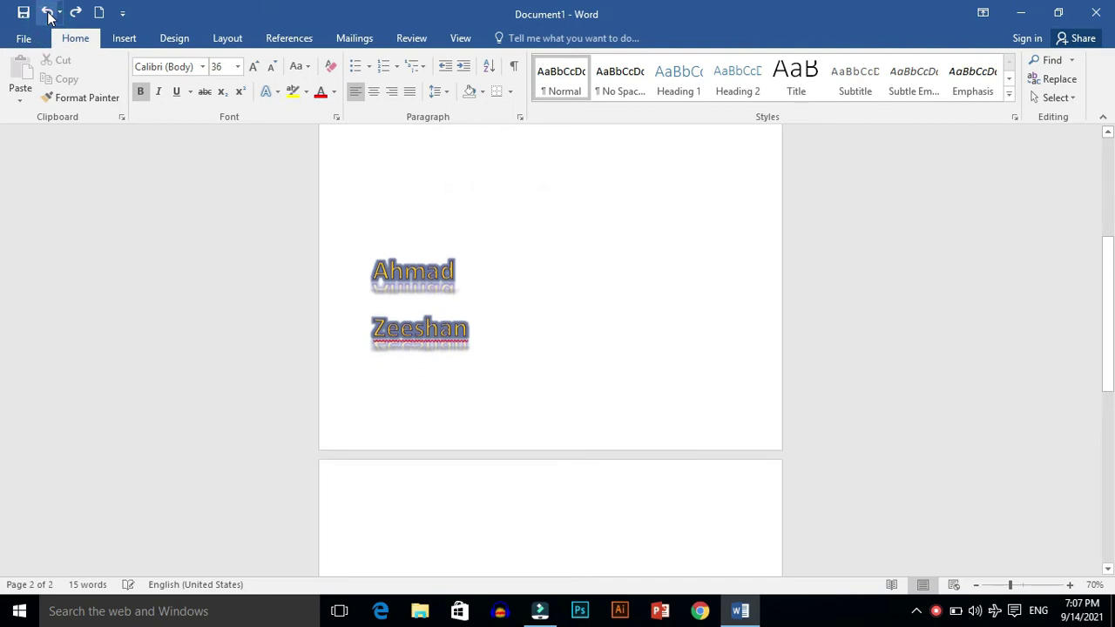
{"action": "left_click", "coordinate": [49, 13]}
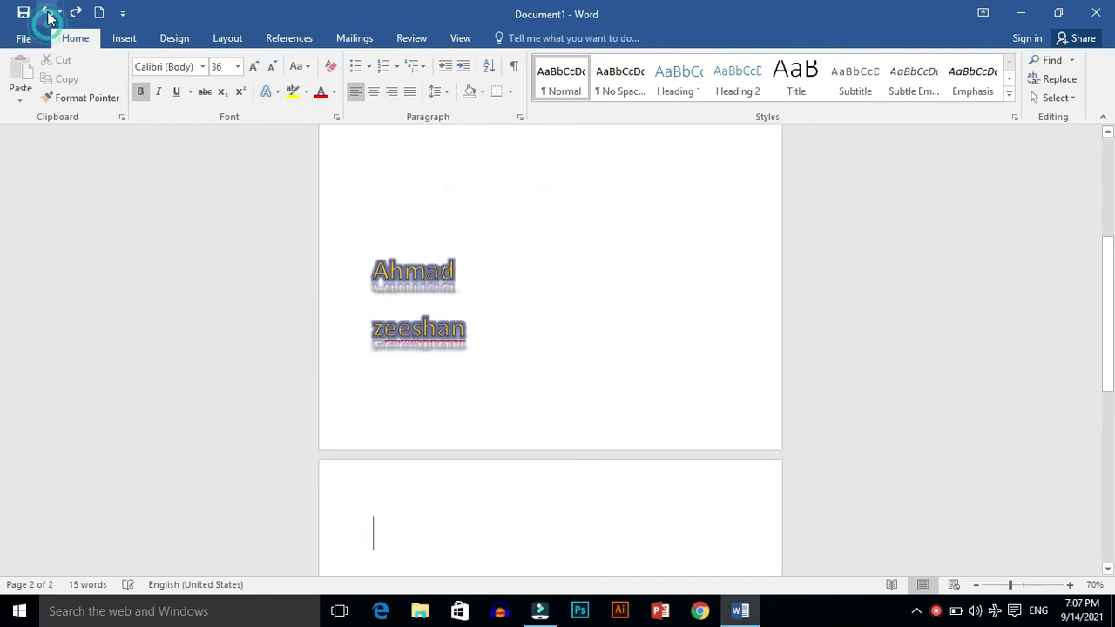
{"action": "left_click", "coordinate": [49, 13]}
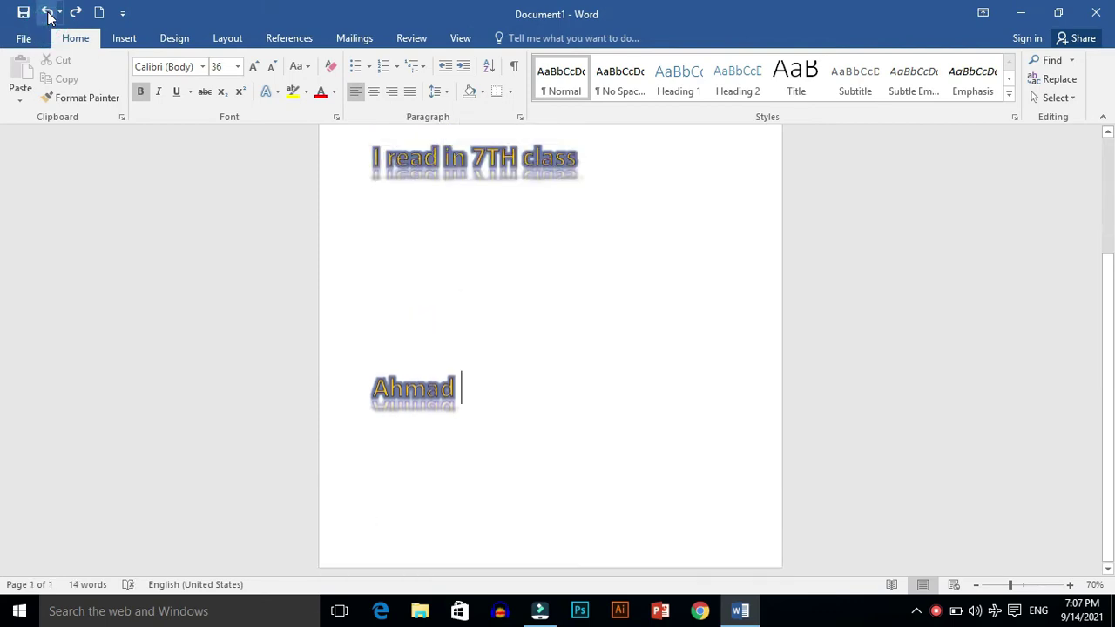
{"action": "left_click", "coordinate": [49, 13]}
{"action": "left_click", "coordinate": [49, 13]}
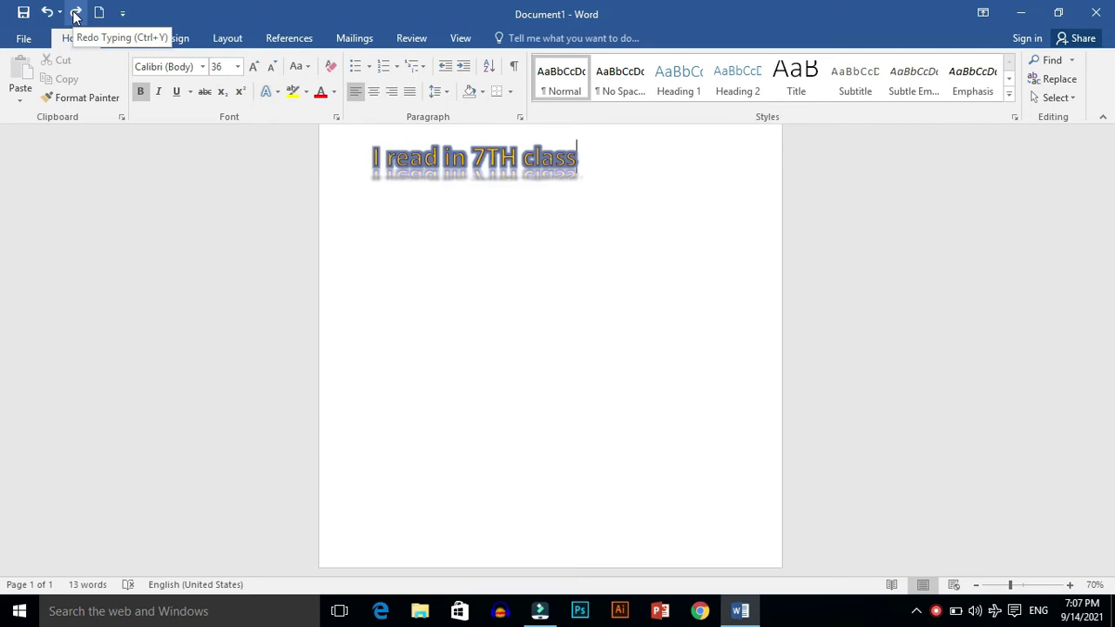
Redo the two capitalised names and the page break after them.
{"action": "left_click", "coordinate": [75, 13]}
{"action": "left_click", "coordinate": [75, 13]}
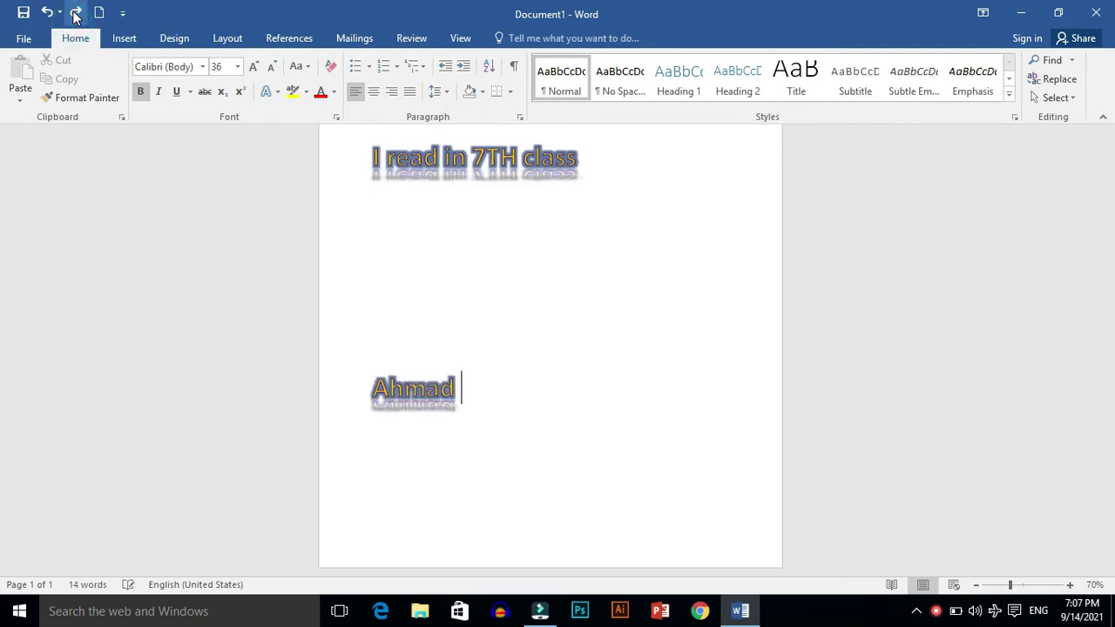
{"action": "left_click", "coordinate": [75, 13]}
{"action": "left_click", "coordinate": [75, 13]}
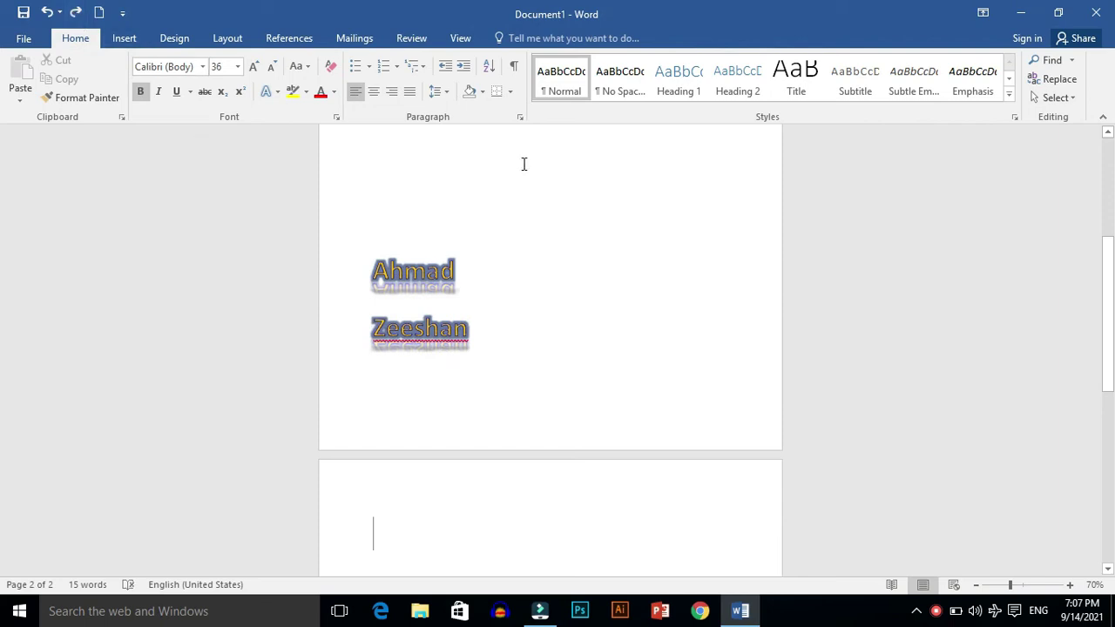
{"action": "left_click", "coordinate": [540, 348]}
{"action": "key", "text": "ctrl+y"}
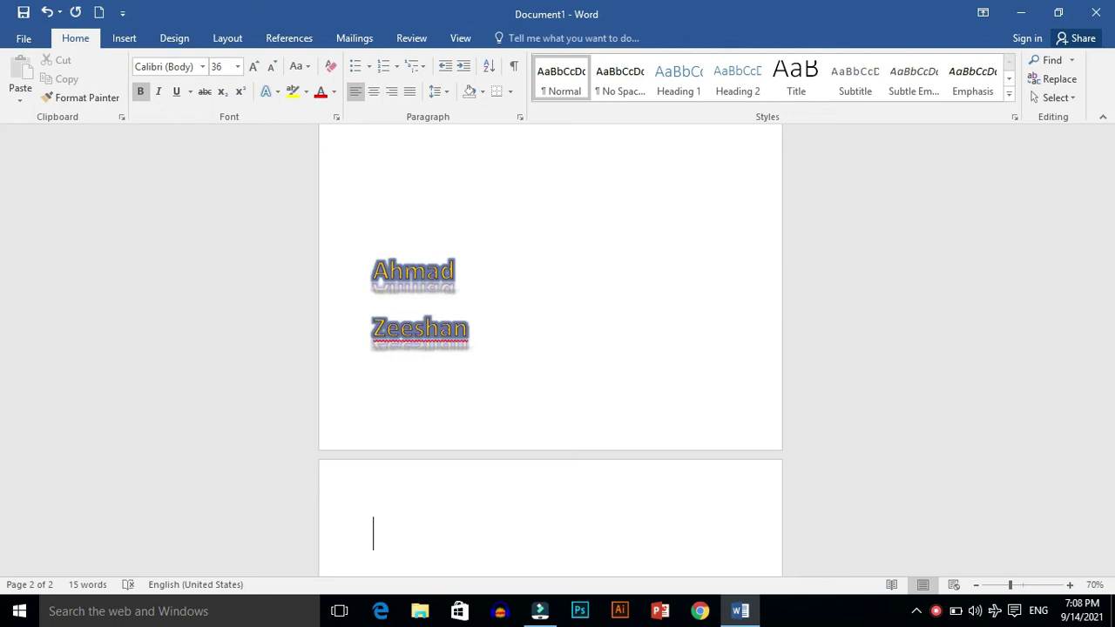
{"action": "scroll", "coordinate": [540, 347], "scroll_direction": "down", "scroll_amount": 3}
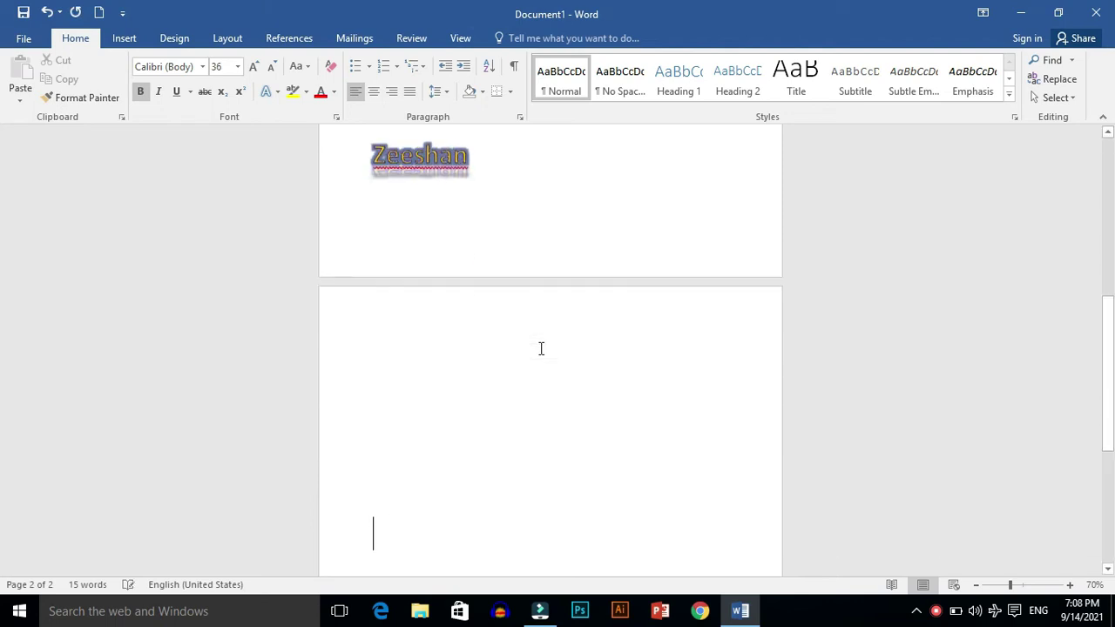
Undo further back, down to removing the first line's effects.
{"action": "key", "text": "ctrl+z"}
{"action": "key", "text": "ctrl+z"}
{"action": "key", "text": "ctrl+z"}
{"action": "key", "text": "ctrl+z"}
{"action": "key", "text": "ctrl+z"}
{"action": "key", "text": "ctrl+z"}
{"action": "key", "text": "ctrl+z"}
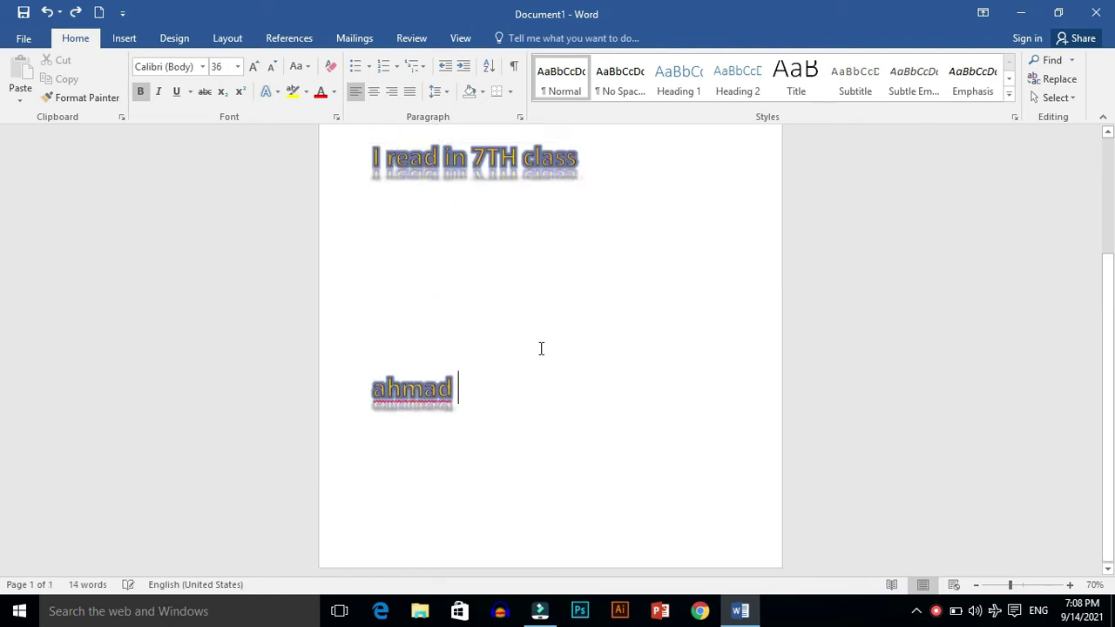
{"action": "key", "text": "ctrl+z"}
{"action": "key", "text": "ctrl+z"}
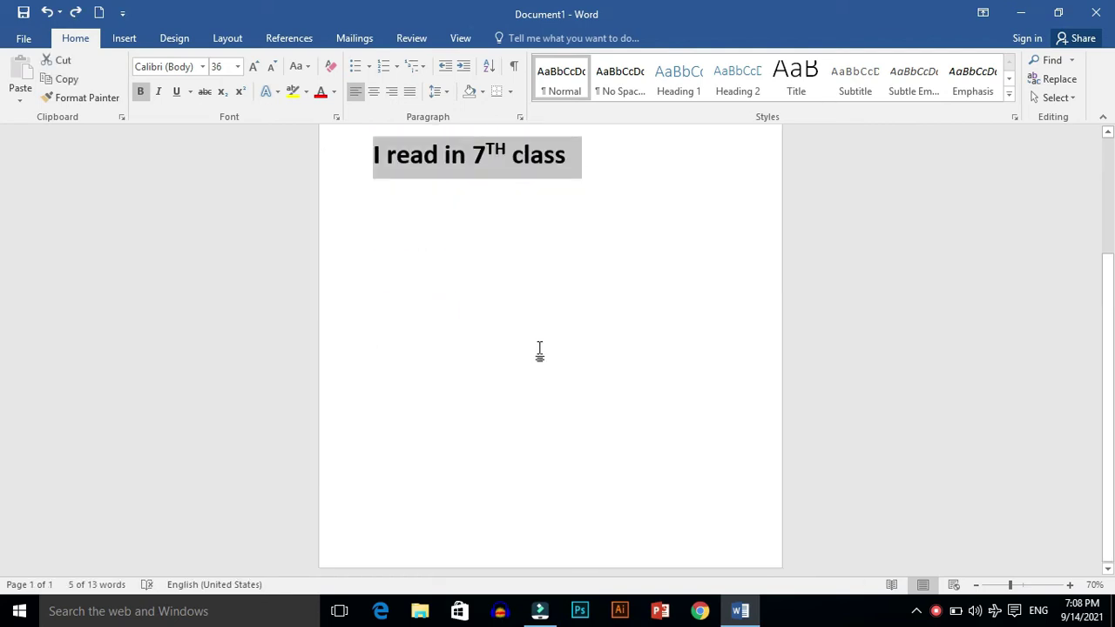
{"action": "key", "text": "ctrl+z"}
{"action": "key", "text": "ctrl+z"}
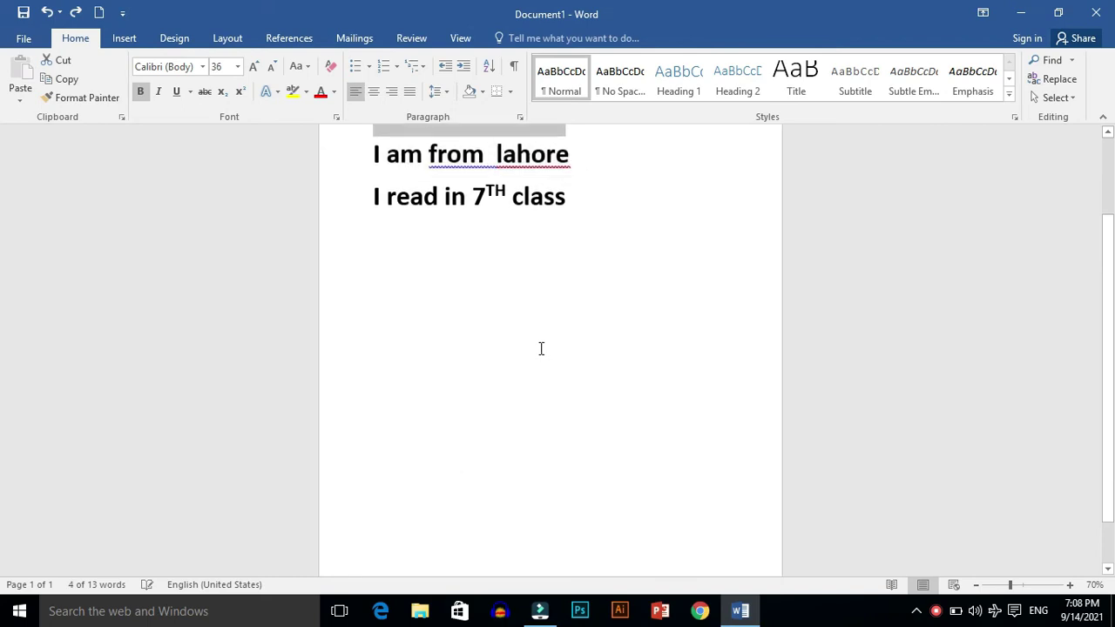
{"action": "key", "text": "ctrl+z"}
{"action": "key", "text": "ctrl+z"}
{"action": "key", "text": "ctrl+z"}
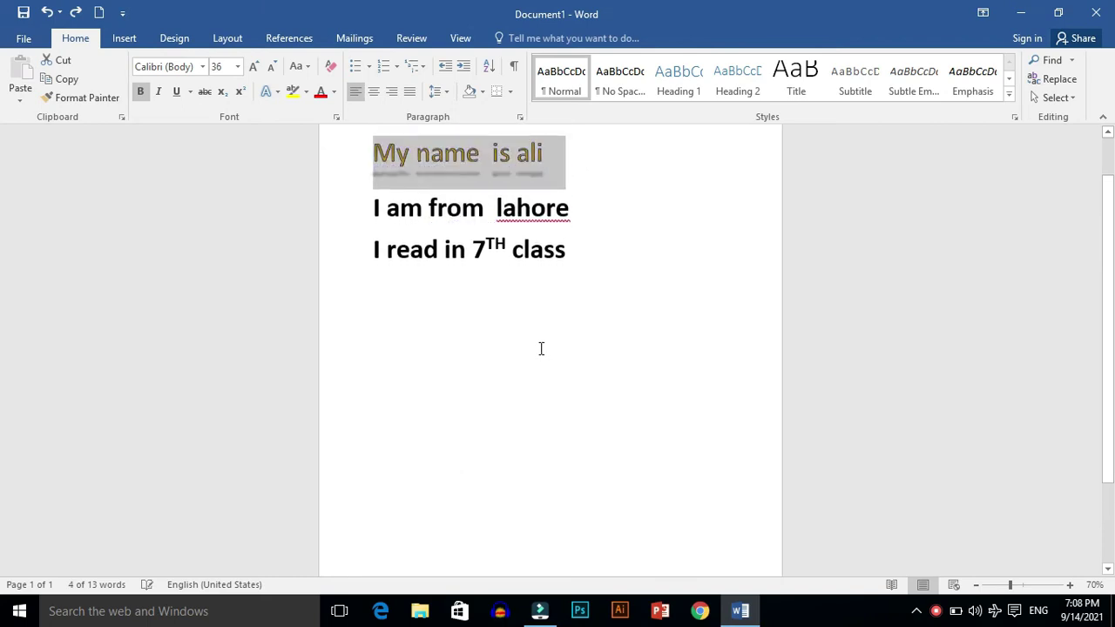
{"action": "key", "text": "ctrl+z"}
{"action": "key", "text": "ctrl+z"}
{"action": "key", "text": "ctrl+z"}
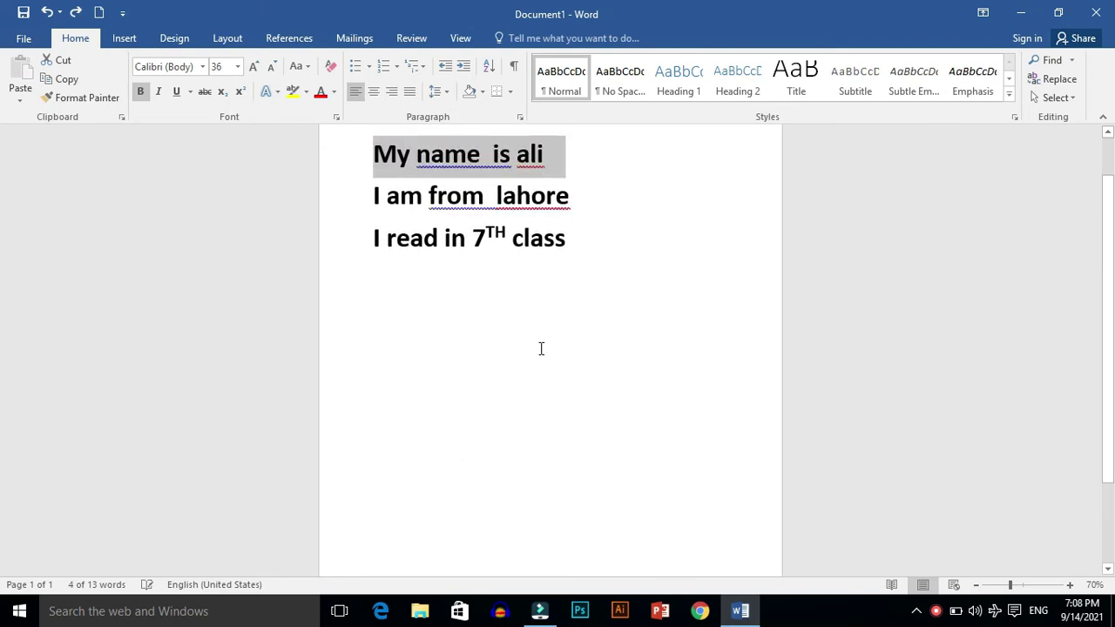
Redo the gold, reflection and glow effects on all lines and the capitalised second name.
{"action": "key", "text": "ctrl+y"}
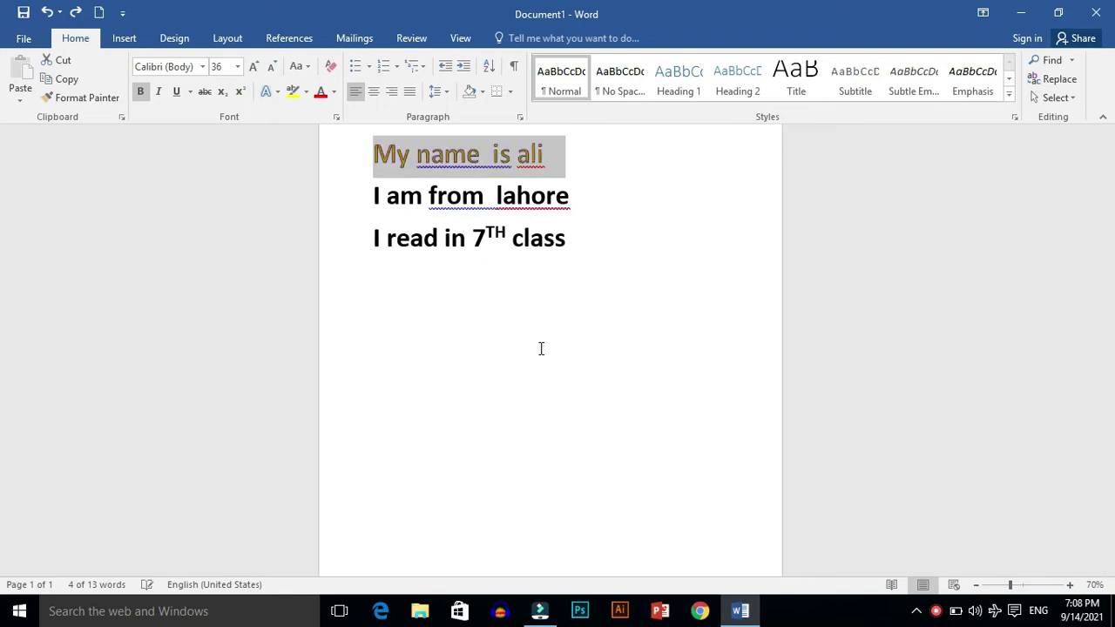
{"action": "key", "text": "ctrl+y"}
{"action": "key", "text": "ctrl+y"}
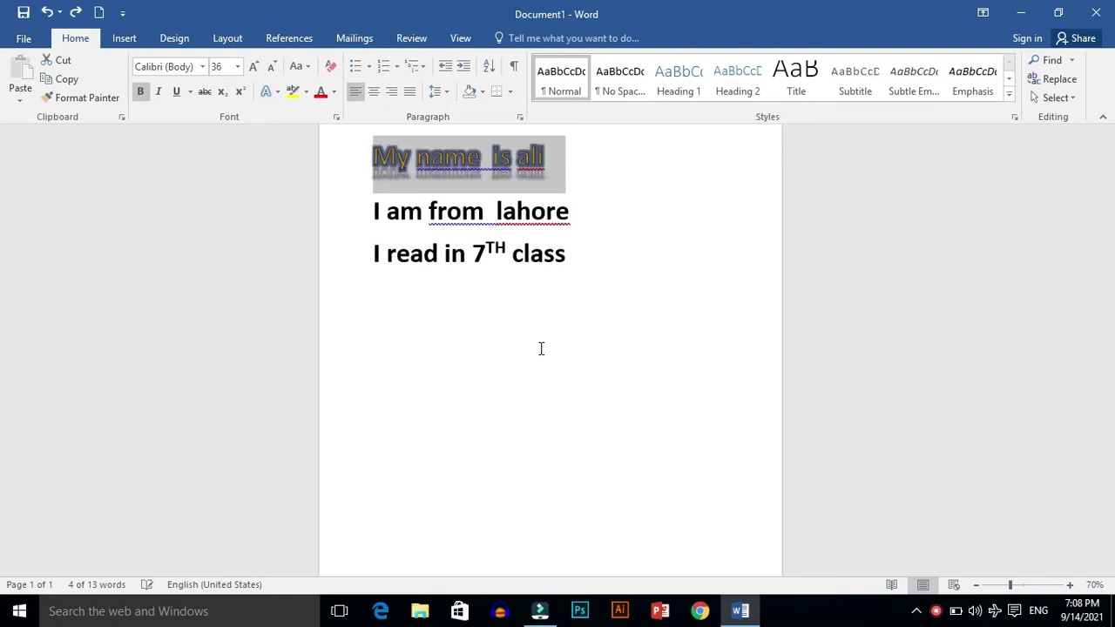
{"action": "key", "text": "ctrl+y"}
{"action": "key", "text": "ctrl+y"}
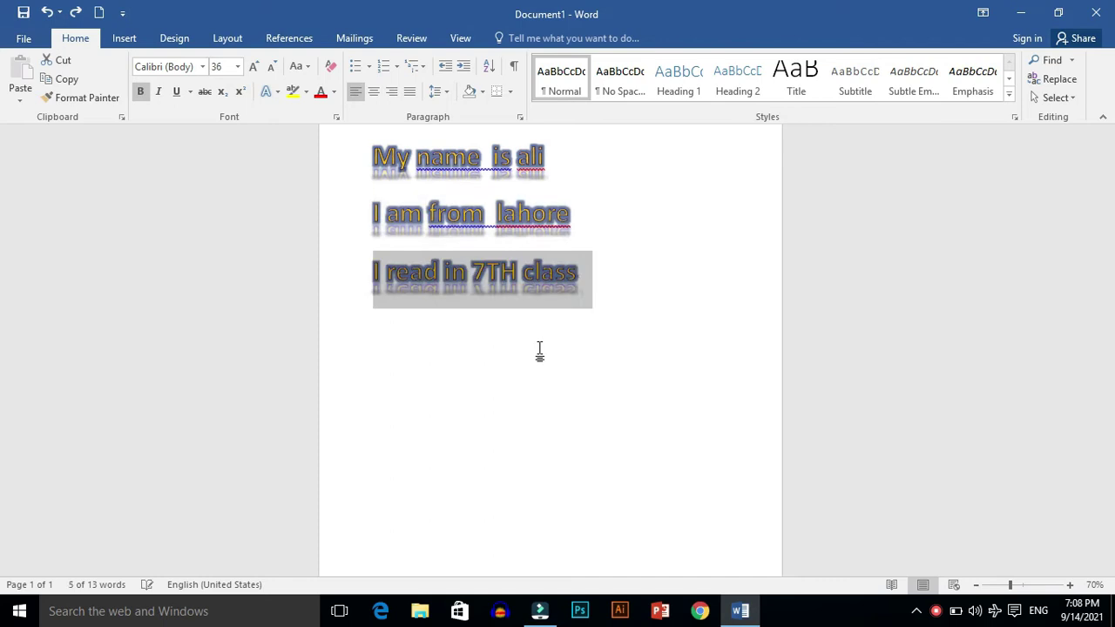
{"action": "key", "text": "ctrl+y"}
{"action": "key", "text": "ctrl+y"}
{"action": "key", "text": "ctrl+y"}
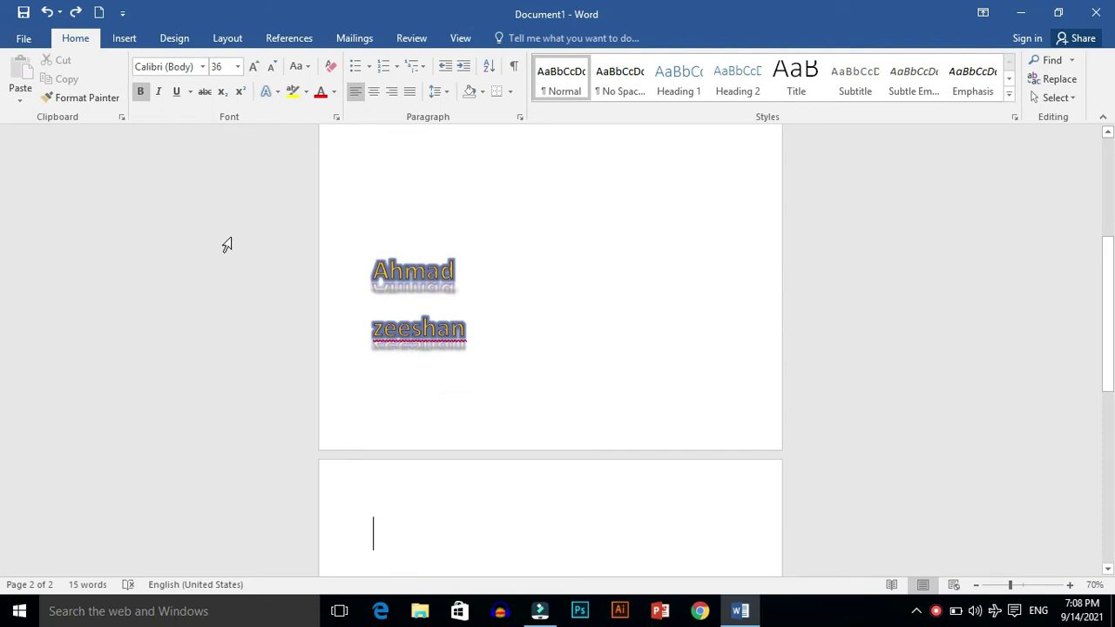
{"action": "left_click", "coordinate": [76, 16]}
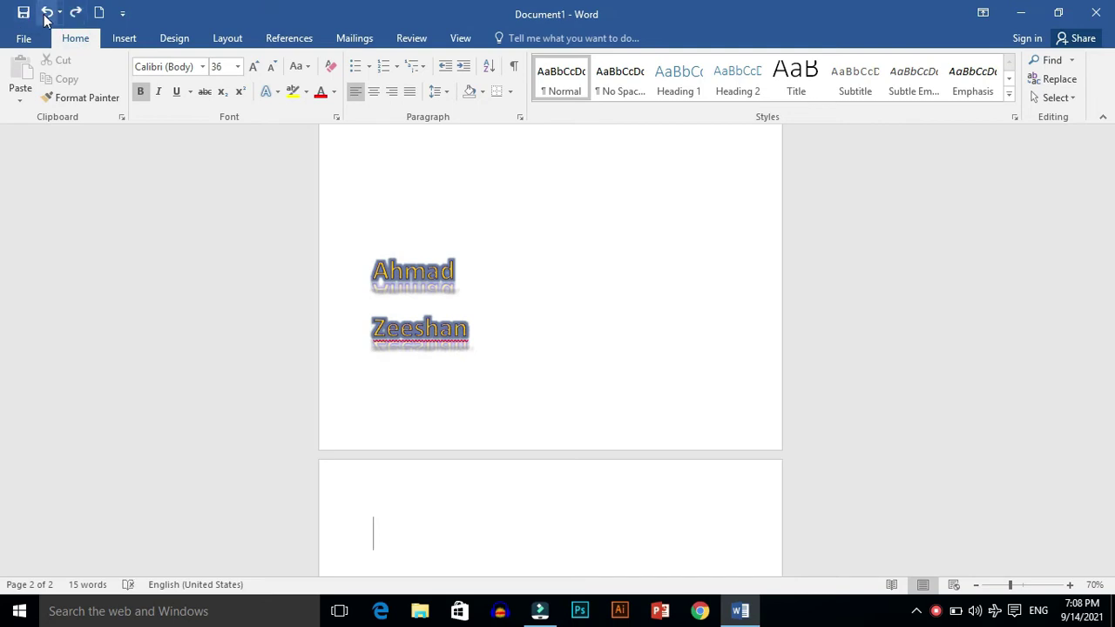
{"action": "left_click", "coordinate": [46, 14]}
{"action": "left_click", "coordinate": [75, 16]}
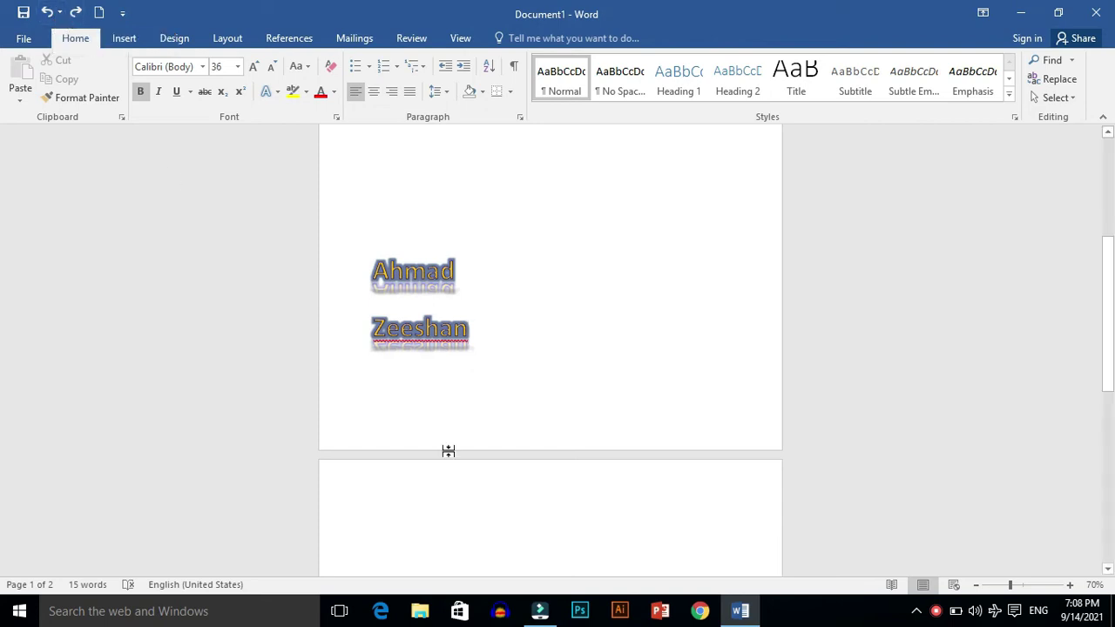
{"action": "left_click", "coordinate": [485, 349]}
Copy the two styled name lines and paste them at the top of page 2.
{"action": "left_click_drag", "start_coordinate": [348, 260], "coordinate": [446, 337]}
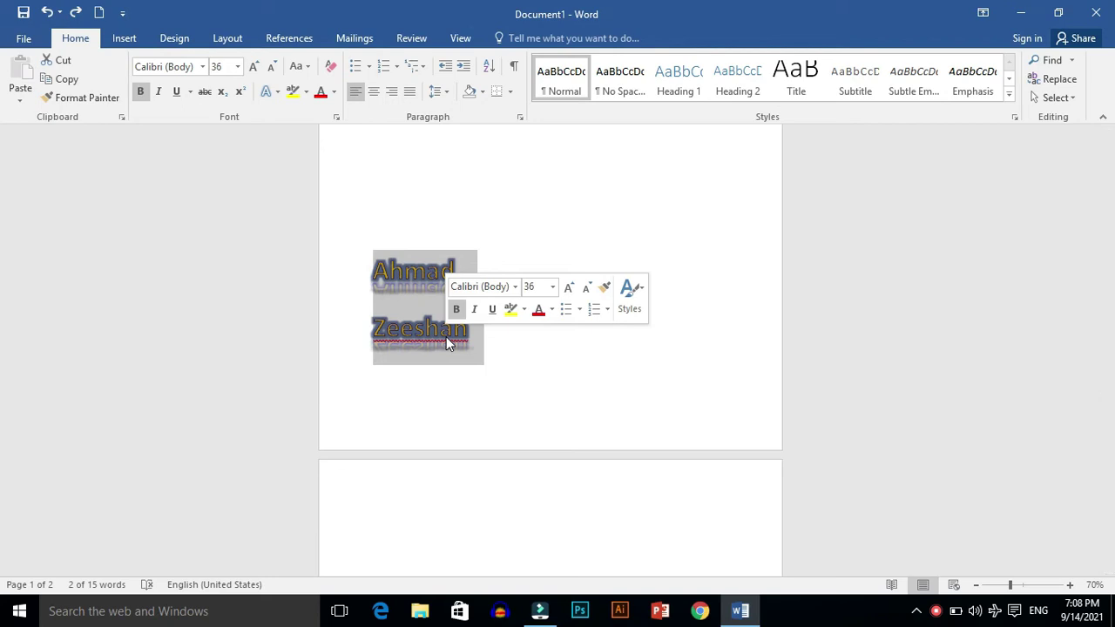
{"action": "left_click", "coordinate": [71, 81]}
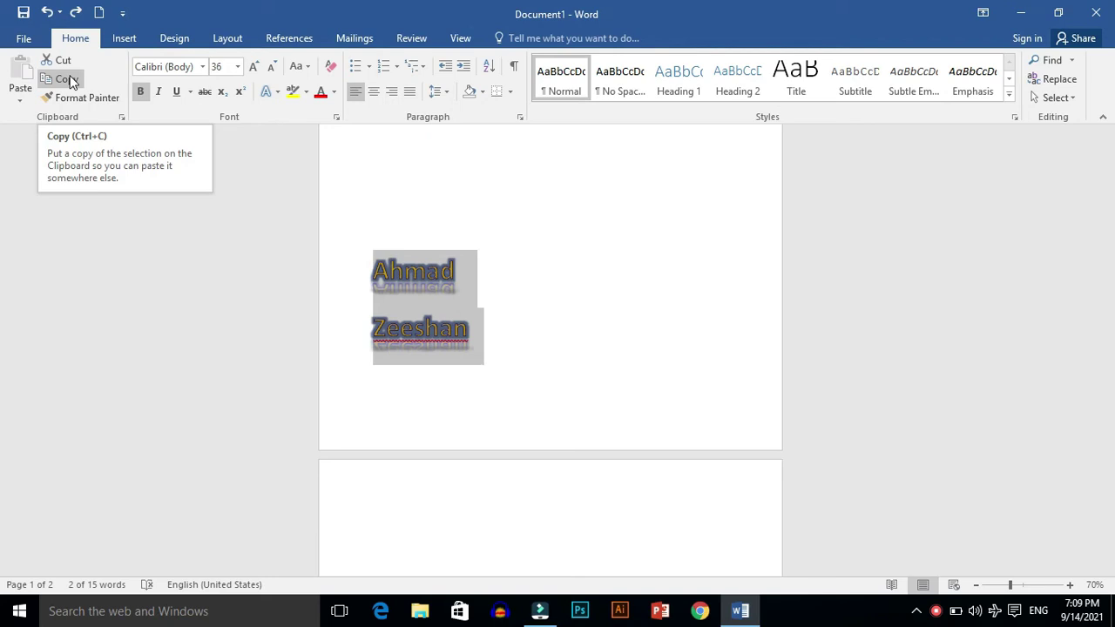
{"action": "left_click", "coordinate": [390, 491]}
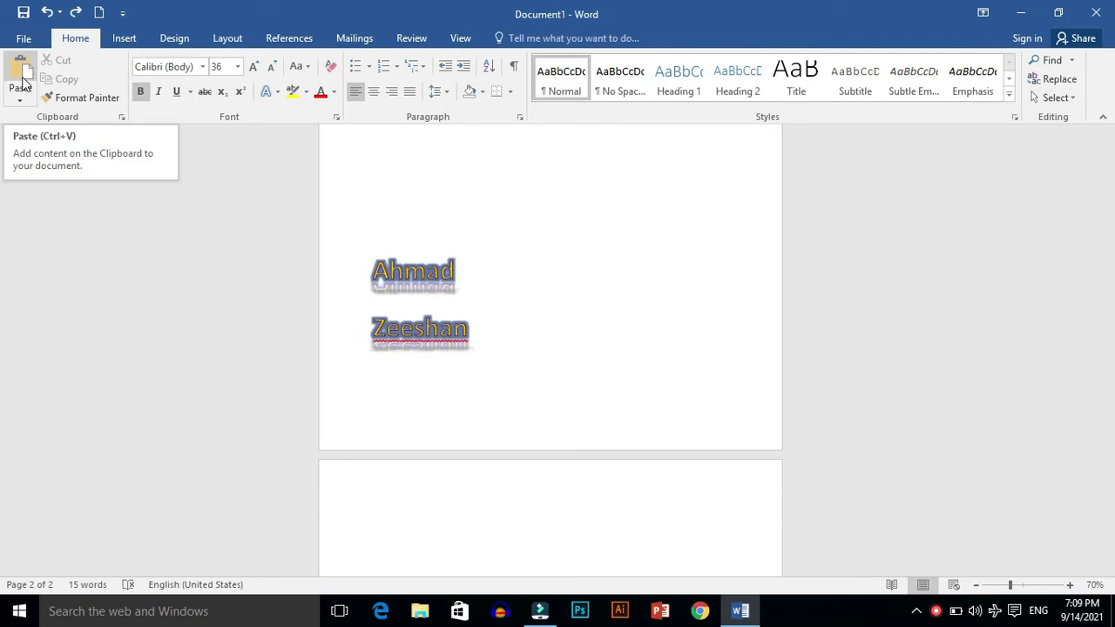
{"action": "left_click", "coordinate": [21, 83]}
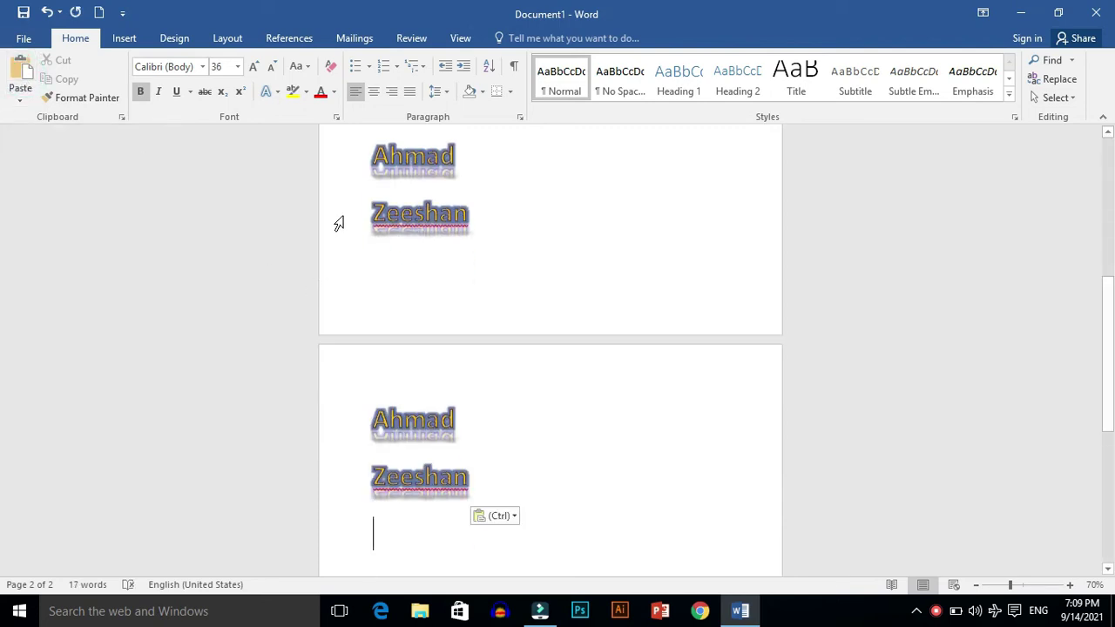
Remove that pasted copy, add new blank pages, and paste the names onto the new page.
{"action": "mouse_move", "coordinate": [368, 386]}
{"action": "left_mouse_down"}
{"action": "mouse_move", "coordinate": [458, 466]}
{"action": "mouse_move", "coordinate": [473, 498]}
{"action": "left_mouse_up"}
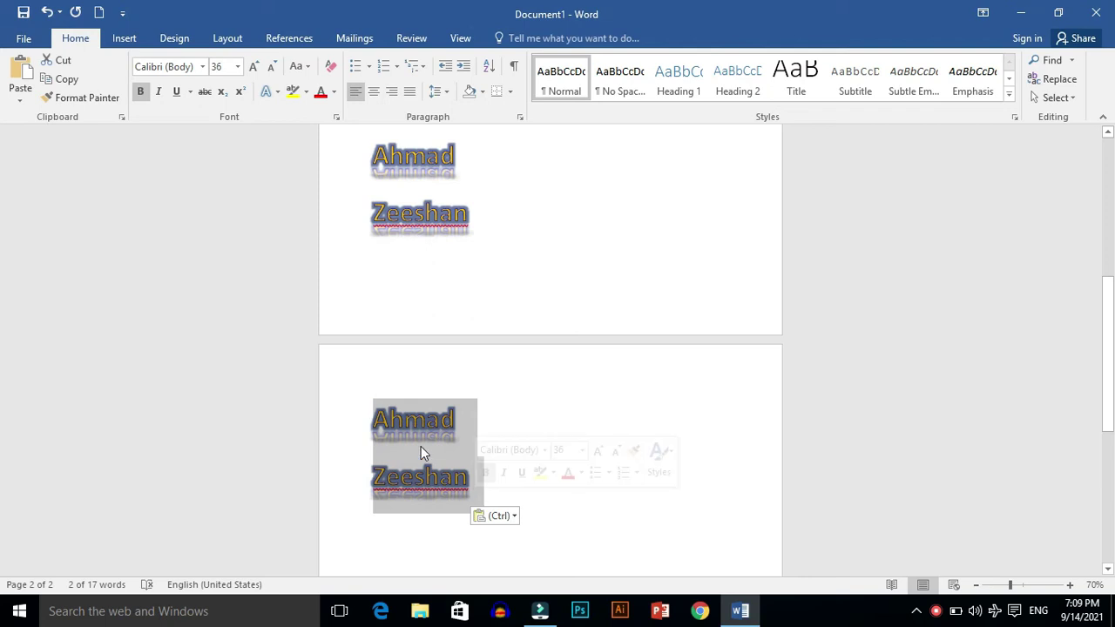
{"action": "left_click", "coordinate": [54, 63]}
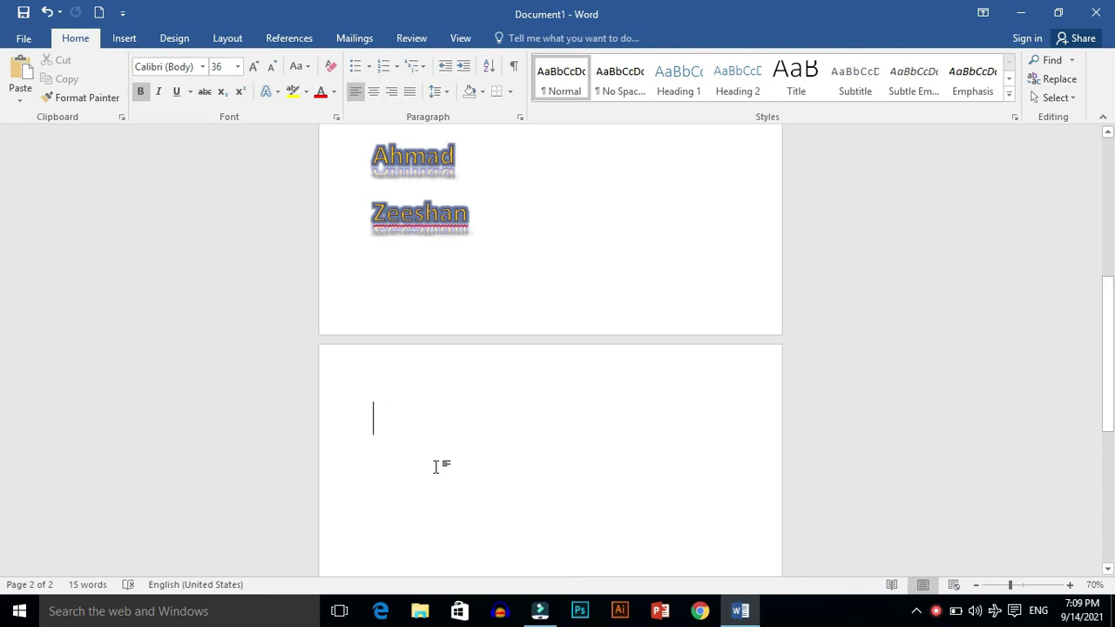
{"action": "key", "text": "ctrl+z"}
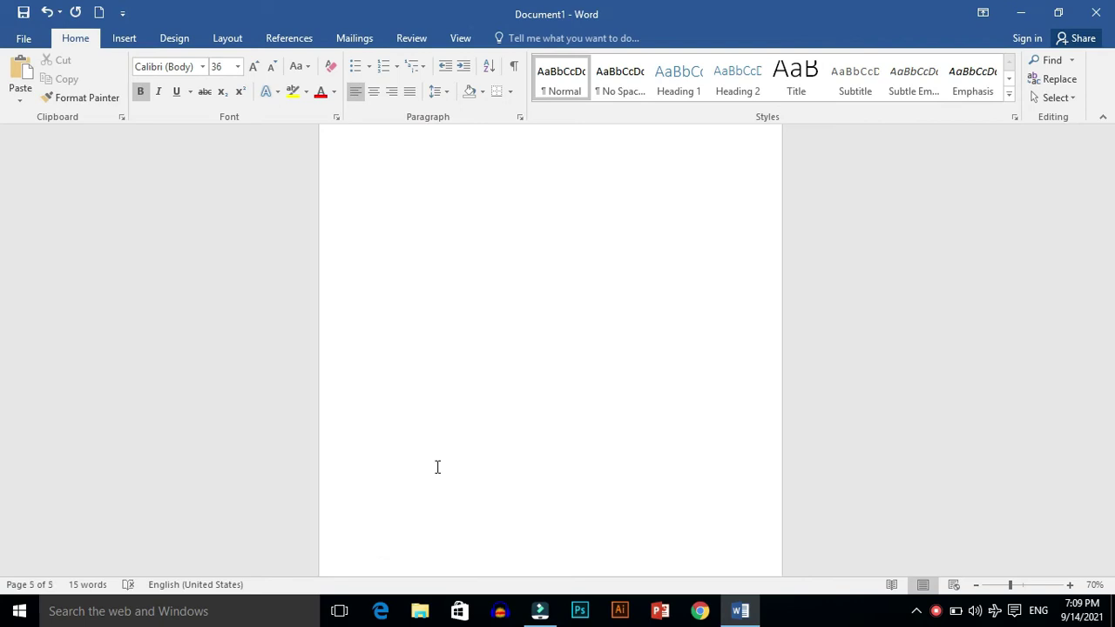
{"action": "left_click", "coordinate": [19, 71]}
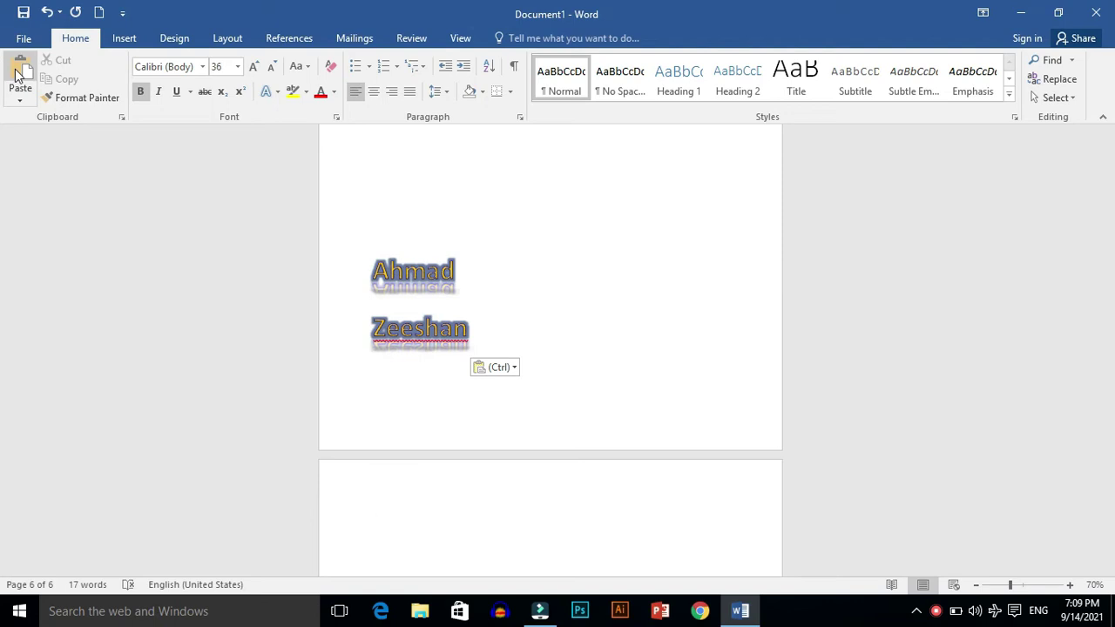
{"action": "key", "text": "ctrl+z"}
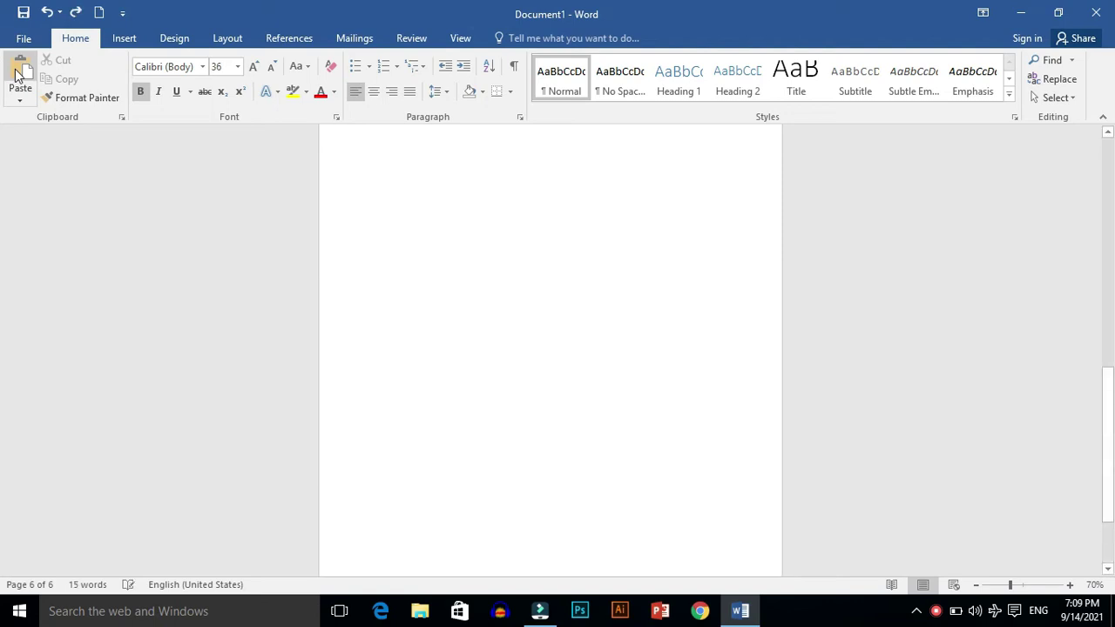
{"action": "key", "text": "ctrl+z"}
{"action": "key", "text": "ctrl+z"}
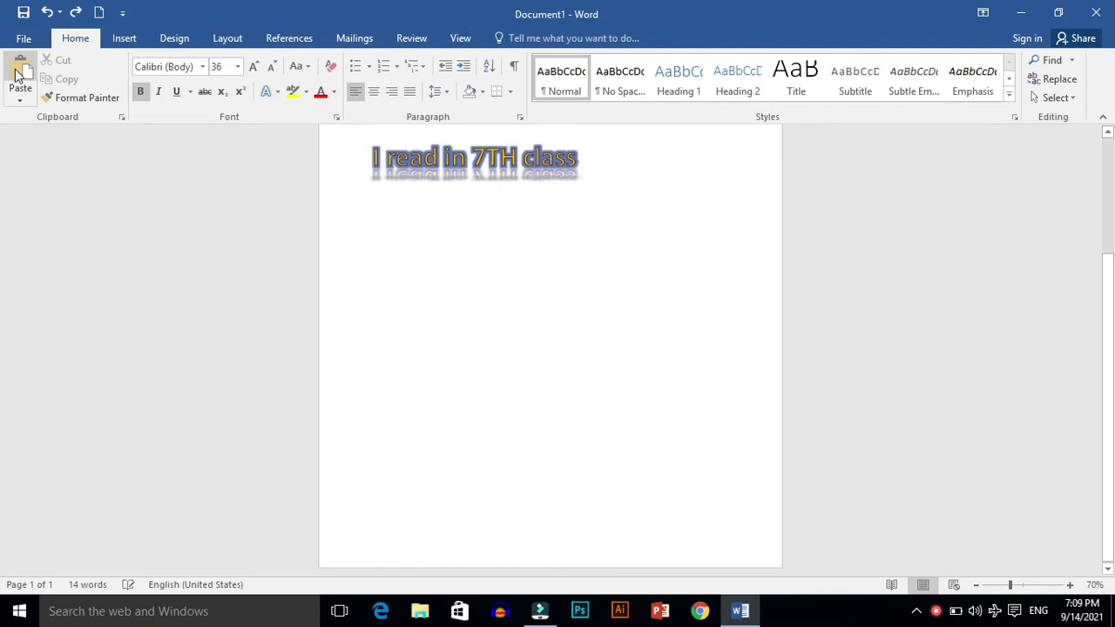
{"action": "key", "text": "ctrl+z"}
{"action": "key", "text": "ctrl+y"}
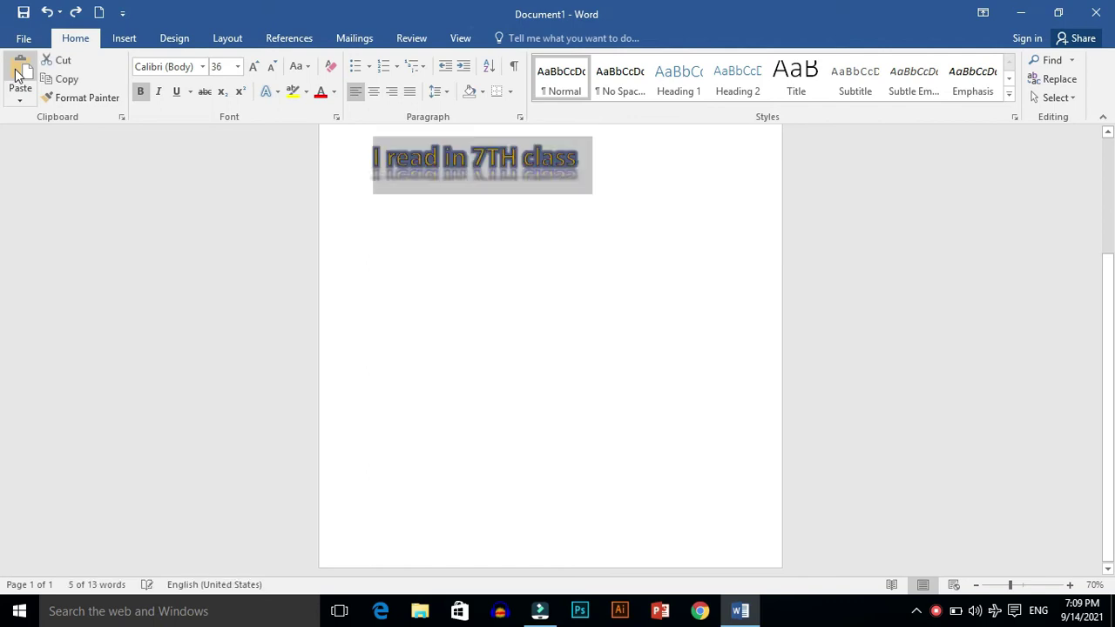
{"action": "key", "text": "ctrl+y"}
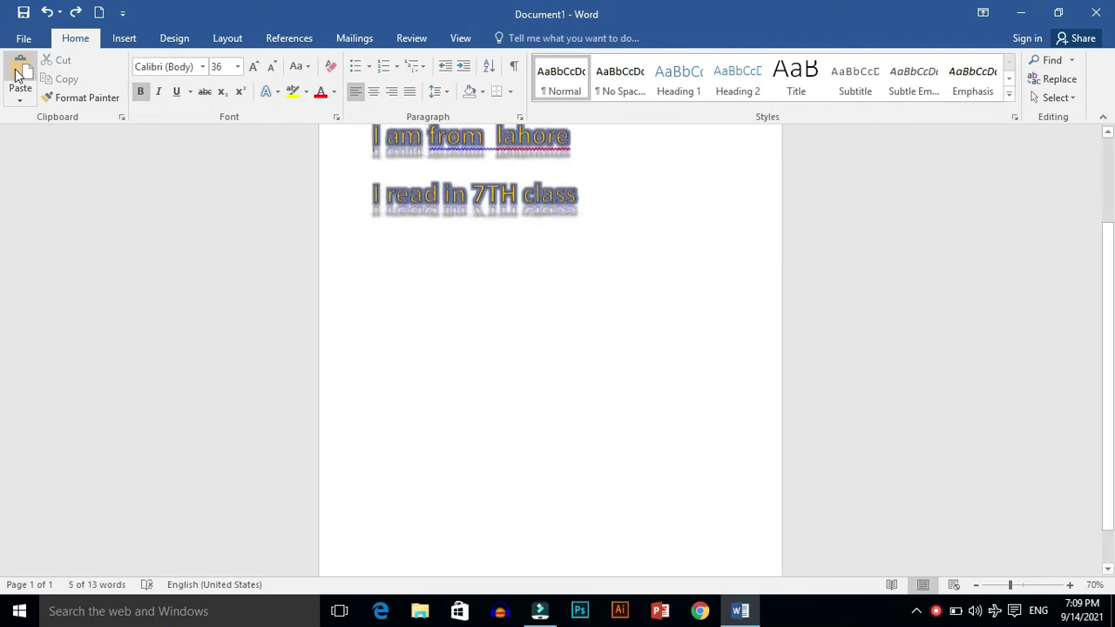
{"action": "left_click", "coordinate": [83, 98]}
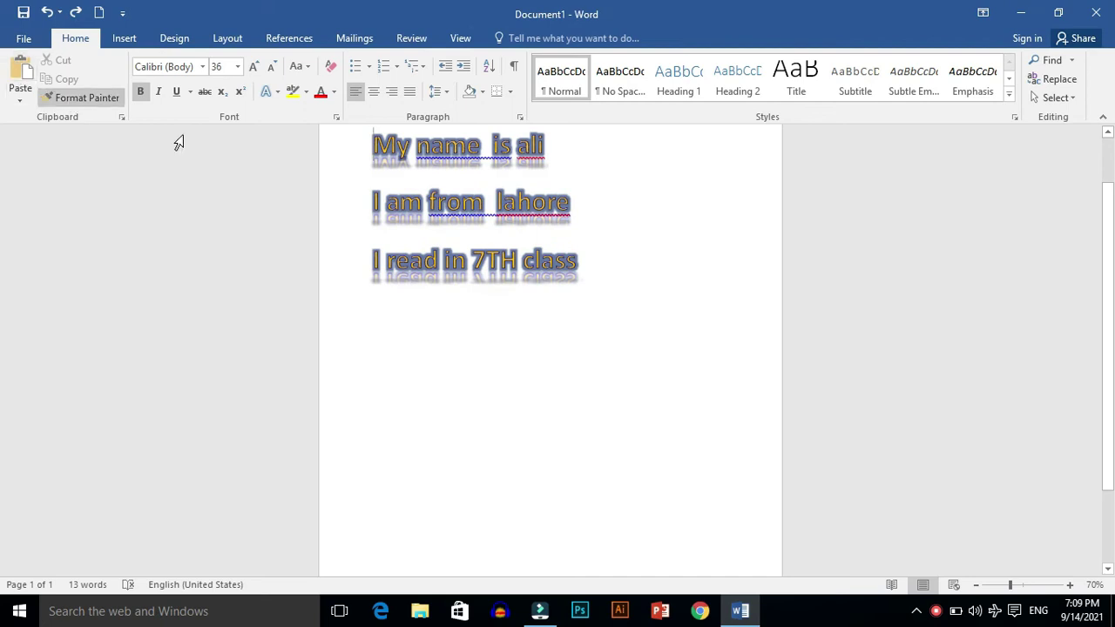
{"action": "left_click", "coordinate": [341, 199]}
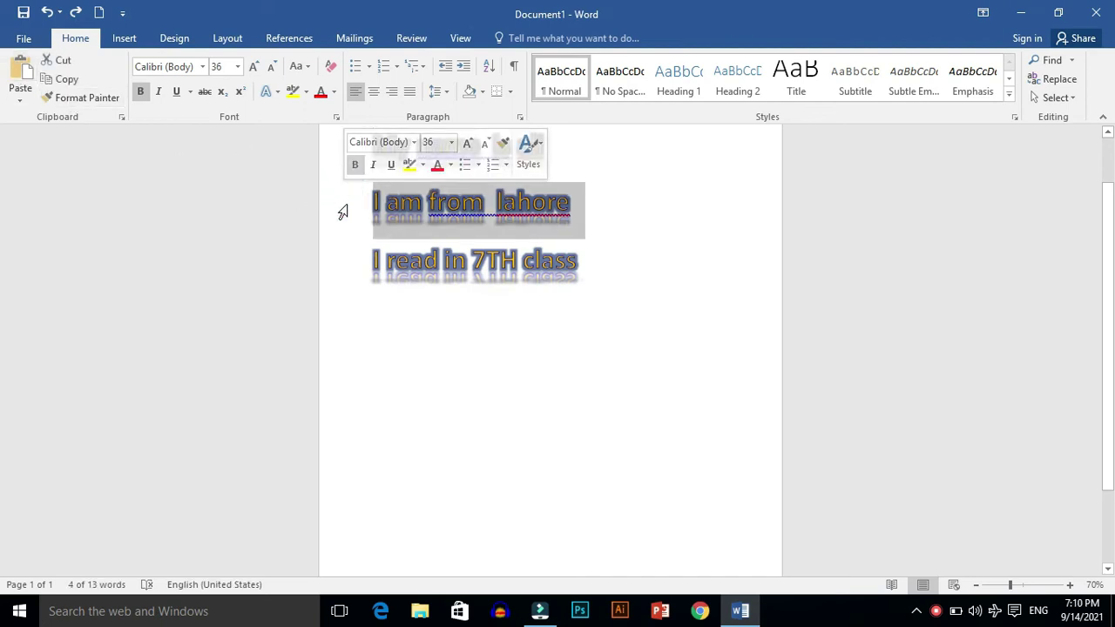
{"action": "left_click", "coordinate": [342, 202]}
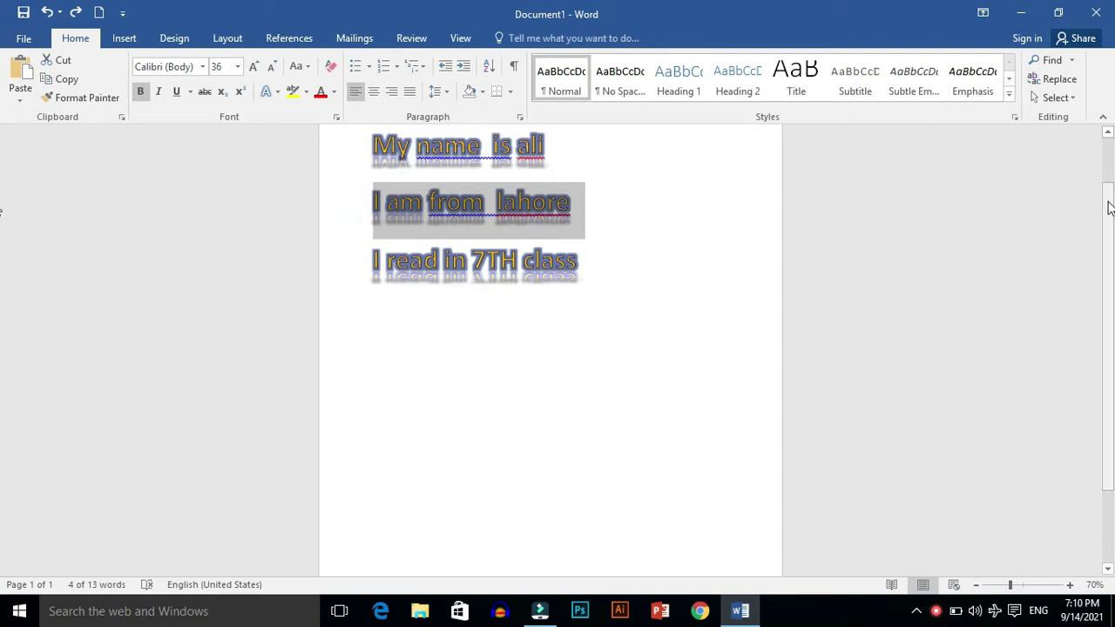
{"action": "scroll", "coordinate": [4, 203], "scroll_direction": "up", "scroll_amount": 2}
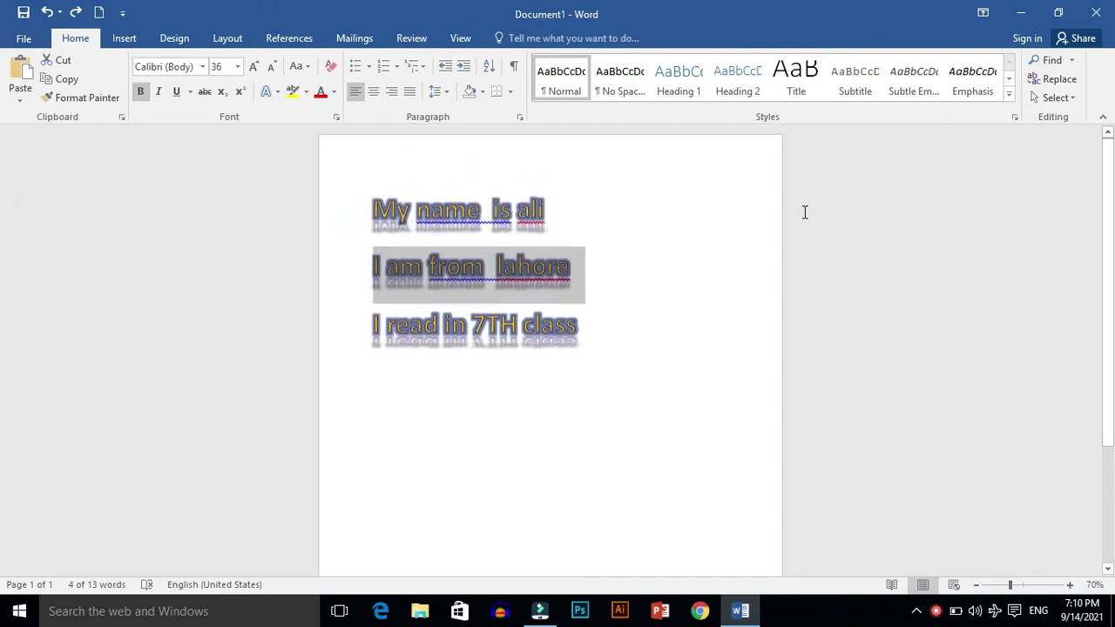
{"action": "left_click", "coordinate": [423, 411]}
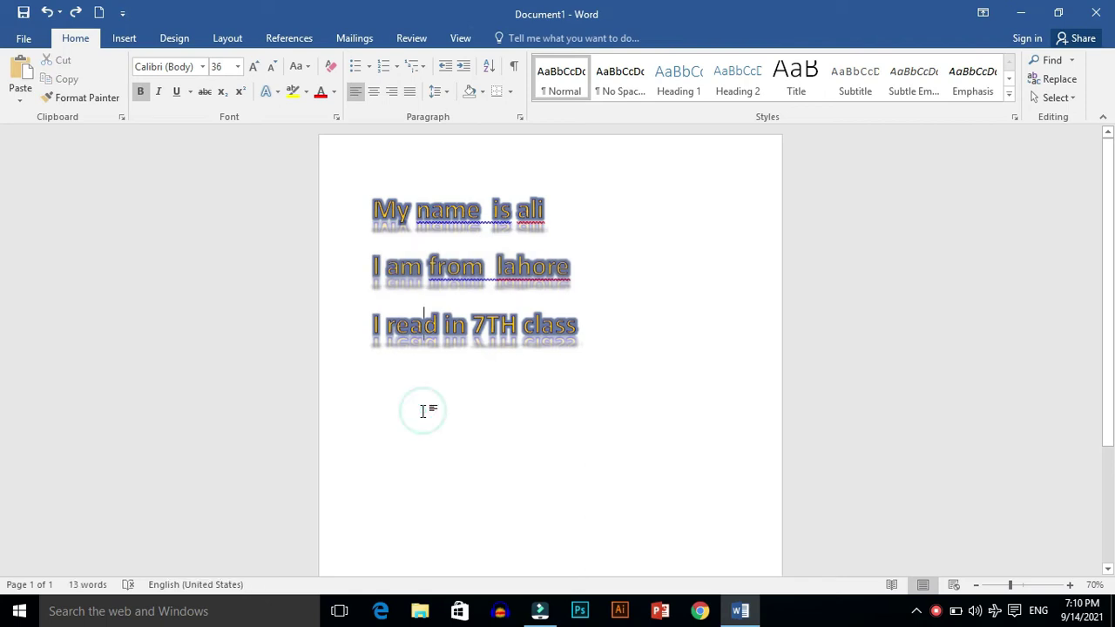
{"action": "key", "text": "Return"}
{"action": "key", "text": "BackSpace"}
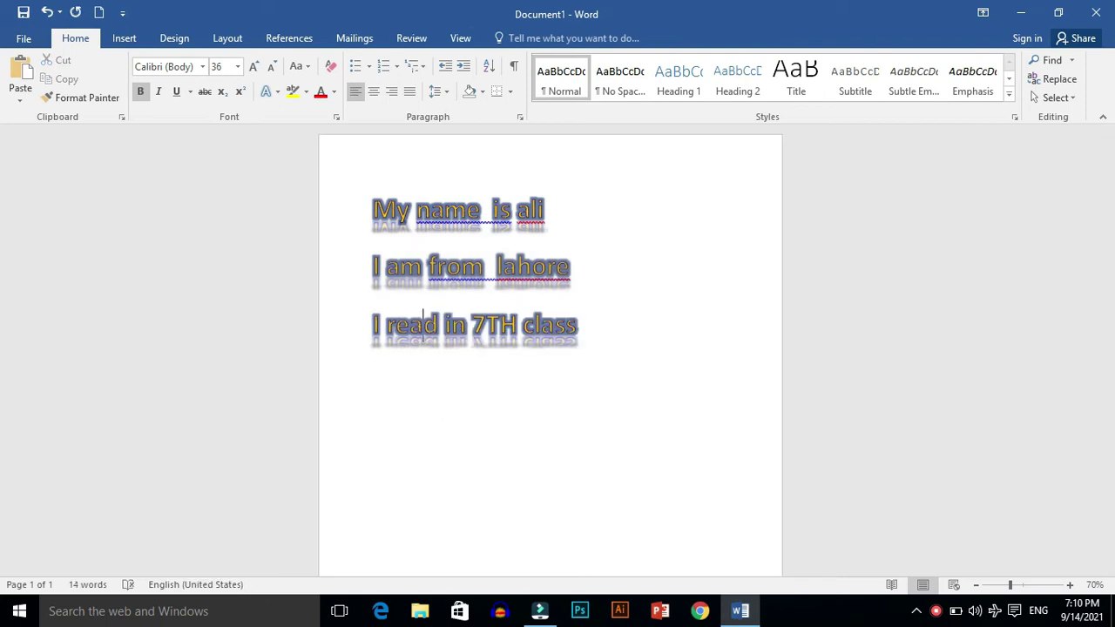
{"action": "scroll", "coordinate": [364, 264], "scroll_direction": "down", "scroll_amount": 1}
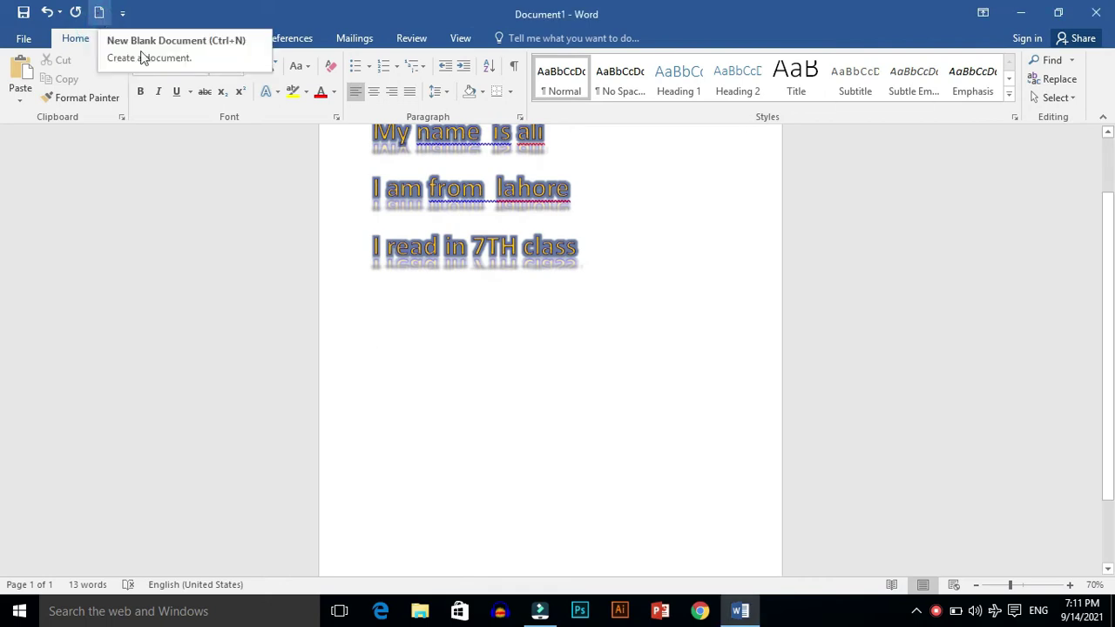
Create a new blank document and type three names on separate lines.
{"action": "key", "text": "ctrl+a"}
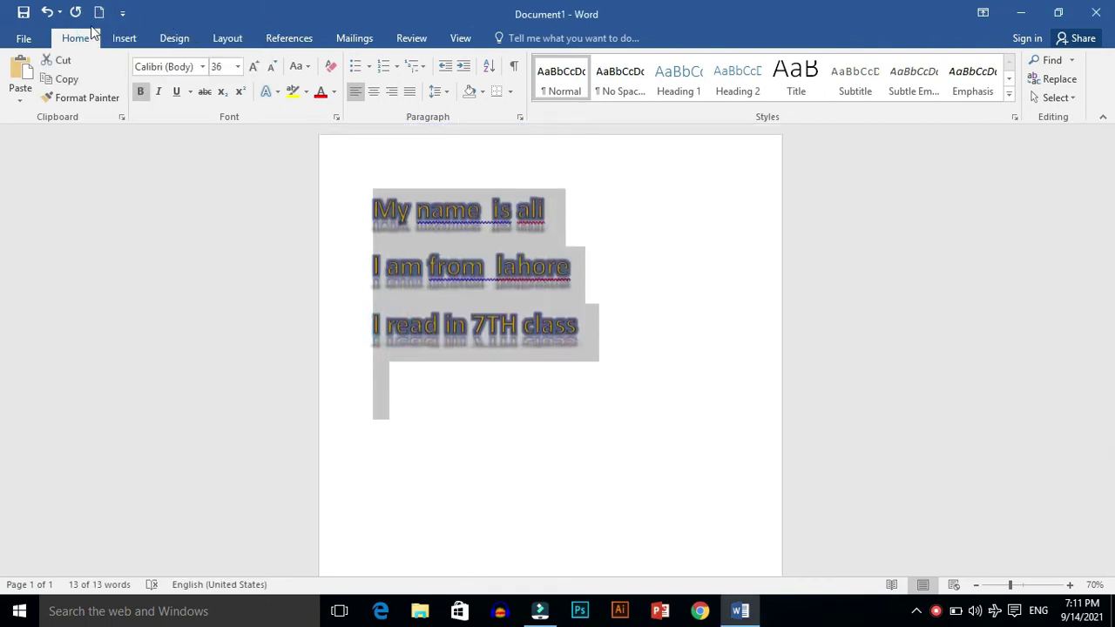
{"action": "left_click", "coordinate": [96, 19]}
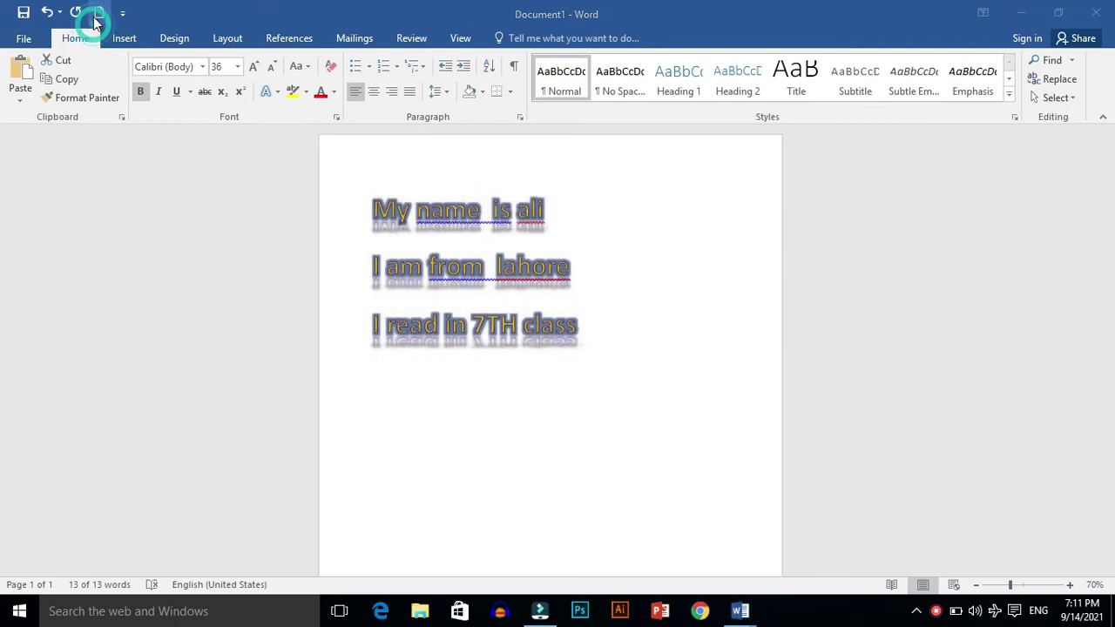
{"action": "left_click", "coordinate": [338, 196]}
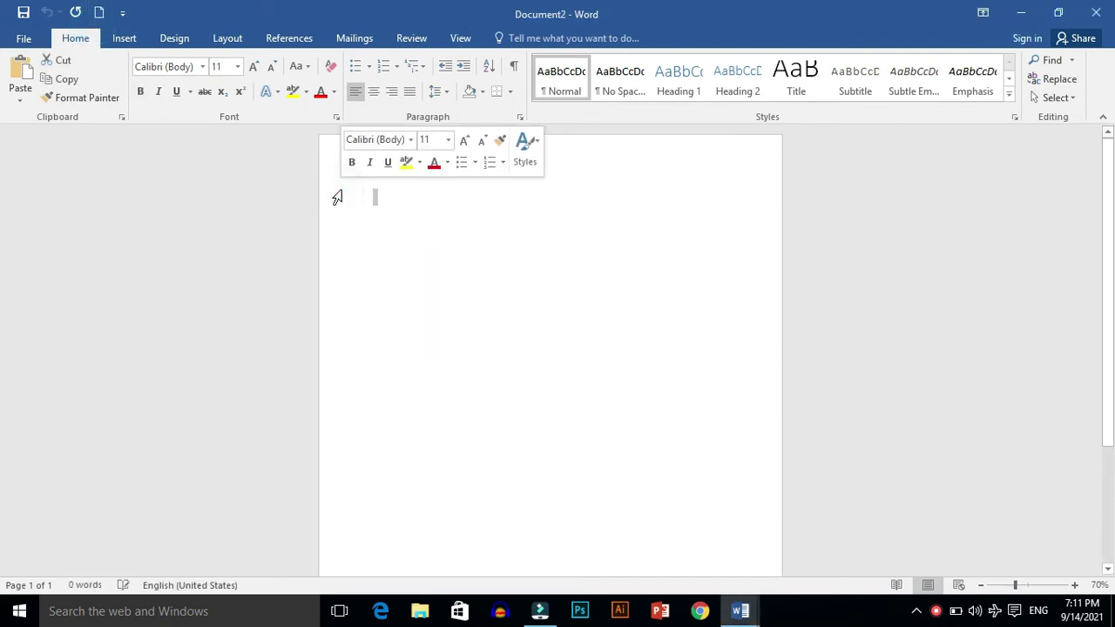
{"action": "type", "text": "sa"}
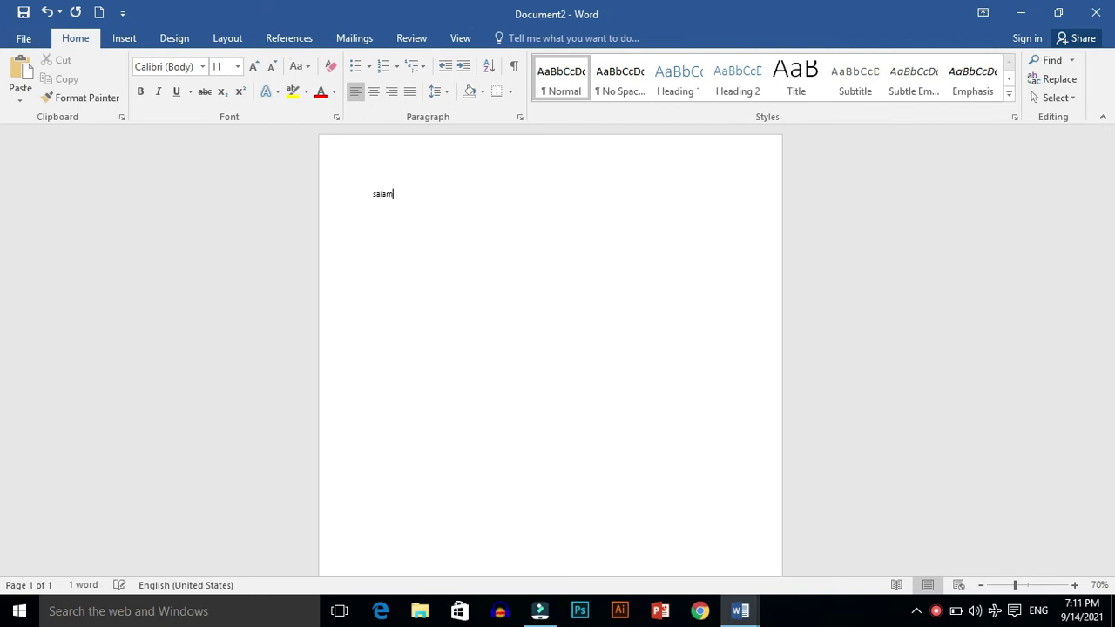
{"action": "type", "text": "lman "}
{"action": "type", "text": " md"}
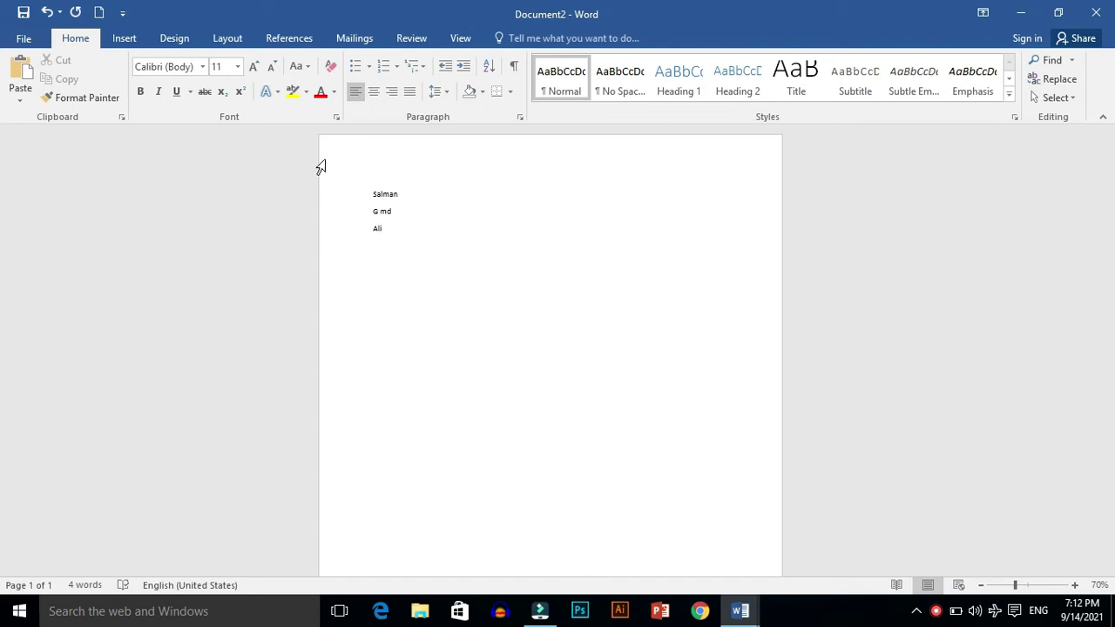
Enlarge all three names to 48 pt and make them bold.
{"action": "key", "text": "ctrl+a"}
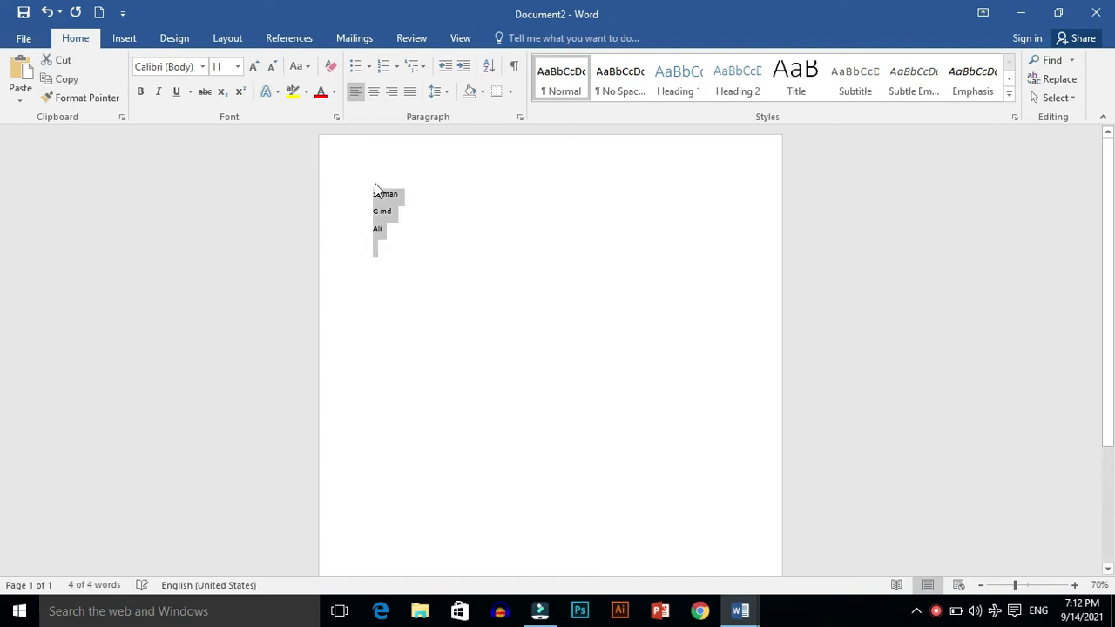
{"action": "left_click", "coordinate": [254, 67]}
{"action": "left_click", "coordinate": [254, 67]}
{"action": "left_click", "coordinate": [253, 67]}
{"action": "left_click", "coordinate": [254, 67]}
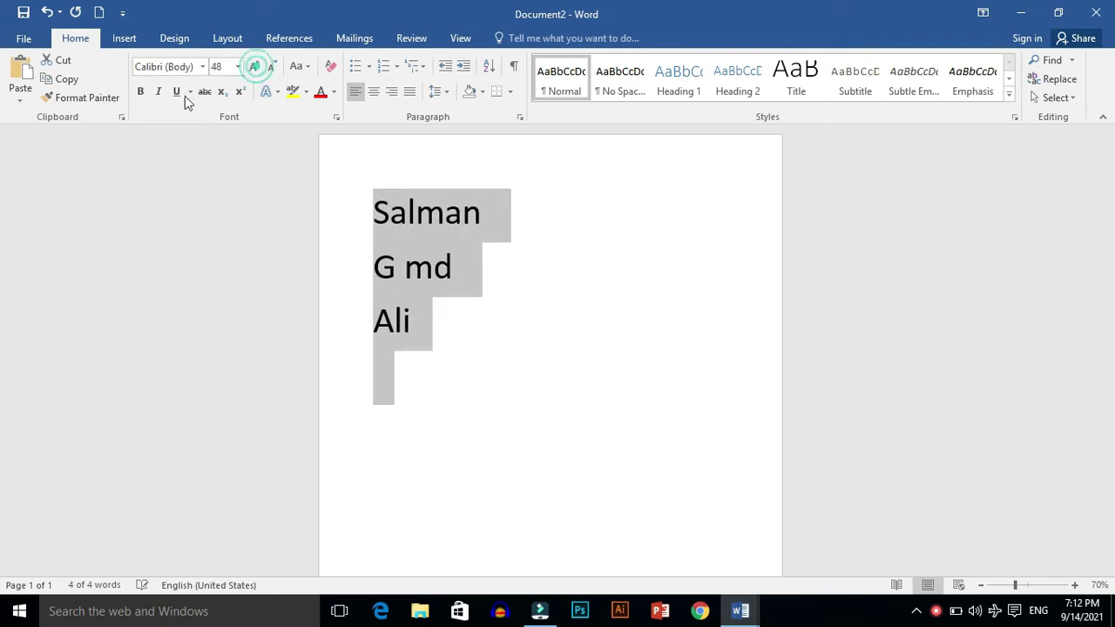
{"action": "left_click", "coordinate": [140, 92]}
Select the first name line.
{"action": "left_click_drag", "start_coordinate": [482, 317], "coordinate": [434, 261]}
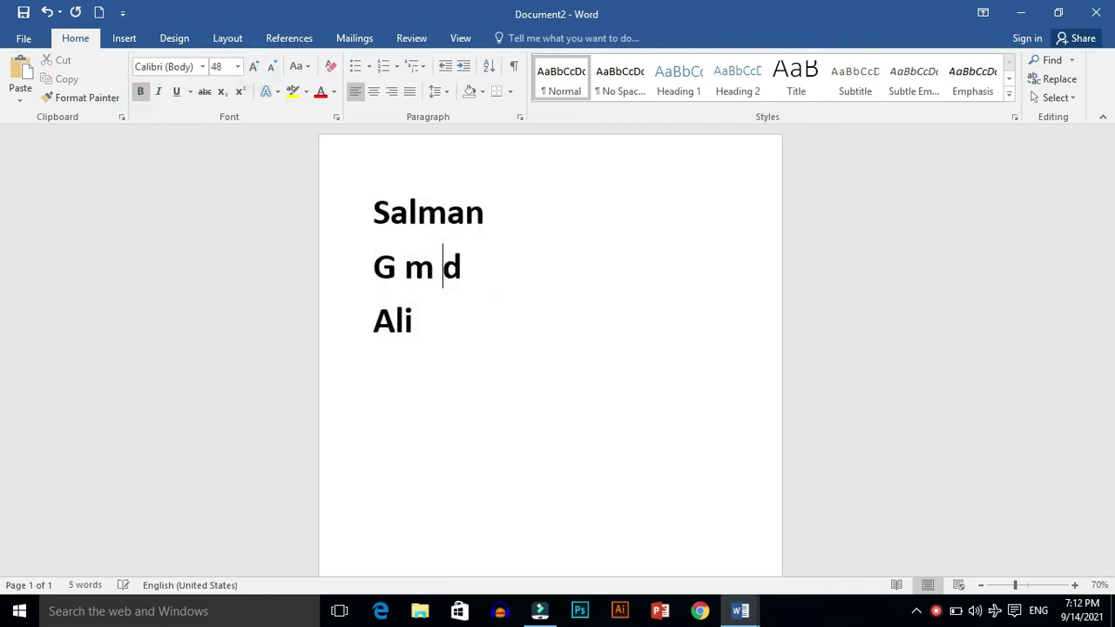
{"action": "left_click", "coordinate": [507, 319]}
{"action": "left_click", "coordinate": [432, 272]}
{"action": "left_click_drag", "start_coordinate": [364, 199], "coordinate": [491, 218]}
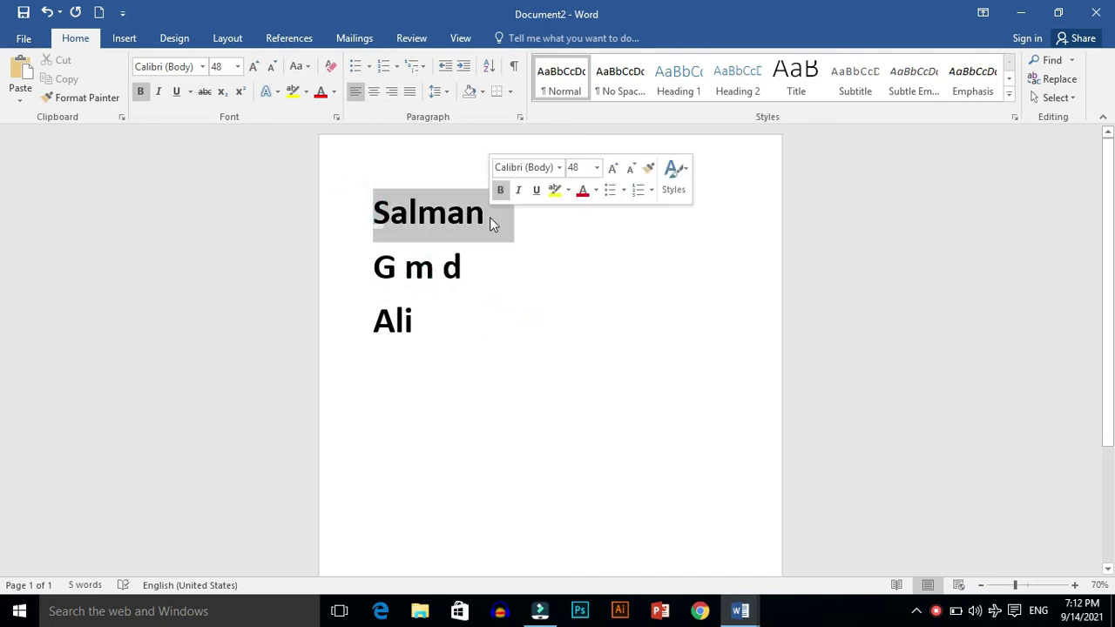
Change the first name to UPPERCASE and apply a blue shadowed text effect.
{"action": "left_click", "coordinate": [308, 67]}
{"action": "left_click", "coordinate": [337, 129]}
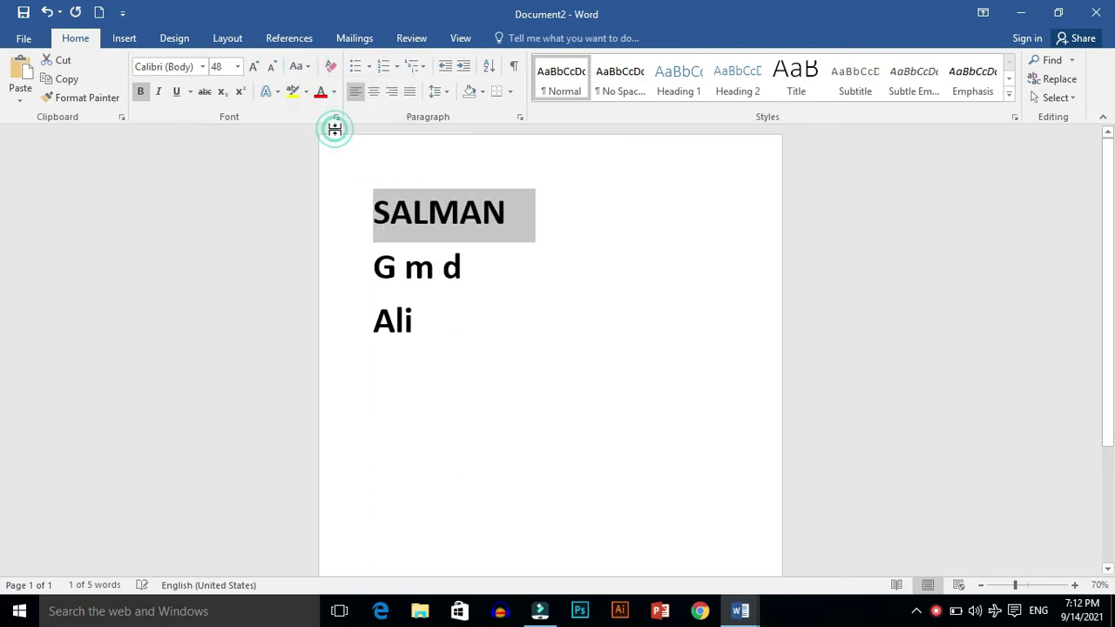
{"action": "left_click", "coordinate": [278, 92]}
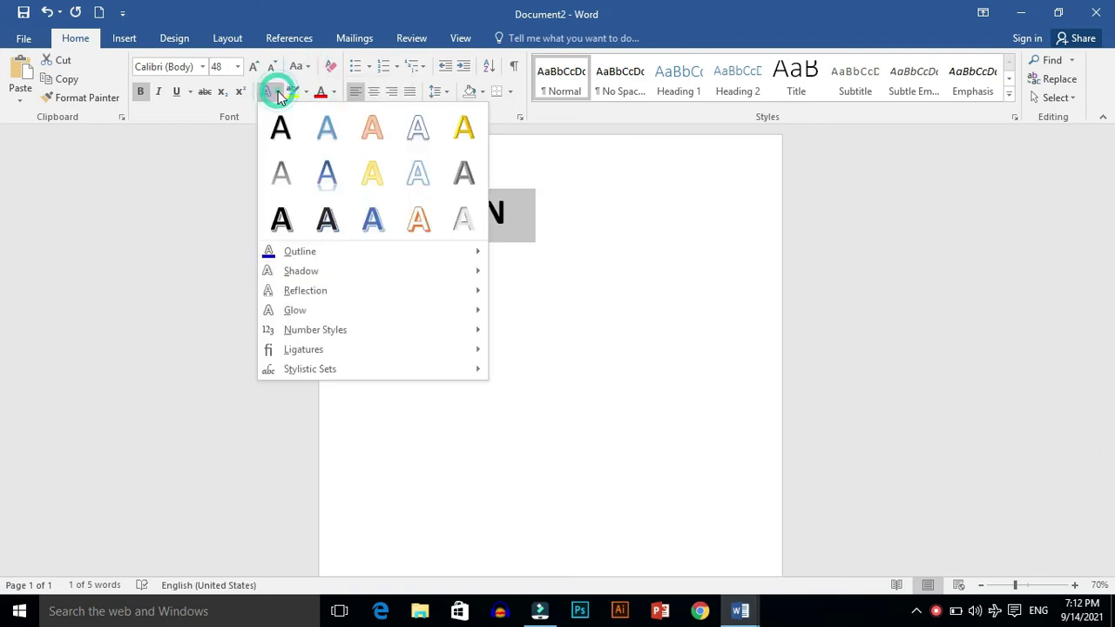
{"action": "left_click", "coordinate": [373, 218]}
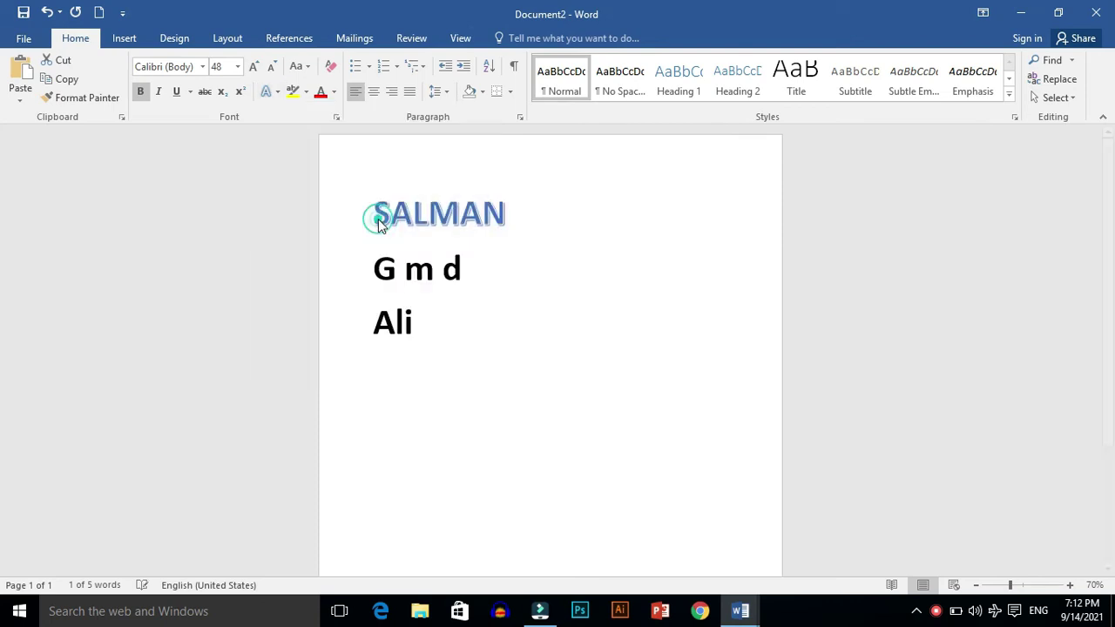
Give the name a red outline and a reflection beneath it.
{"action": "left_click", "coordinate": [275, 92]}
{"action": "mouse_move", "coordinate": [313, 250]}
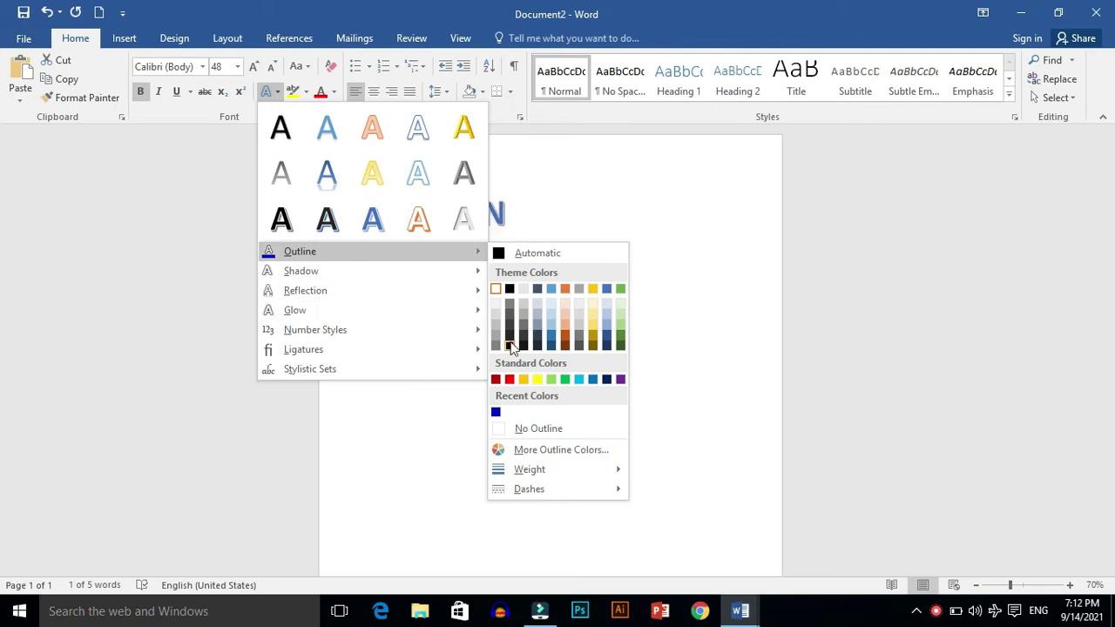
{"action": "left_click", "coordinate": [514, 377]}
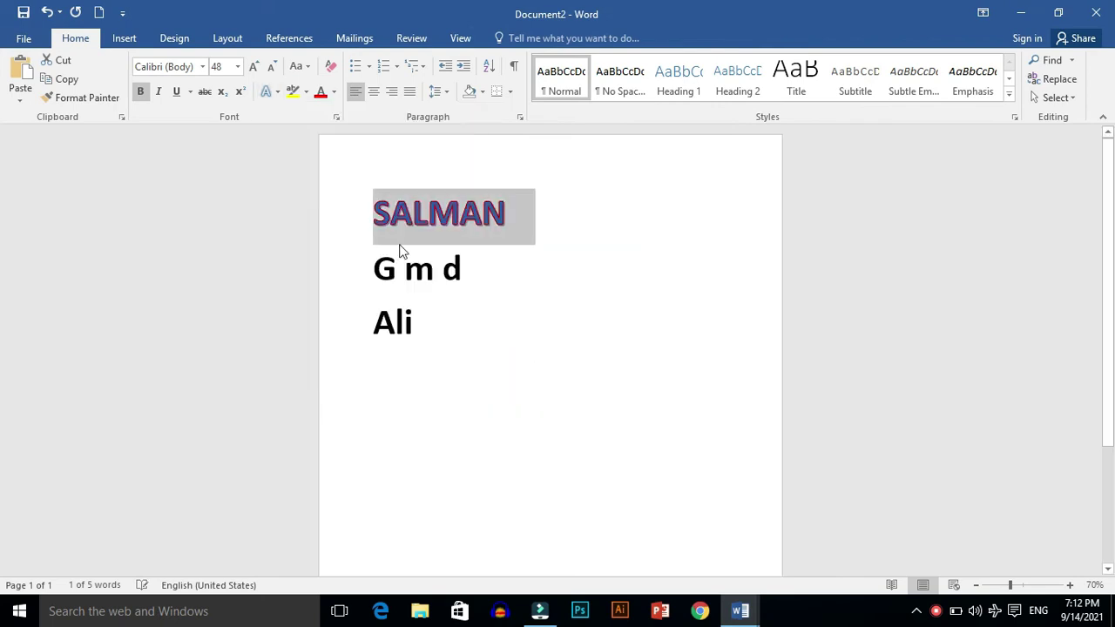
{"action": "left_click", "coordinate": [275, 93]}
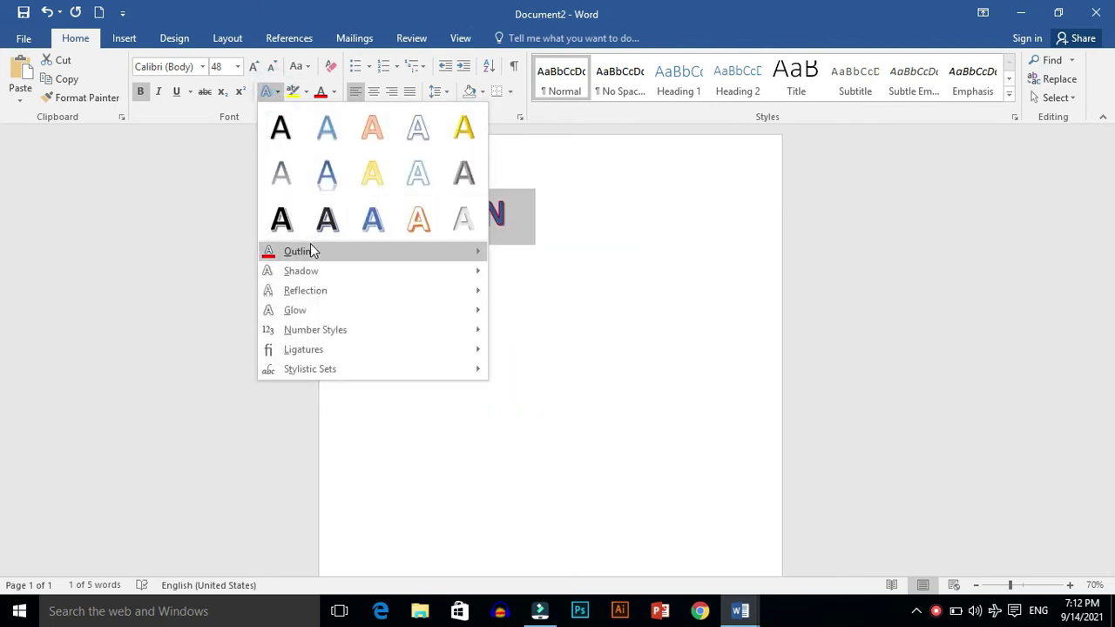
{"action": "mouse_move", "coordinate": [304, 294]}
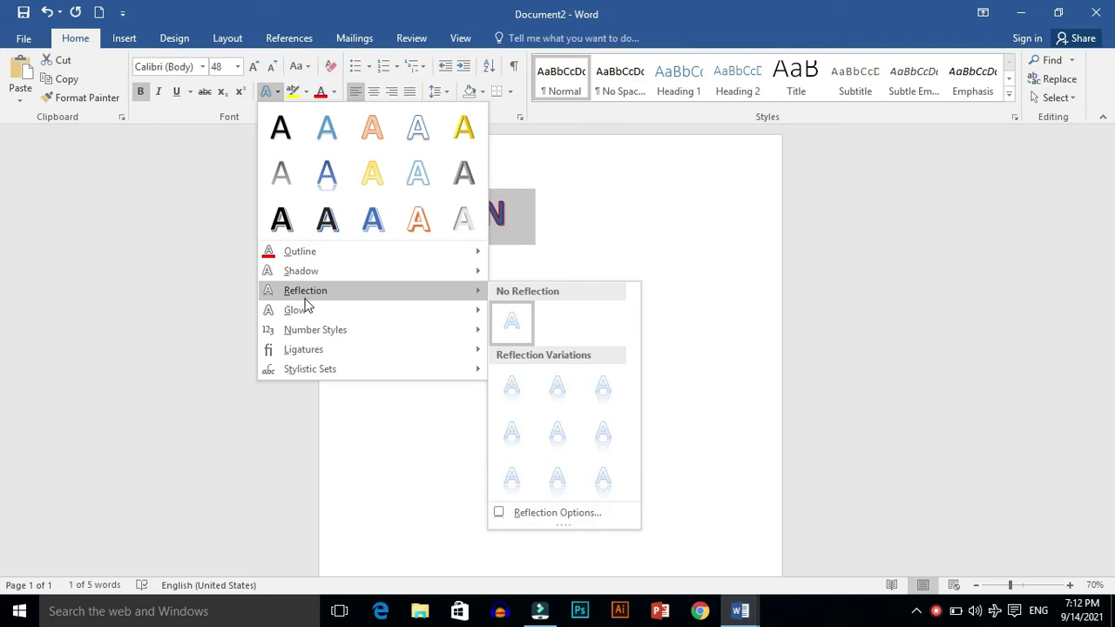
{"action": "left_click", "coordinate": [558, 433]}
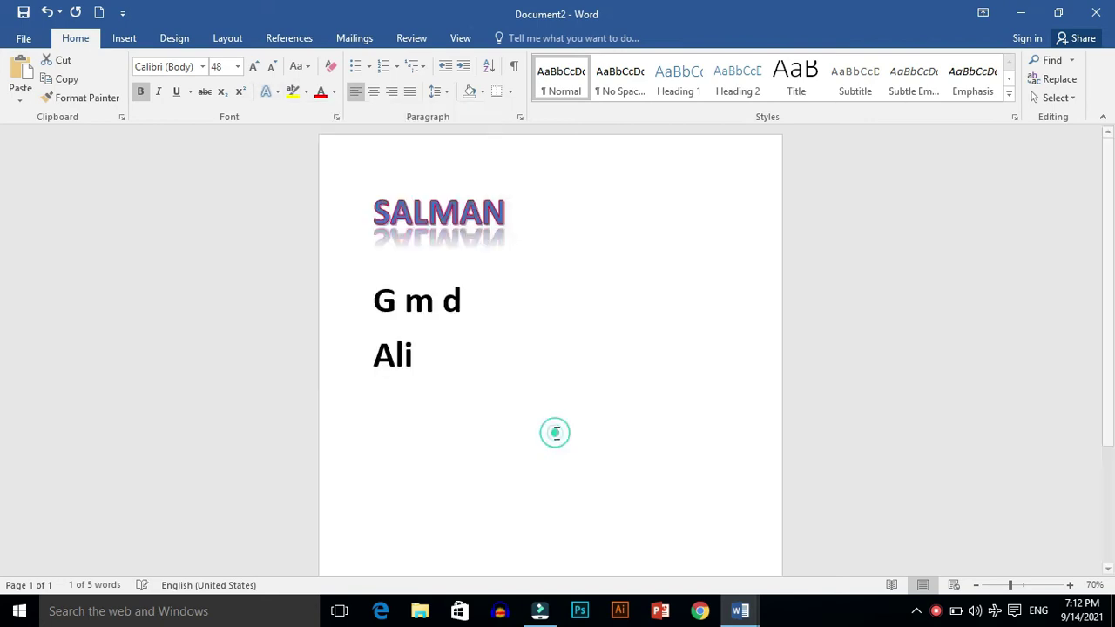
Add a glow variation to the name and deselect to view it.
{"action": "left_click", "coordinate": [272, 92]}
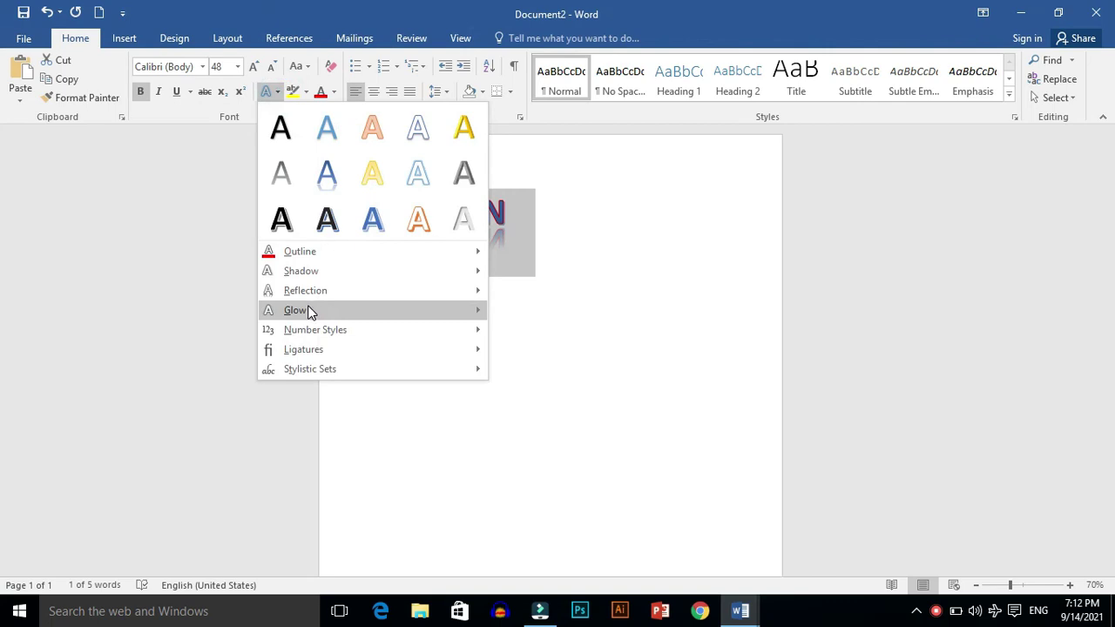
{"action": "mouse_move", "coordinate": [453, 326]}
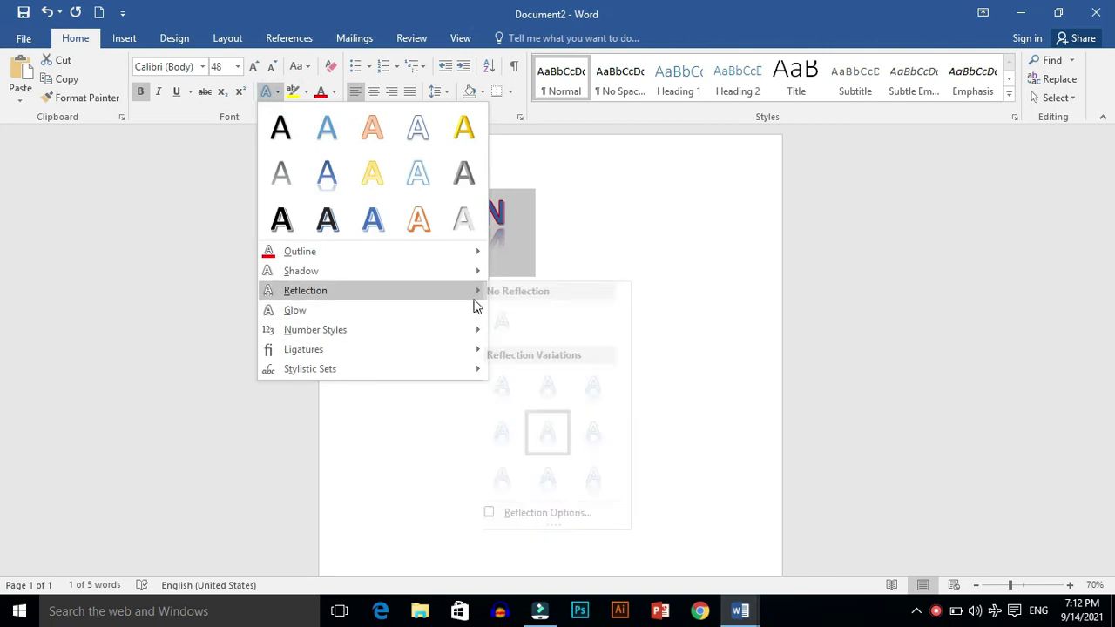
{"action": "mouse_move", "coordinate": [476, 310]}
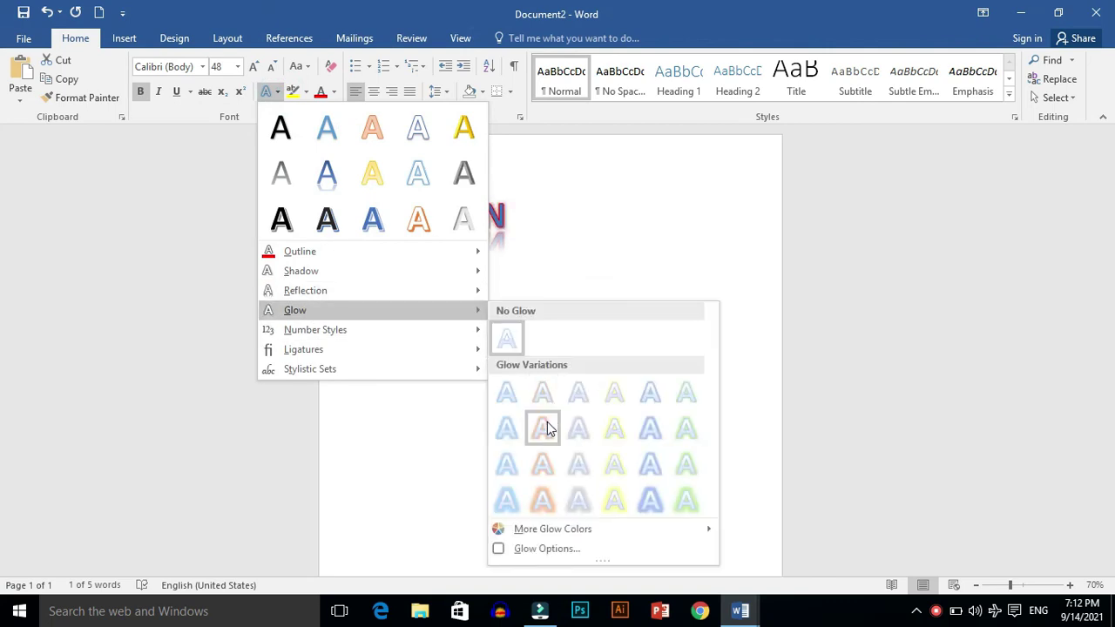
{"action": "left_click", "coordinate": [547, 427]}
{"action": "left_click", "coordinate": [548, 421]}
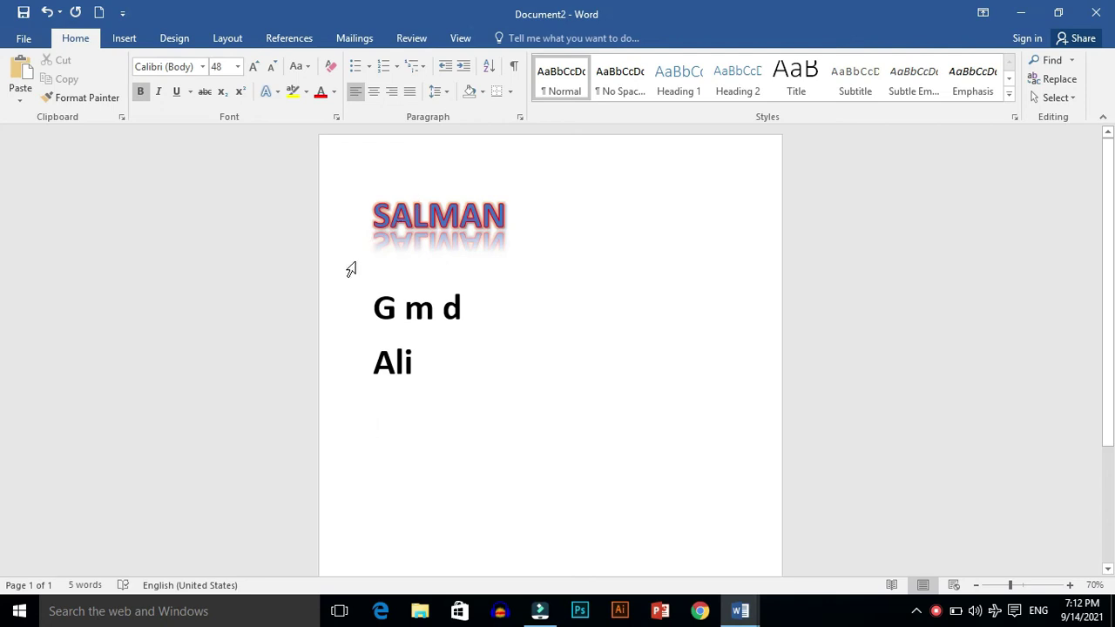
Copy the styled first name's formatting onto the second name with Format Painter.
{"action": "left_click", "coordinate": [378, 287]}
{"action": "left_click_drag", "start_coordinate": [359, 213], "coordinate": [517, 214]}
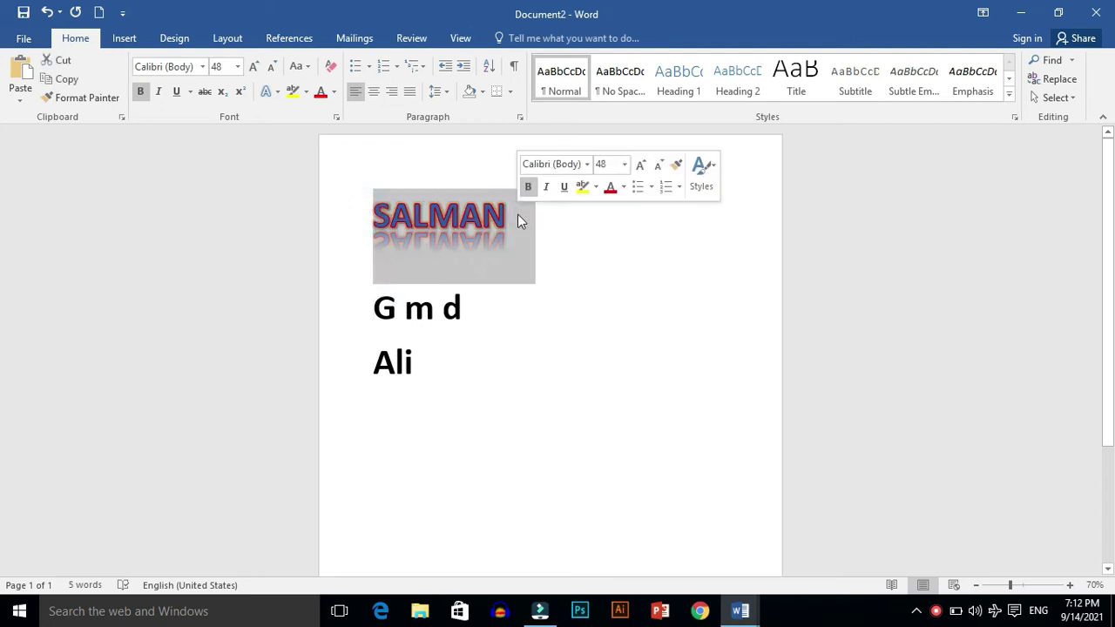
{"action": "left_click", "coordinate": [76, 98]}
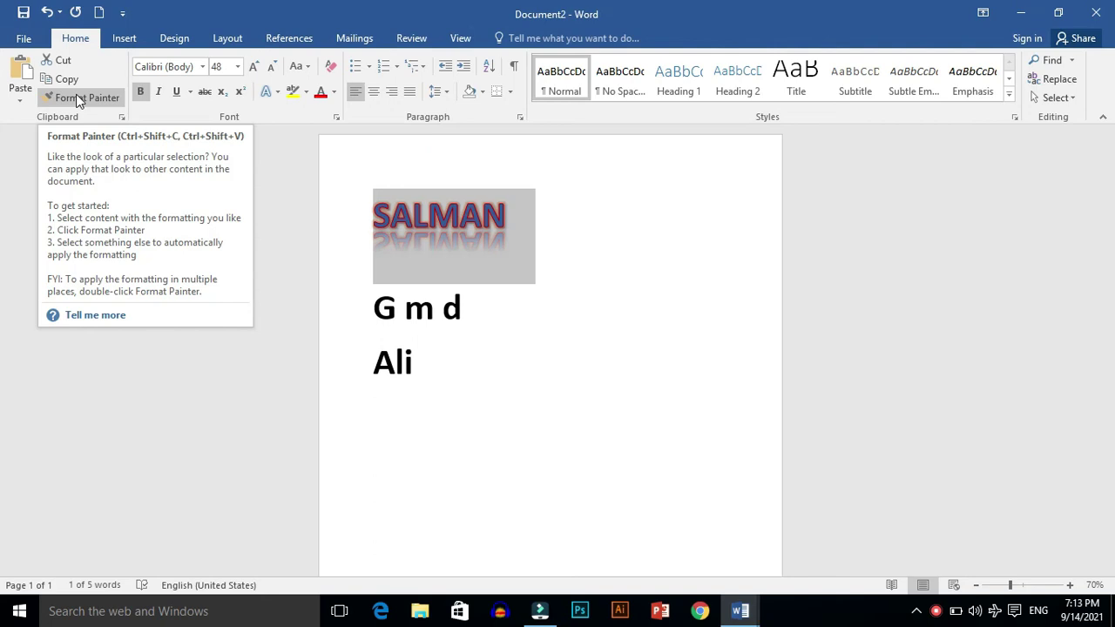
{"action": "left_click", "coordinate": [77, 99]}
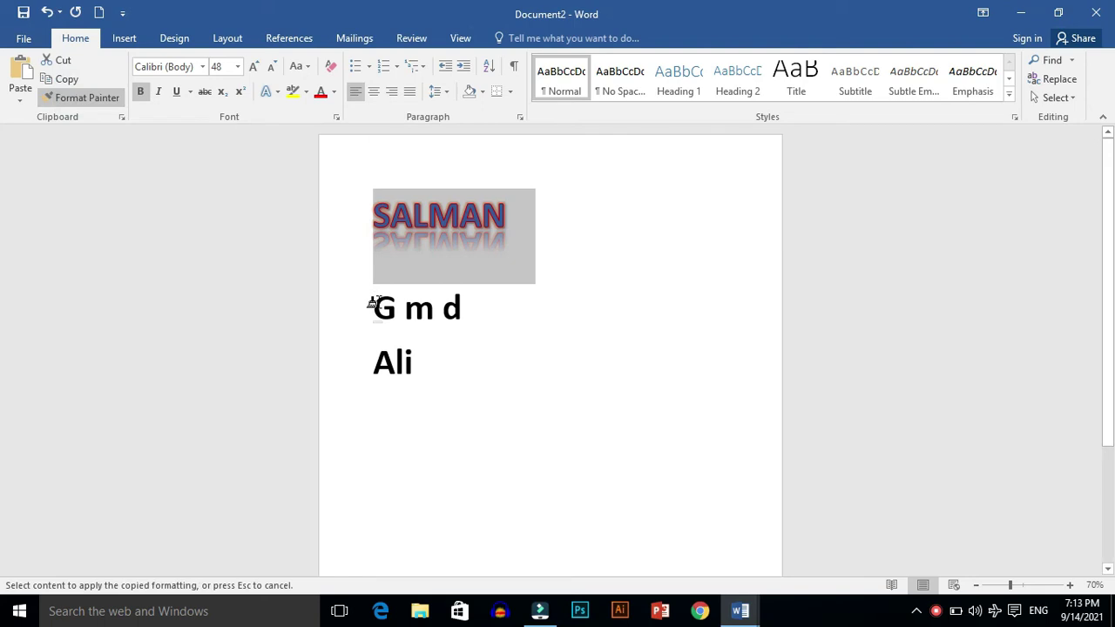
{"action": "left_click_drag", "start_coordinate": [371, 305], "coordinate": [468, 310]}
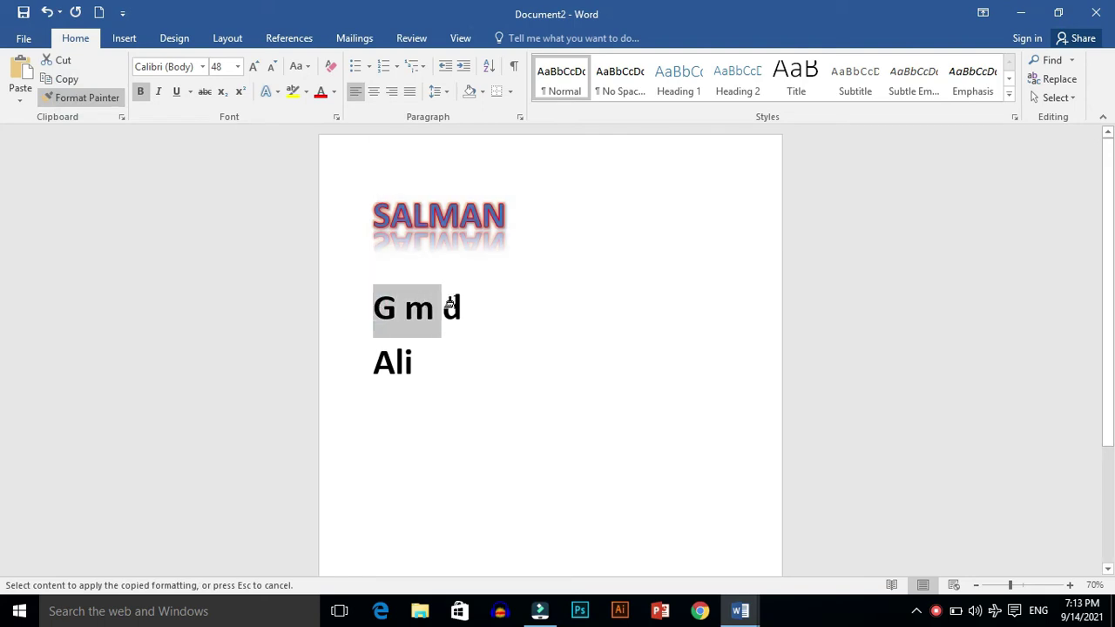
{"action": "left_click", "coordinate": [567, 323]}
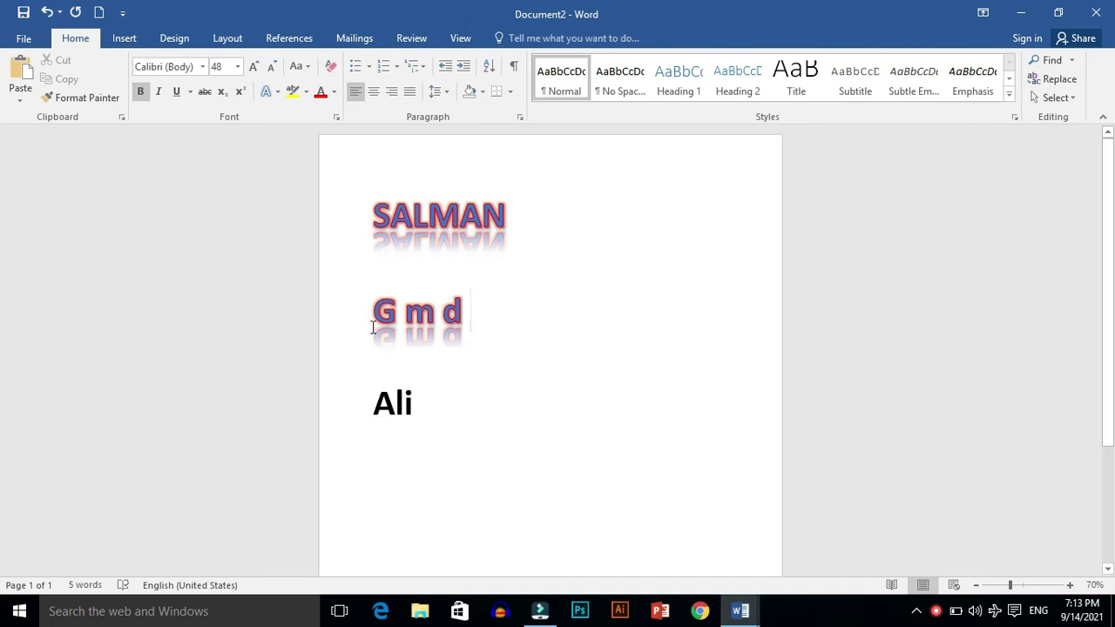
Copy the second name's text effects onto the third name.
{"action": "left_click_drag", "start_coordinate": [370, 320], "coordinate": [478, 321]}
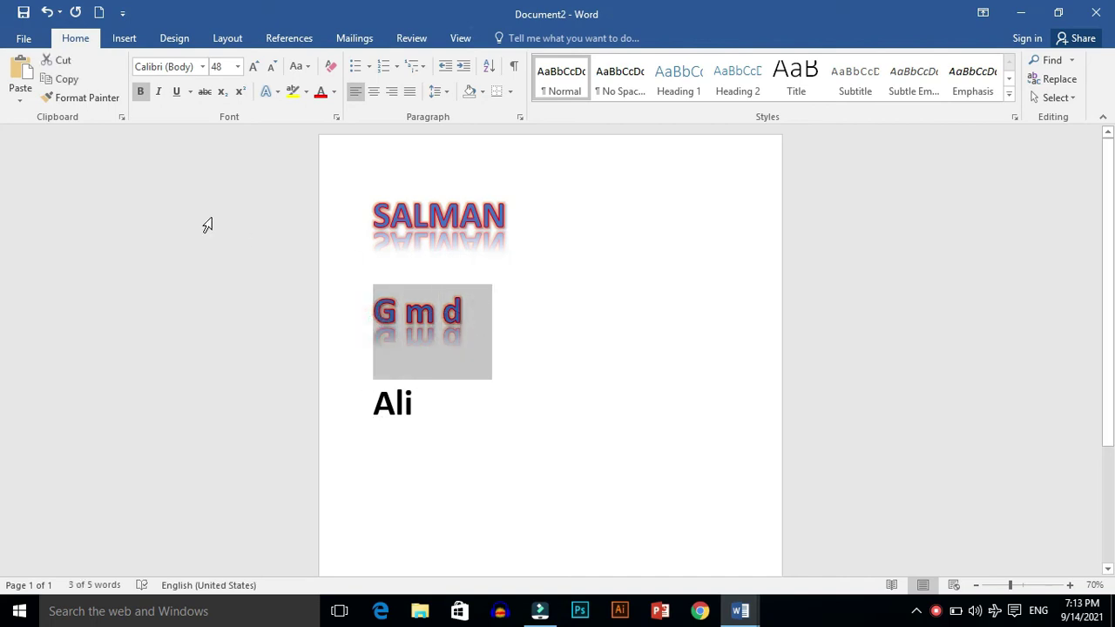
{"action": "left_click", "coordinate": [92, 101]}
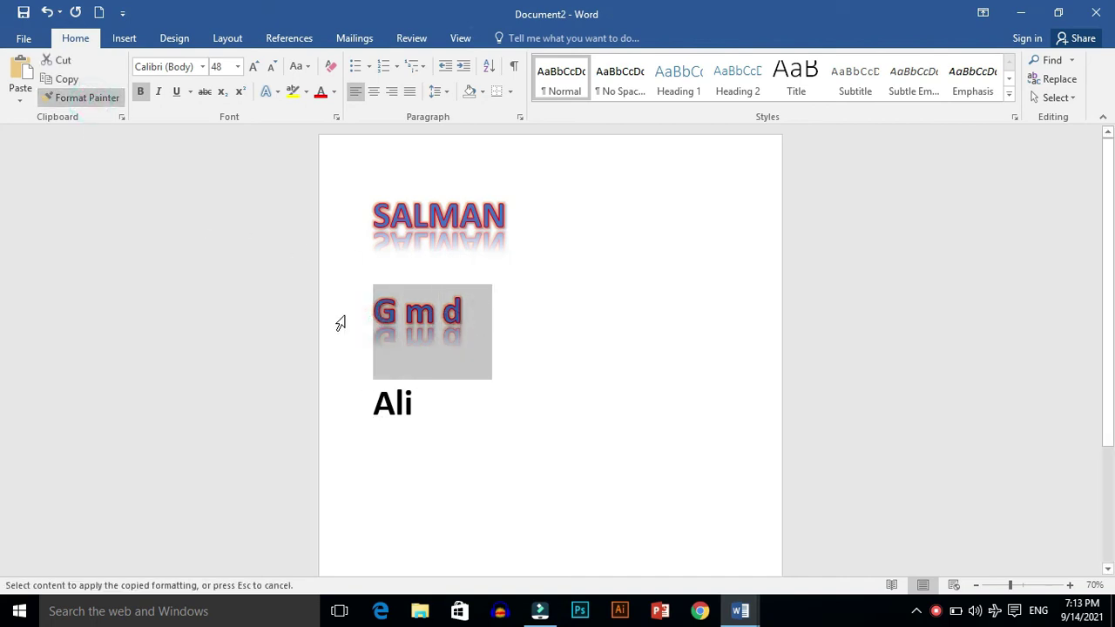
{"action": "left_click_drag", "start_coordinate": [367, 402], "coordinate": [417, 403]}
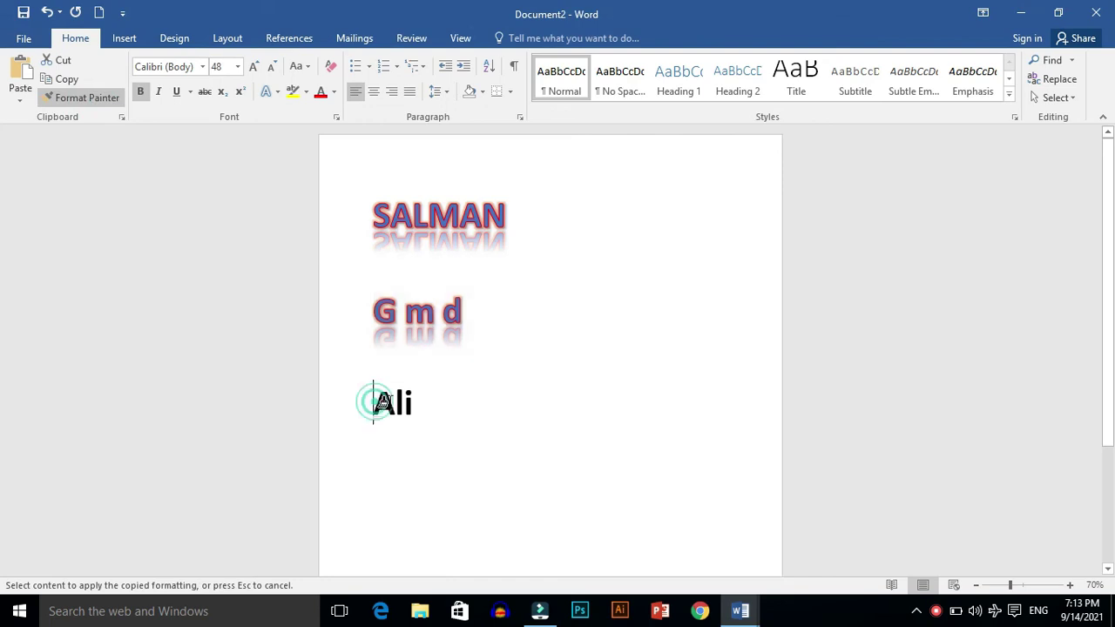
{"action": "left_click", "coordinate": [474, 416]}
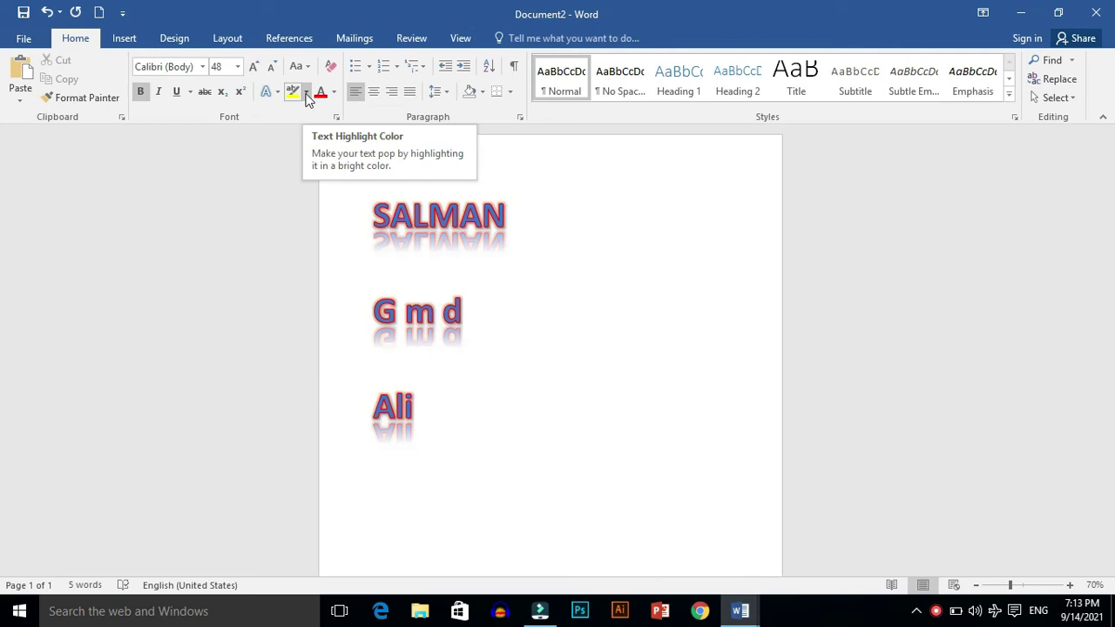
Give the first two name lines a yellow highlight.
{"action": "left_click", "coordinate": [347, 193]}
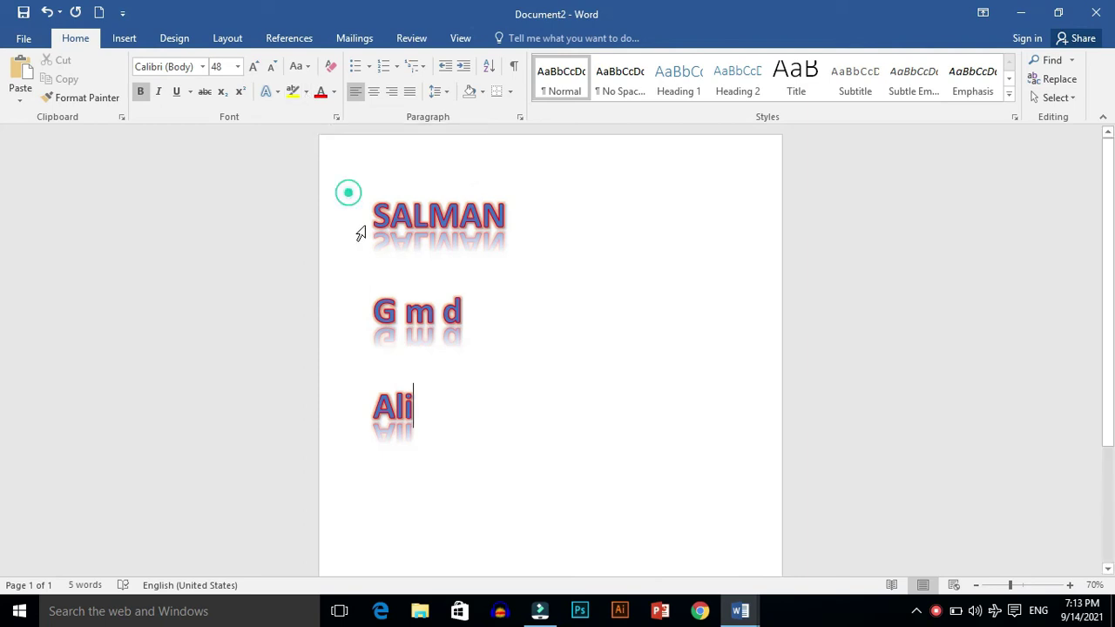
{"action": "left_click_drag", "start_coordinate": [360, 233], "coordinate": [373, 307]}
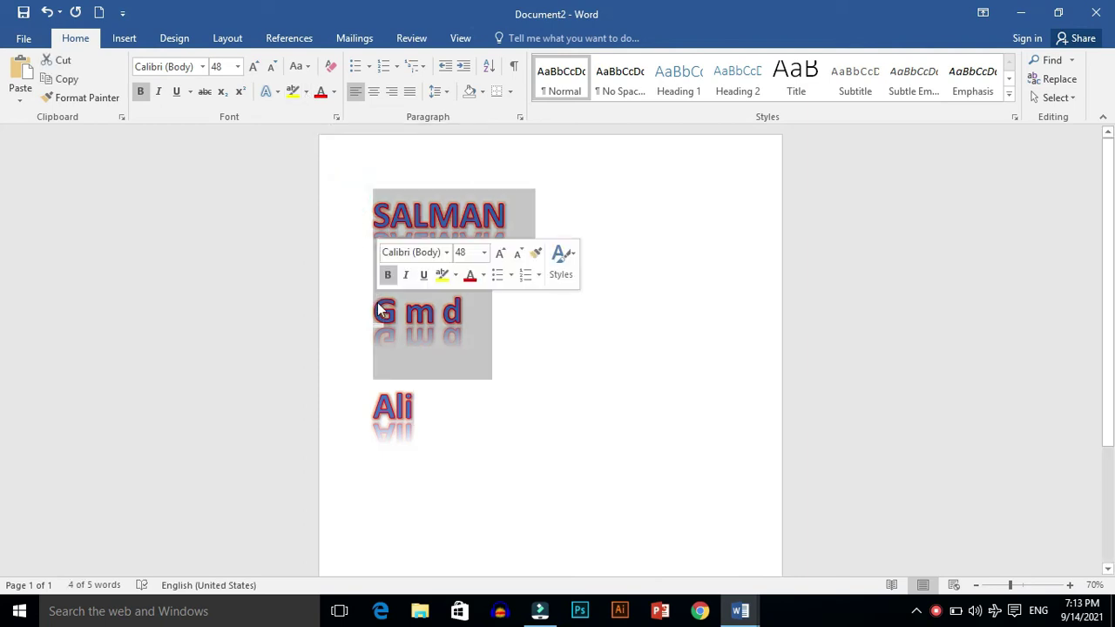
{"action": "left_click", "coordinate": [306, 94]}
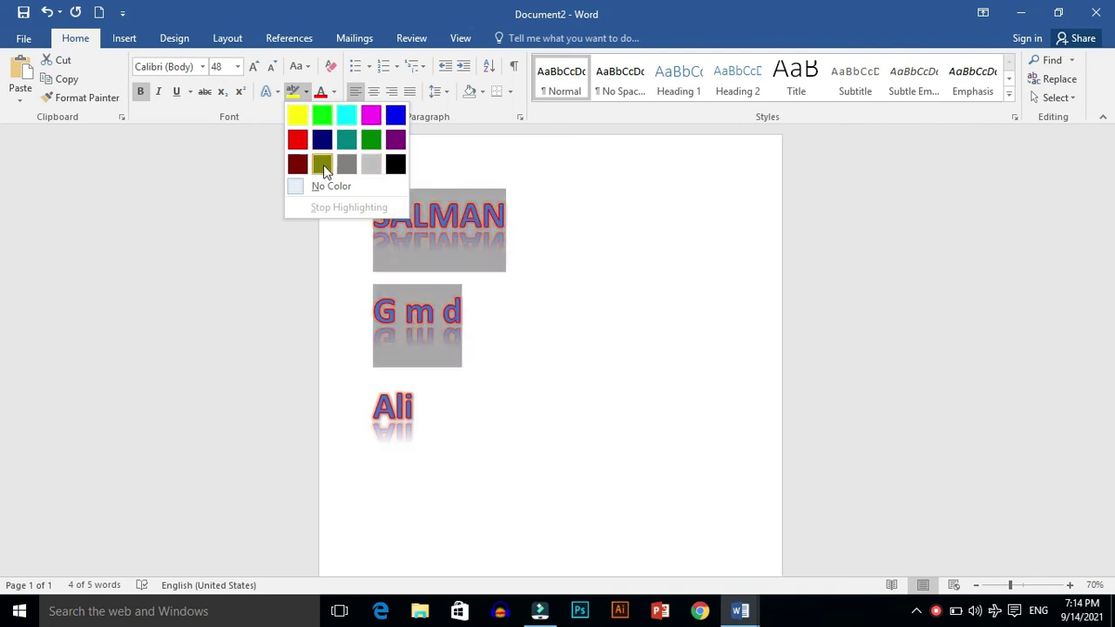
{"action": "left_click", "coordinate": [298, 115]}
{"action": "left_click", "coordinate": [374, 154]}
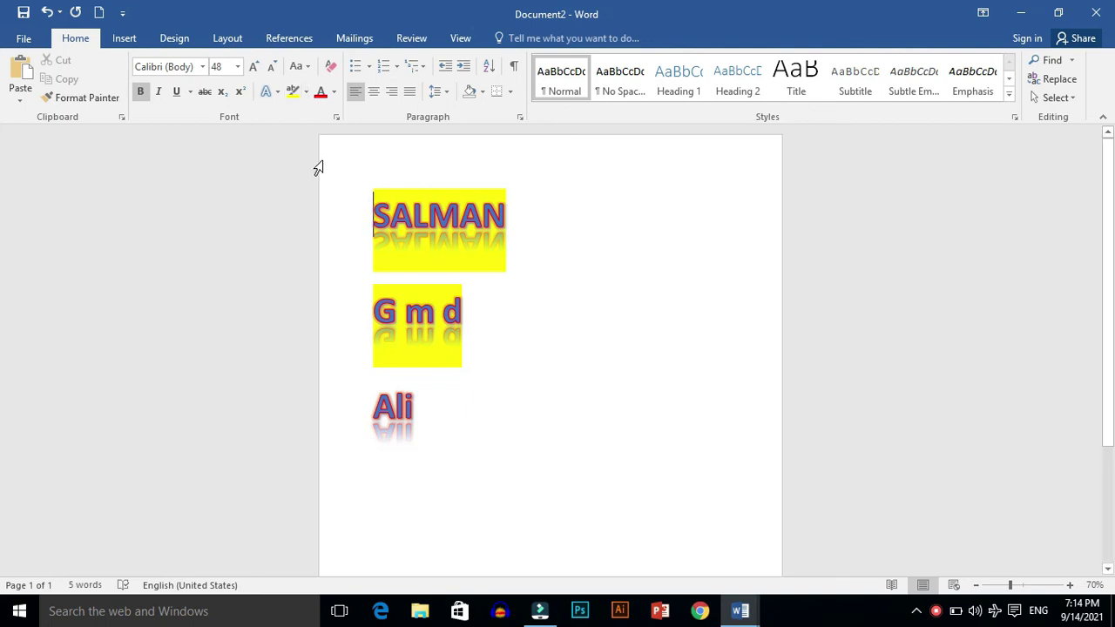
Change the highlight on both name lines from yellow to black.
{"action": "mouse_move", "coordinate": [360, 192]}
{"action": "left_mouse_down"}
{"action": "mouse_move", "coordinate": [434, 344]}
{"action": "mouse_move", "coordinate": [460, 351]}
{"action": "left_mouse_up"}
{"action": "left_click", "coordinate": [331, 297]}
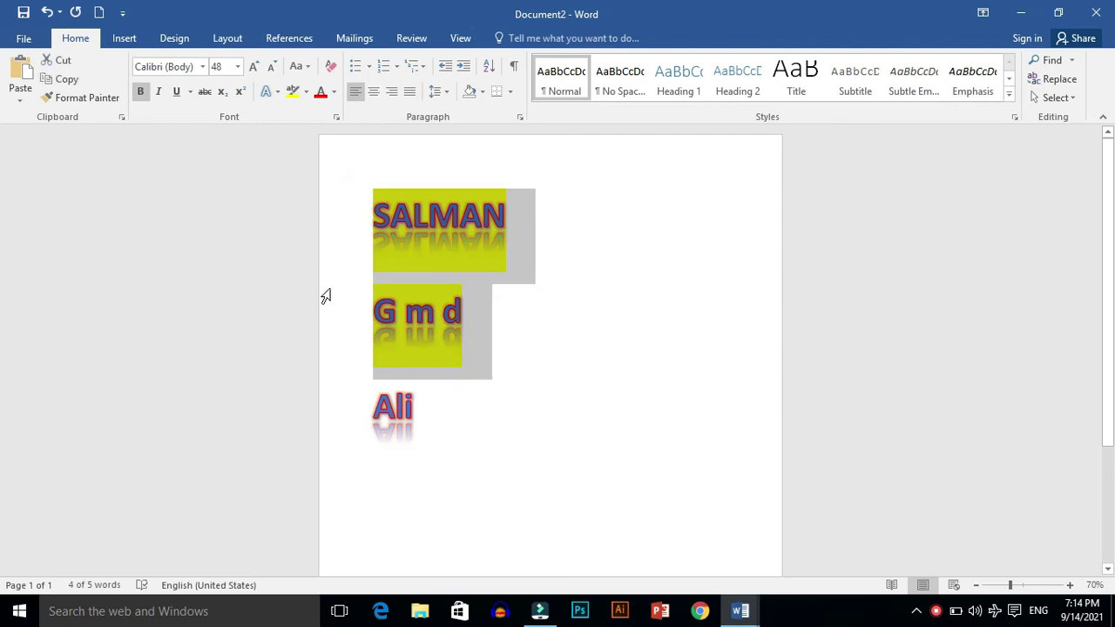
{"action": "left_click", "coordinate": [343, 315]}
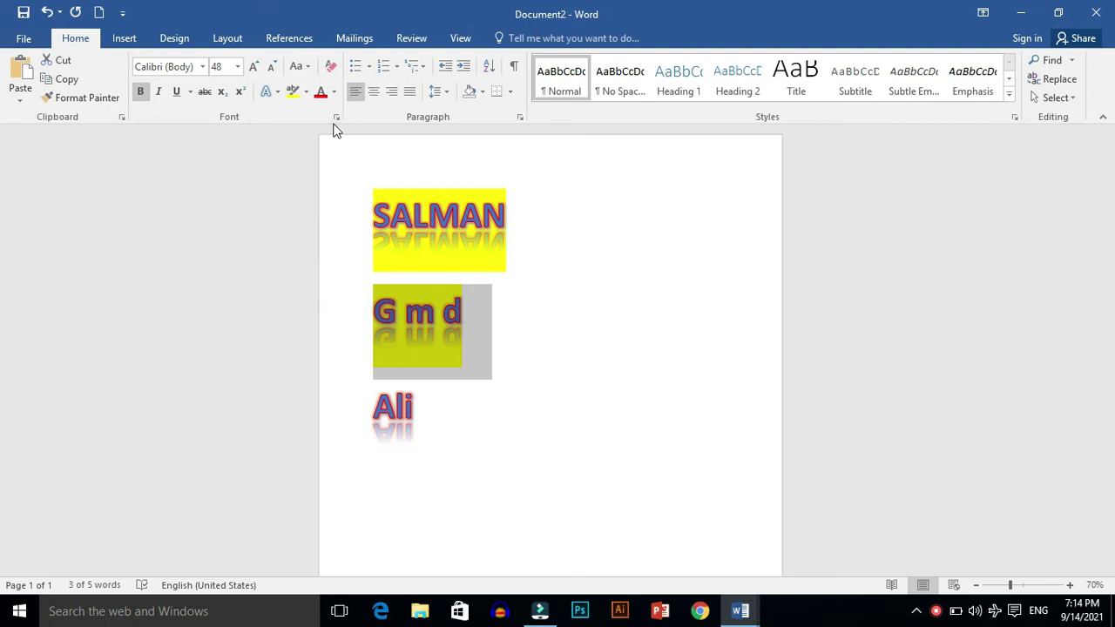
{"action": "mouse_move", "coordinate": [373, 190]}
{"action": "left_mouse_down"}
{"action": "mouse_move", "coordinate": [418, 330]}
{"action": "mouse_move", "coordinate": [475, 331]}
{"action": "left_mouse_up"}
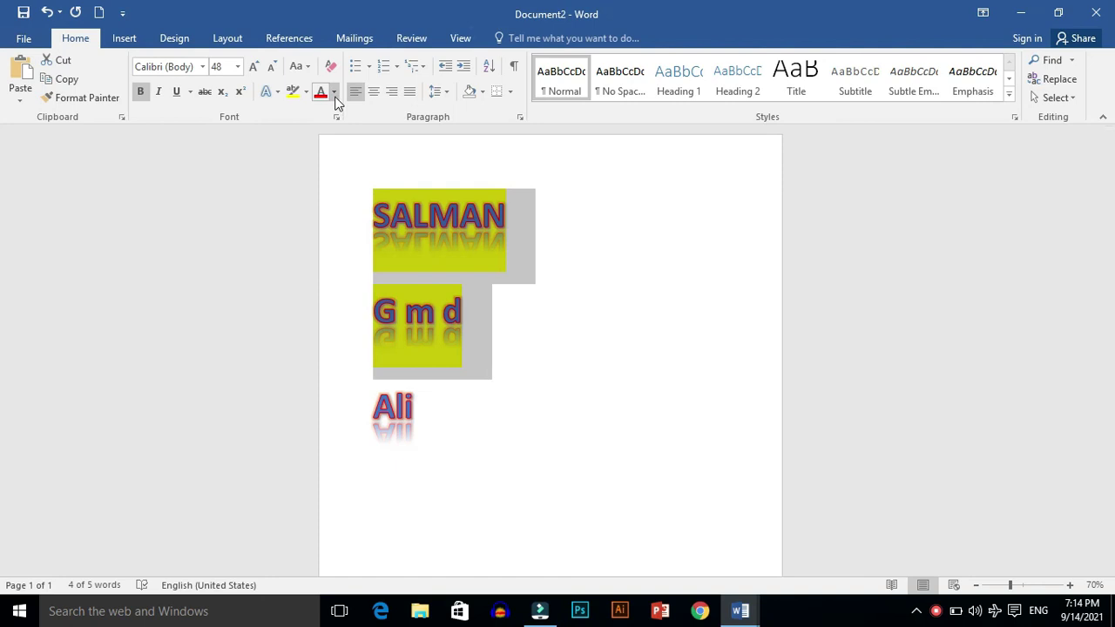
{"action": "left_click", "coordinate": [306, 93]}
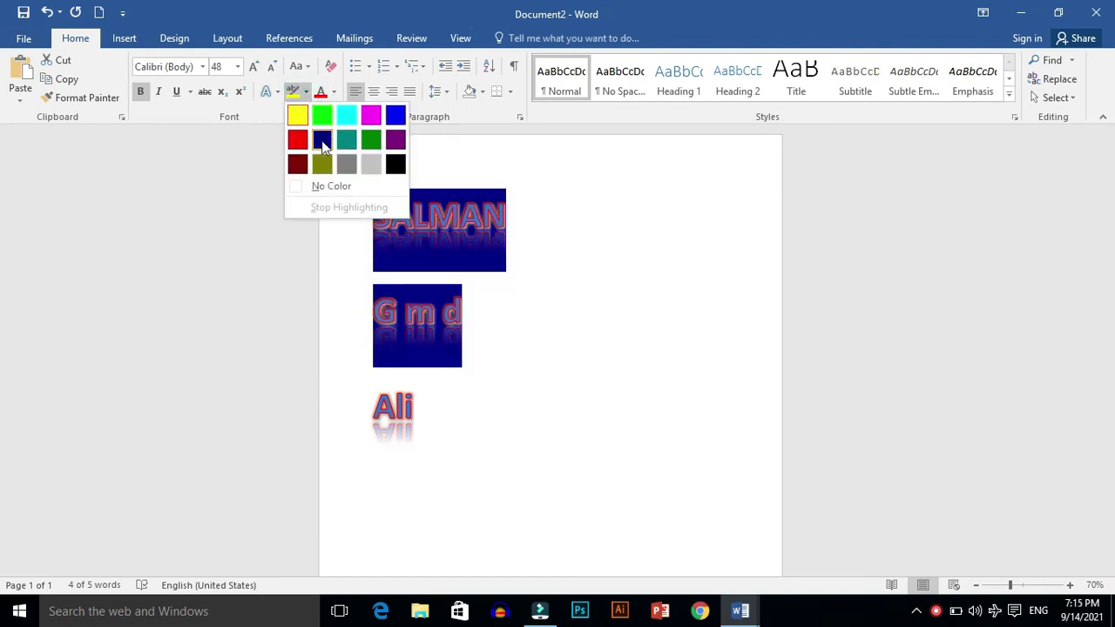
{"action": "left_click", "coordinate": [396, 163]}
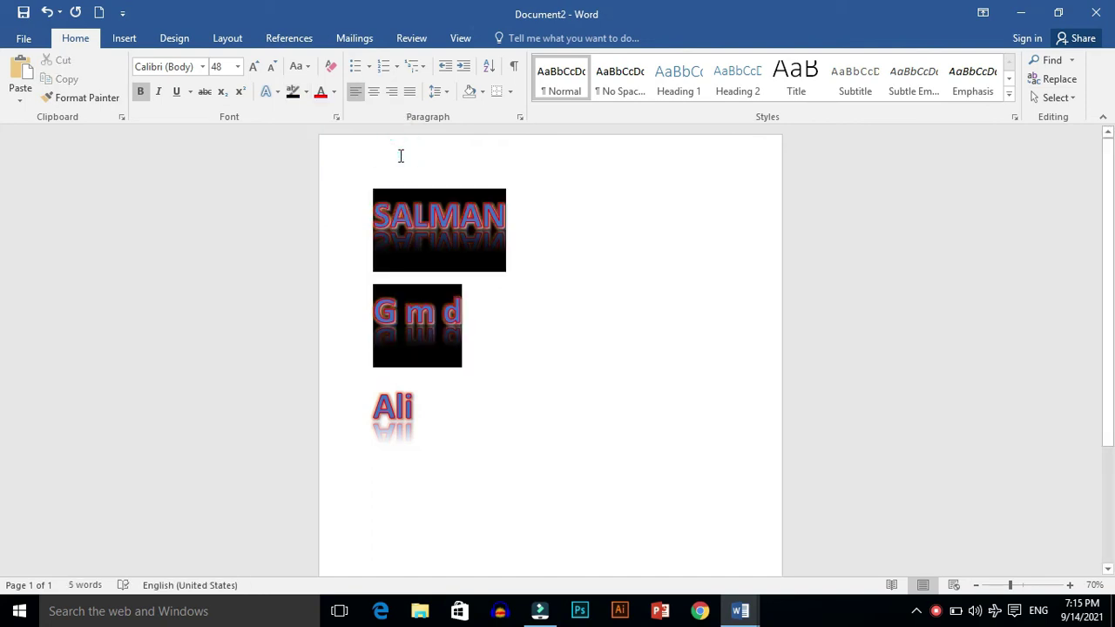
{"action": "left_click", "coordinate": [373, 169]}
{"action": "left_click_drag", "start_coordinate": [373, 169], "coordinate": [399, 249]}
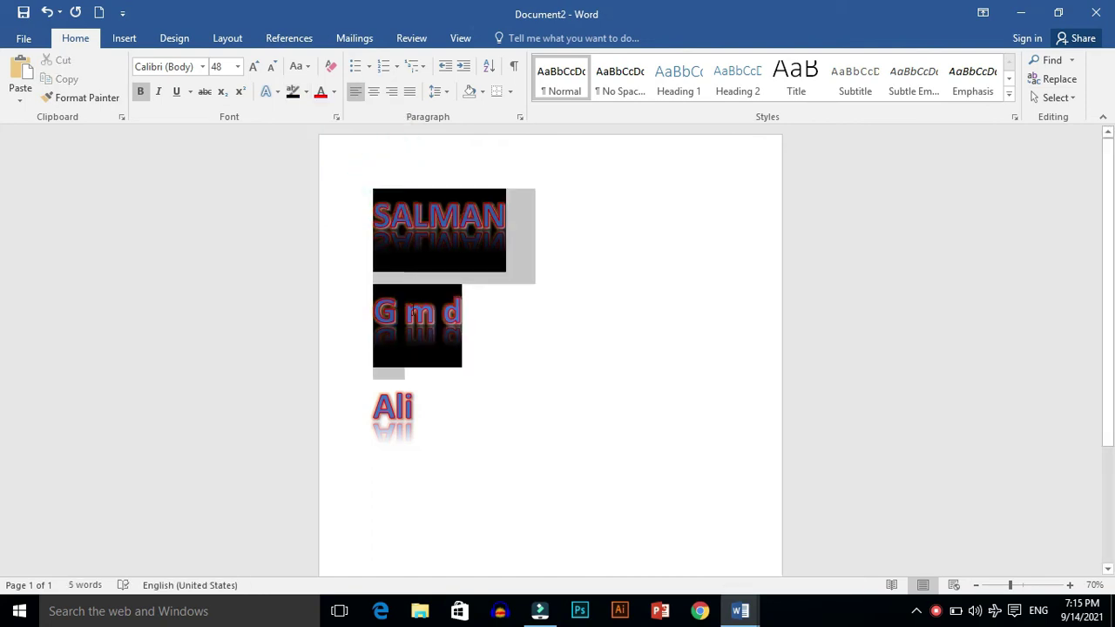
Zoom the page view in to 100%.
{"action": "left_click", "coordinate": [336, 91]}
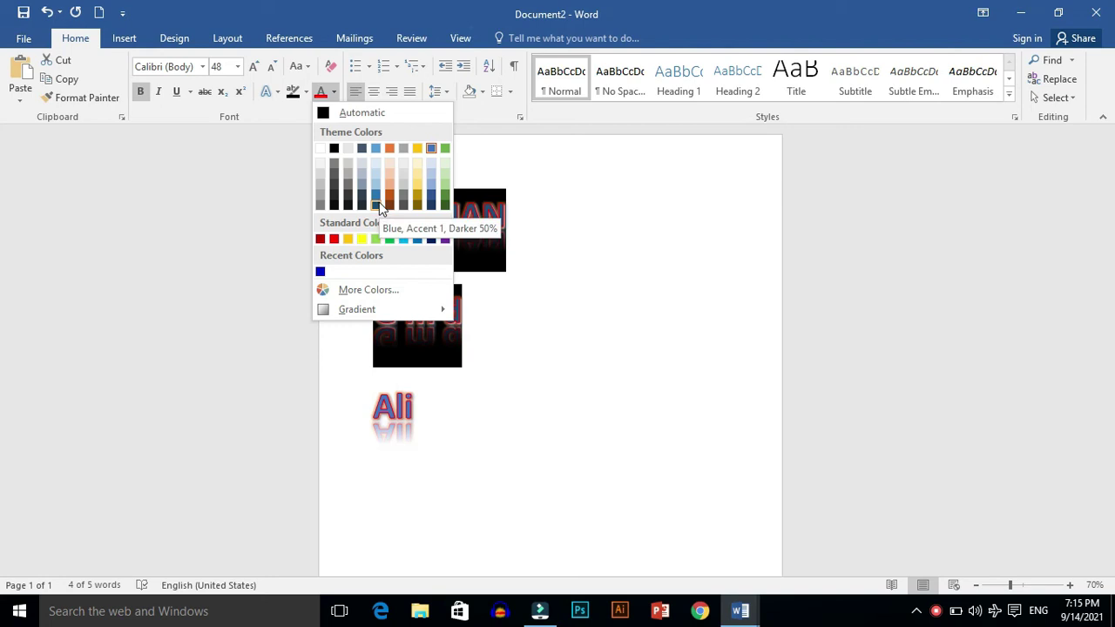
{"action": "left_click", "coordinate": [1069, 585]}
{"action": "left_click", "coordinate": [1070, 586]}
{"action": "left_click", "coordinate": [1070, 585]}
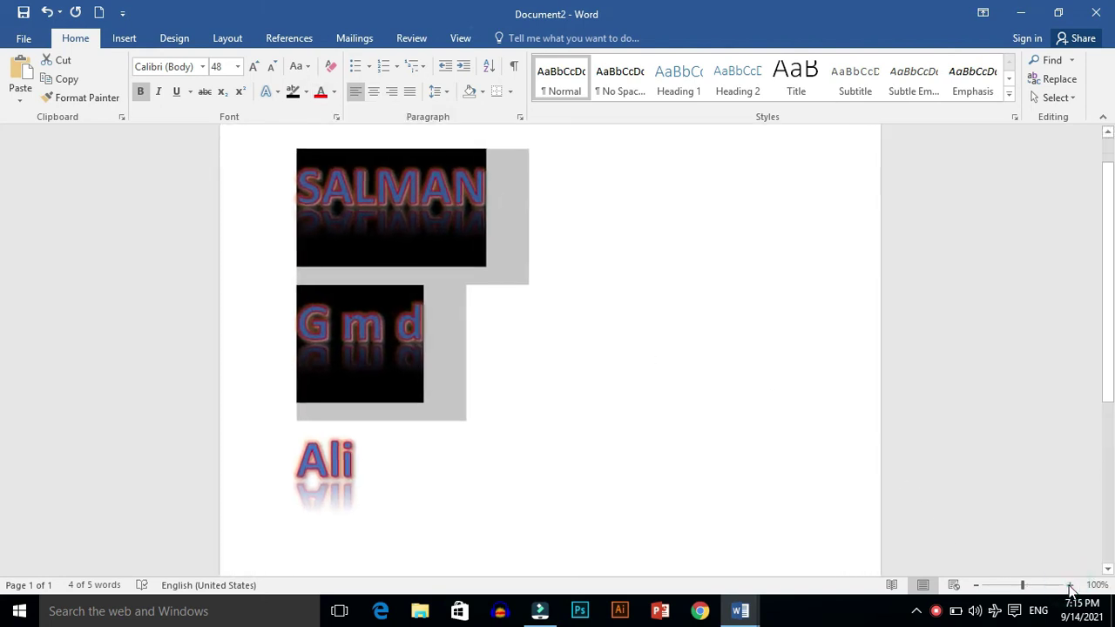
Colour the SALMAN and G m d text orange from Standard Colors.
{"action": "left_click", "coordinate": [333, 92]}
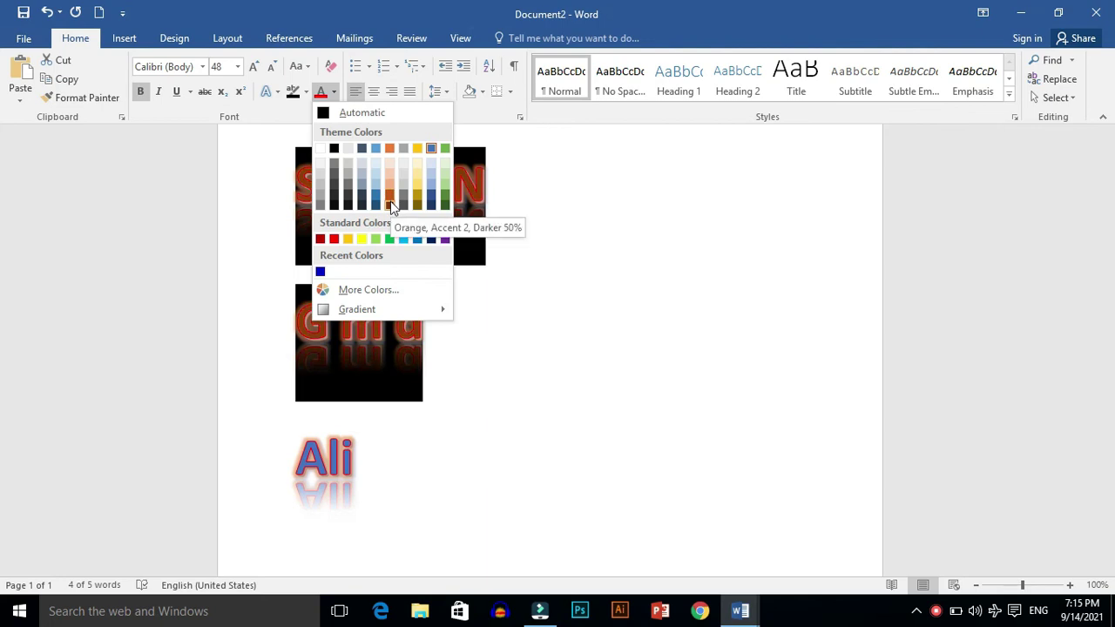
{"action": "left_click", "coordinate": [347, 240]}
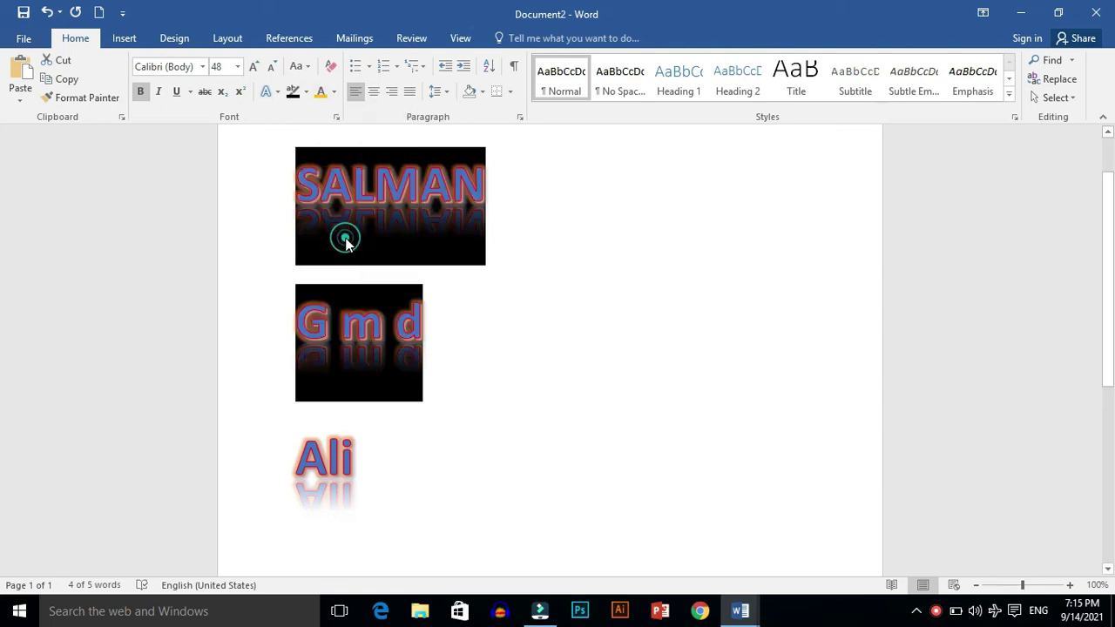
{"action": "left_click", "coordinate": [549, 298]}
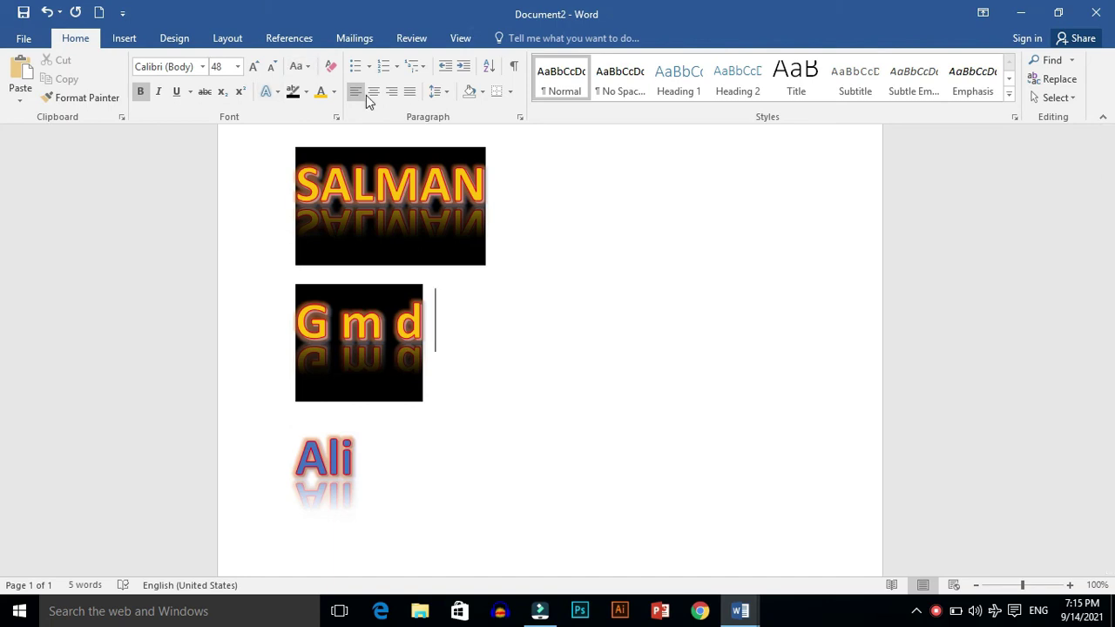
{"action": "left_click", "coordinate": [334, 92]}
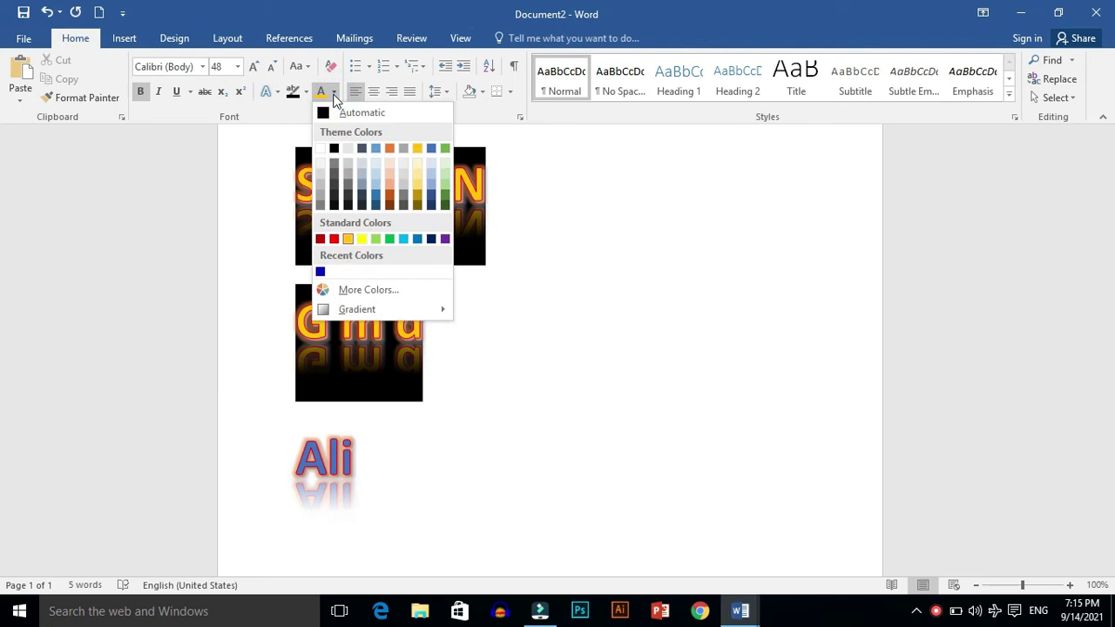
{"action": "left_click", "coordinate": [334, 94]}
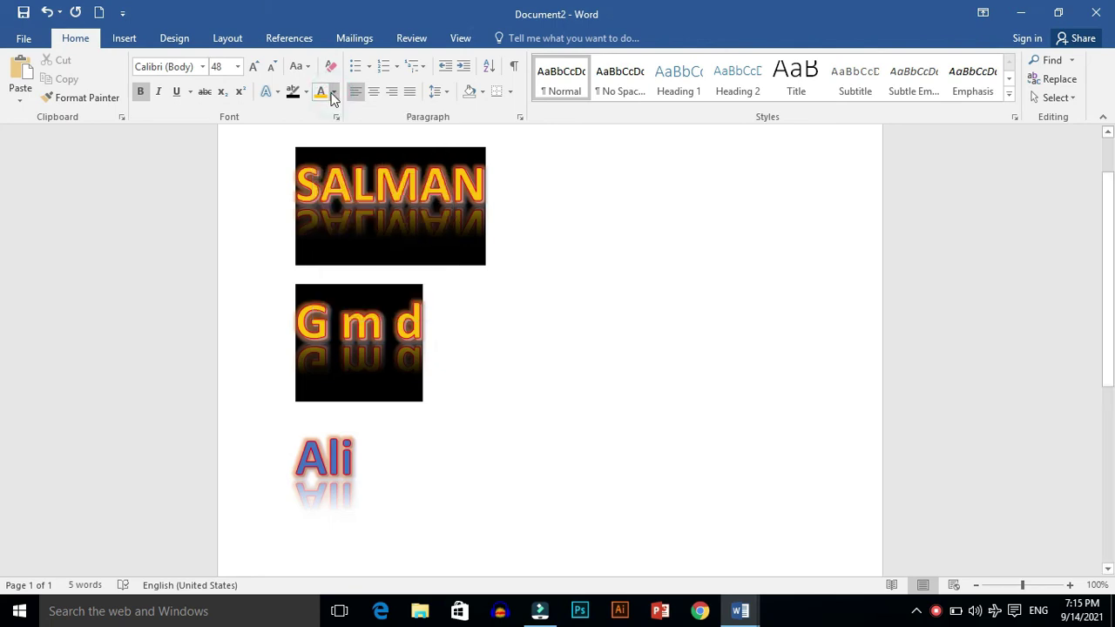
{"action": "left_click", "coordinate": [333, 94]}
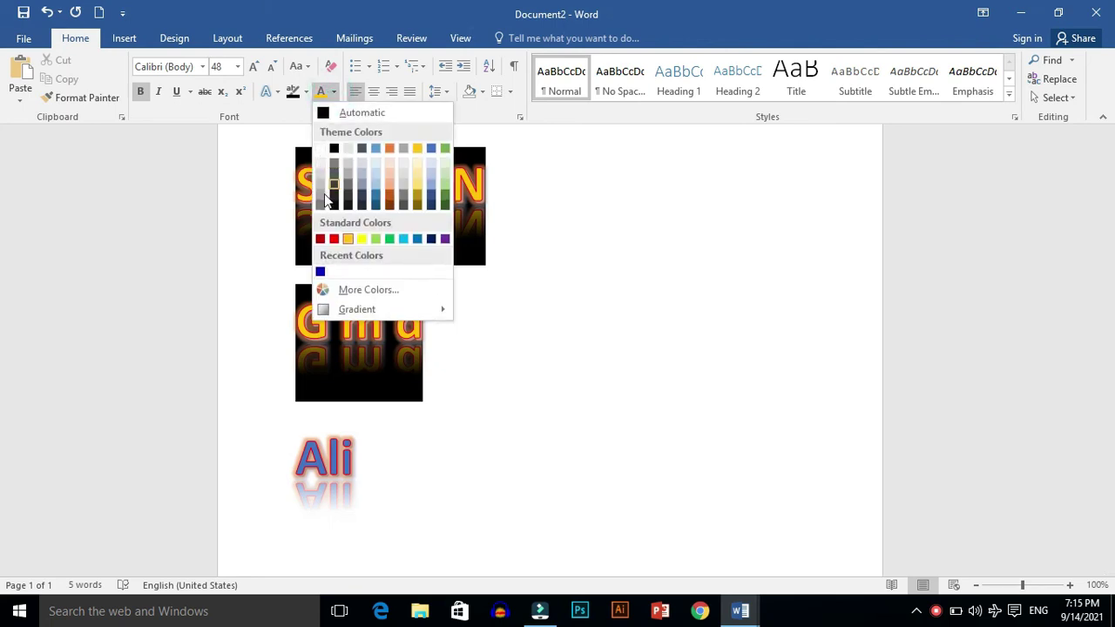
{"action": "left_click", "coordinate": [515, 253]}
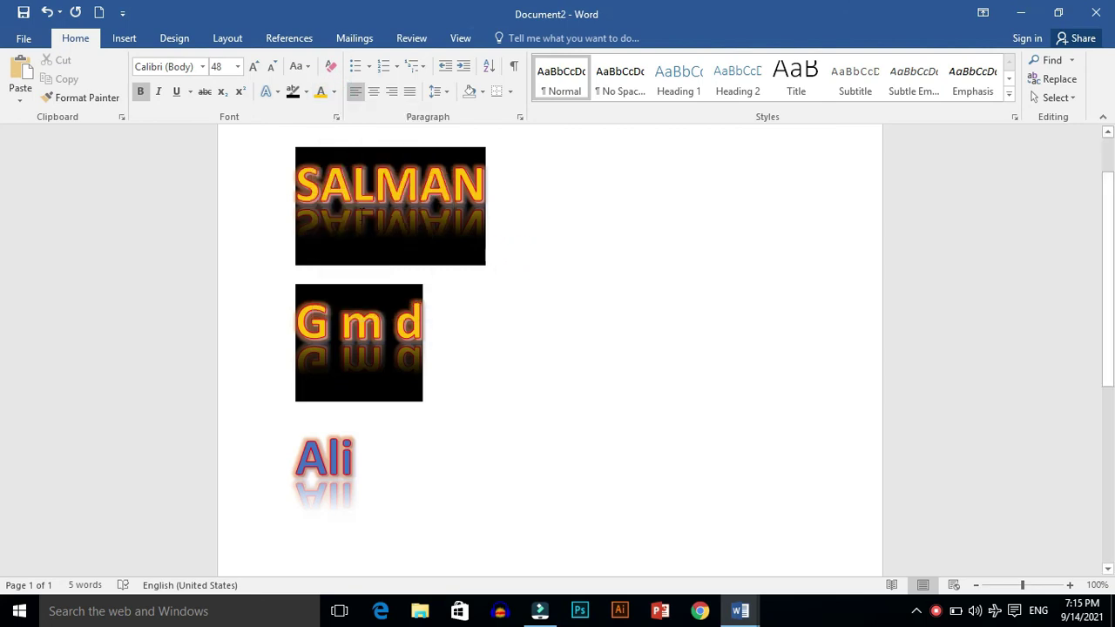
Apply a Dark Variations gold gradient fill to the SALMAN and G m d text.
{"action": "left_click_drag", "start_coordinate": [294, 154], "coordinate": [462, 412]}
{"action": "left_click", "coordinate": [333, 91]}
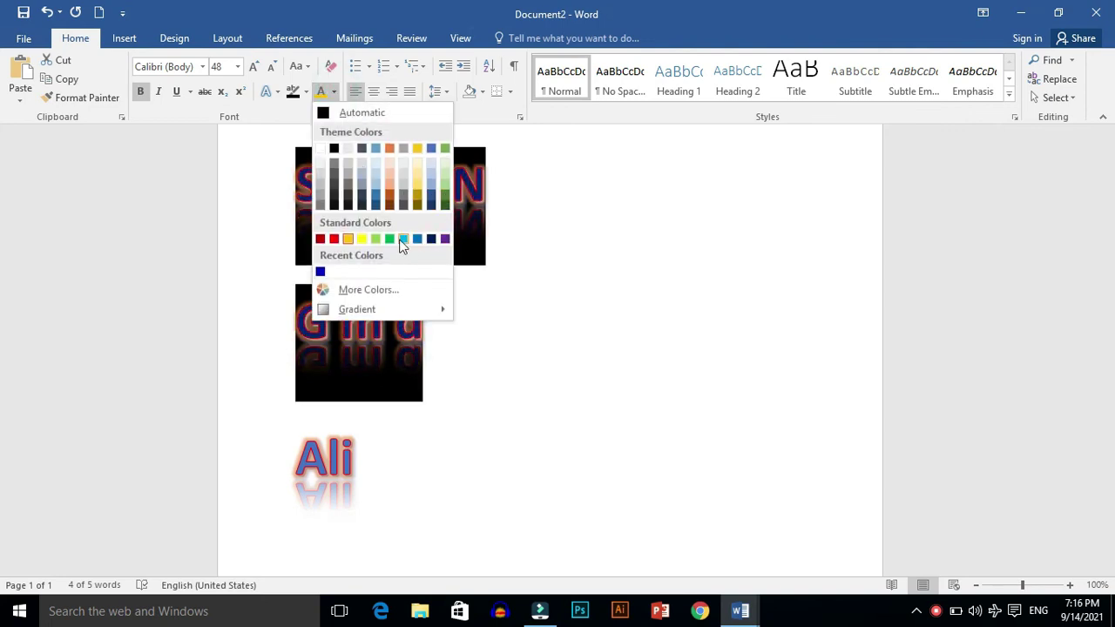
{"action": "mouse_move", "coordinate": [368, 310]}
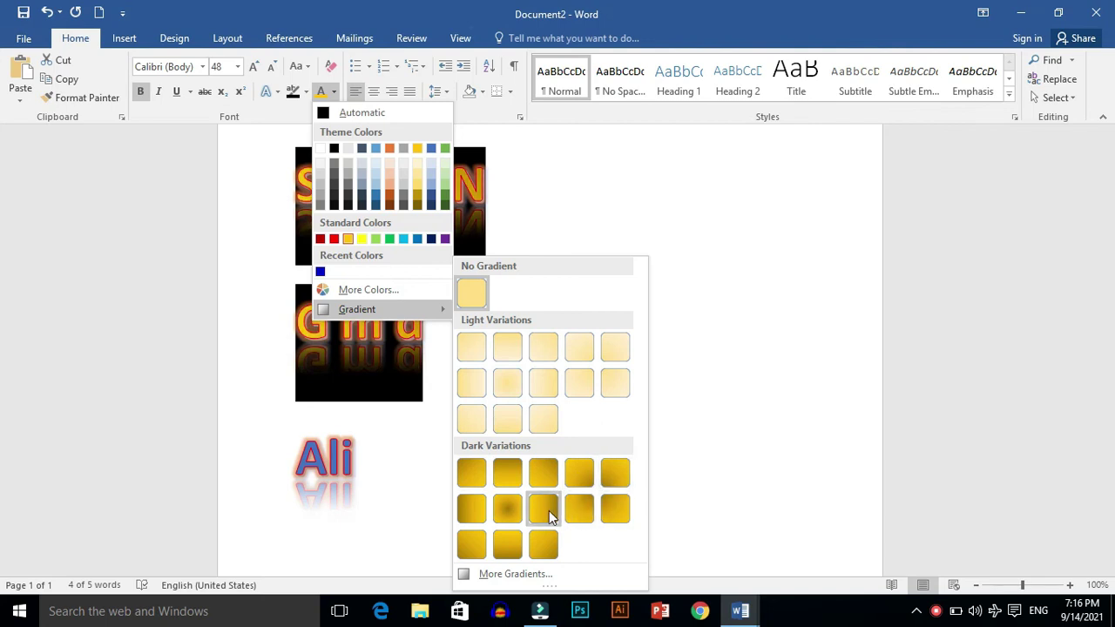
{"action": "left_click", "coordinate": [603, 473]}
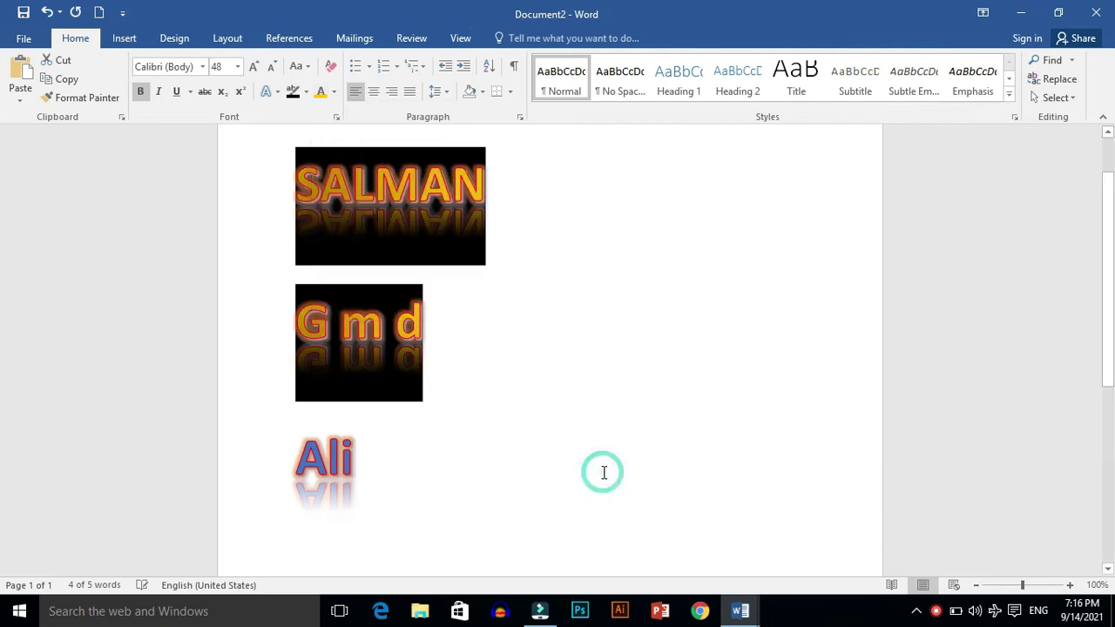
{"action": "left_click", "coordinate": [521, 377]}
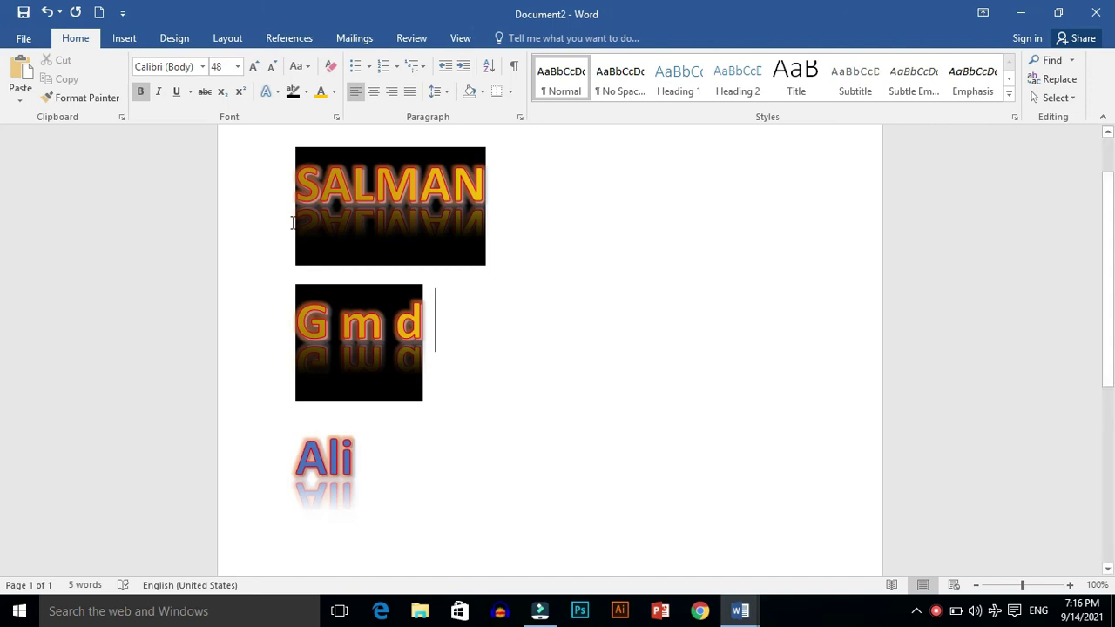
Format-paint the black highlight and gold gradient from SALMAN and G m d onto Ali.
{"action": "left_click", "coordinate": [270, 165]}
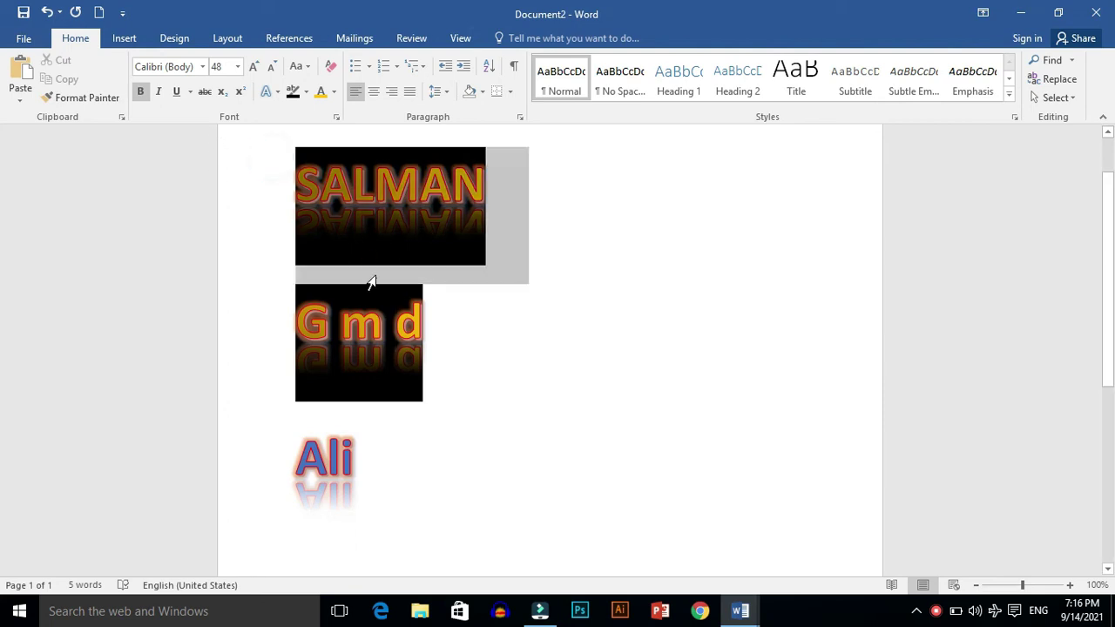
{"action": "left_click_drag", "start_coordinate": [370, 282], "coordinate": [432, 384]}
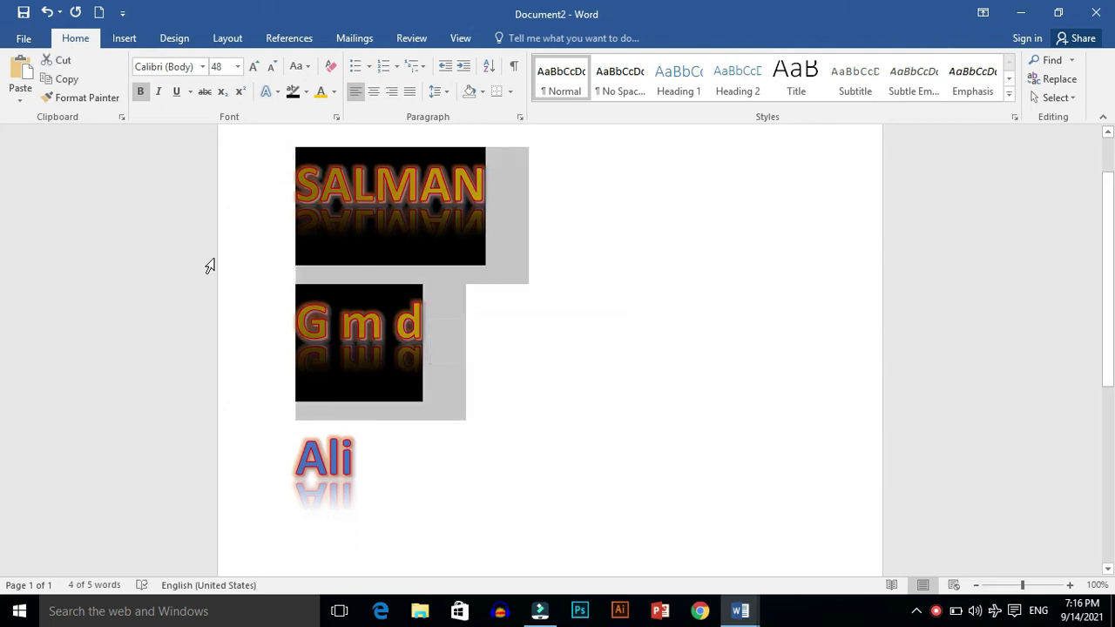
{"action": "left_click", "coordinate": [76, 99]}
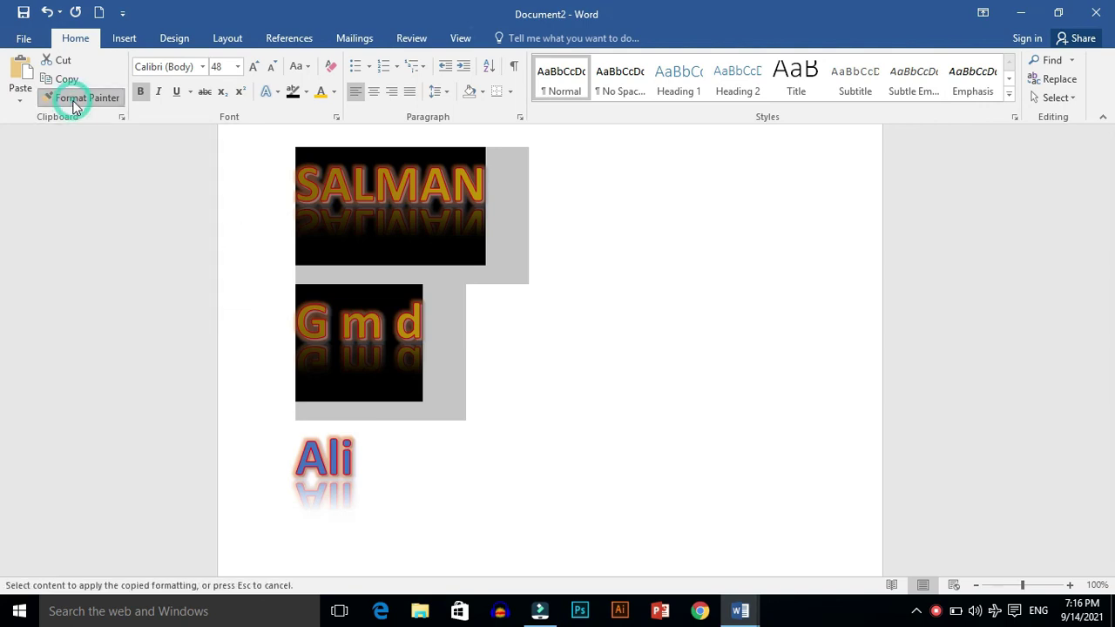
{"action": "scroll", "coordinate": [125, 181], "scroll_direction": "up", "scroll_amount": 2}
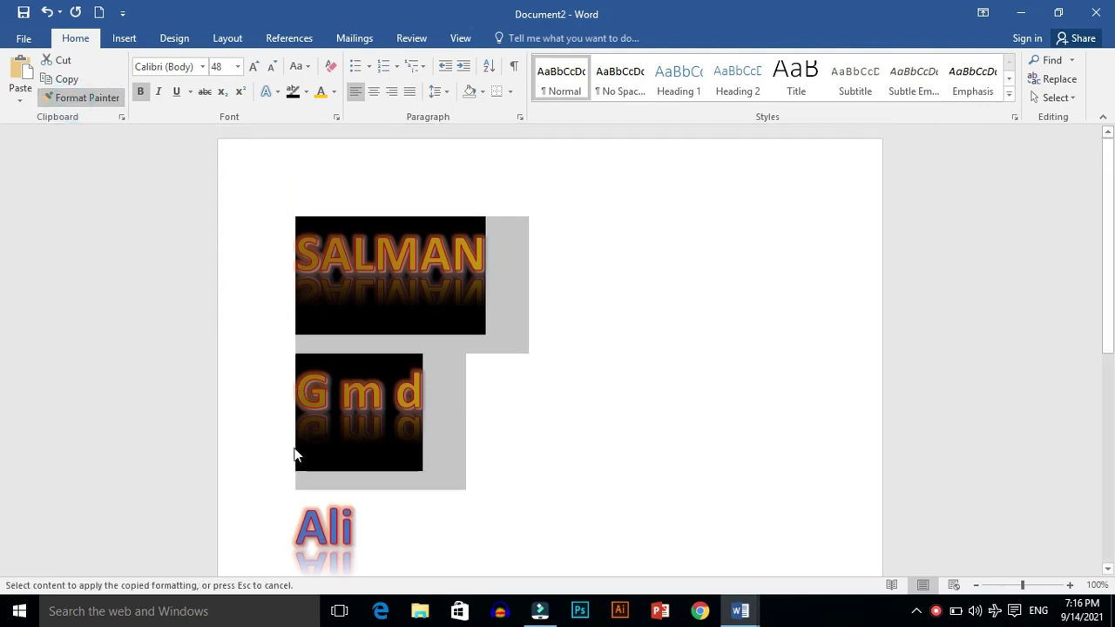
{"action": "left_click_drag", "start_coordinate": [292, 530], "coordinate": [366, 540]}
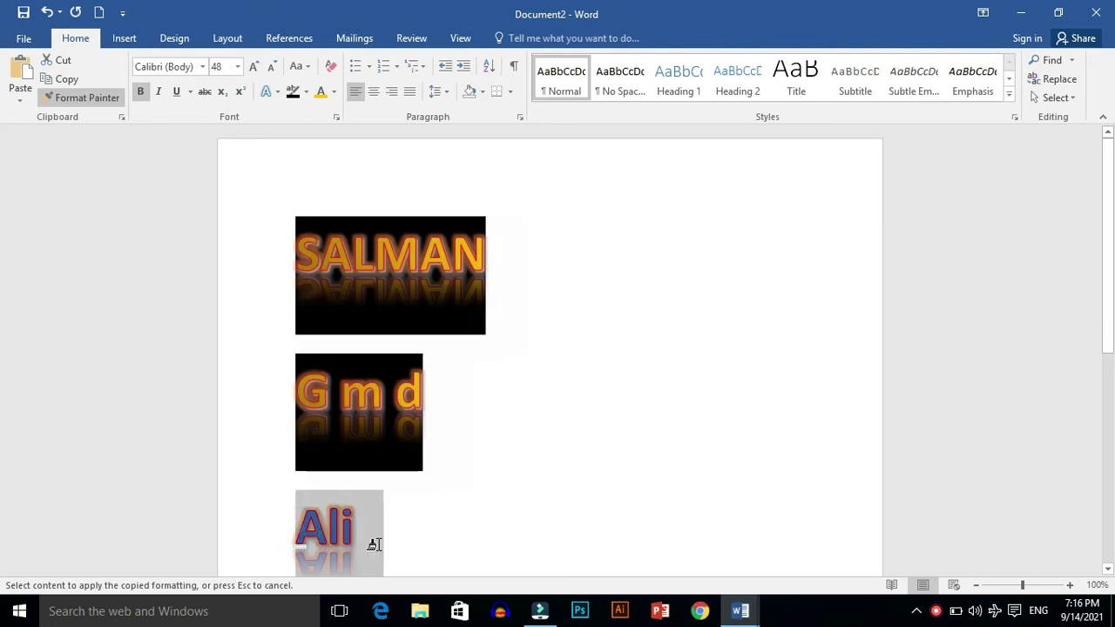
Deselect Ali and bring the caret back up to the SALMAN line.
{"action": "left_click", "coordinate": [600, 395]}
{"action": "key", "text": "Down"}
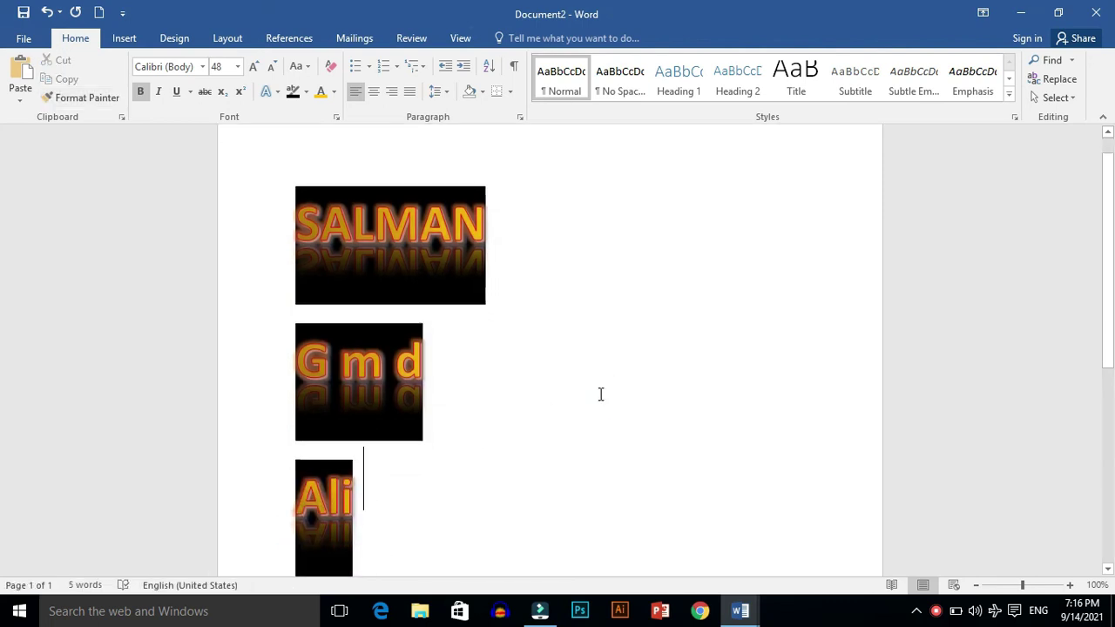
{"action": "key", "text": "Down"}
{"action": "key", "text": "Up"}
{"action": "key", "text": "Up"}
{"action": "key", "text": "Up"}
{"action": "key", "text": "Up"}
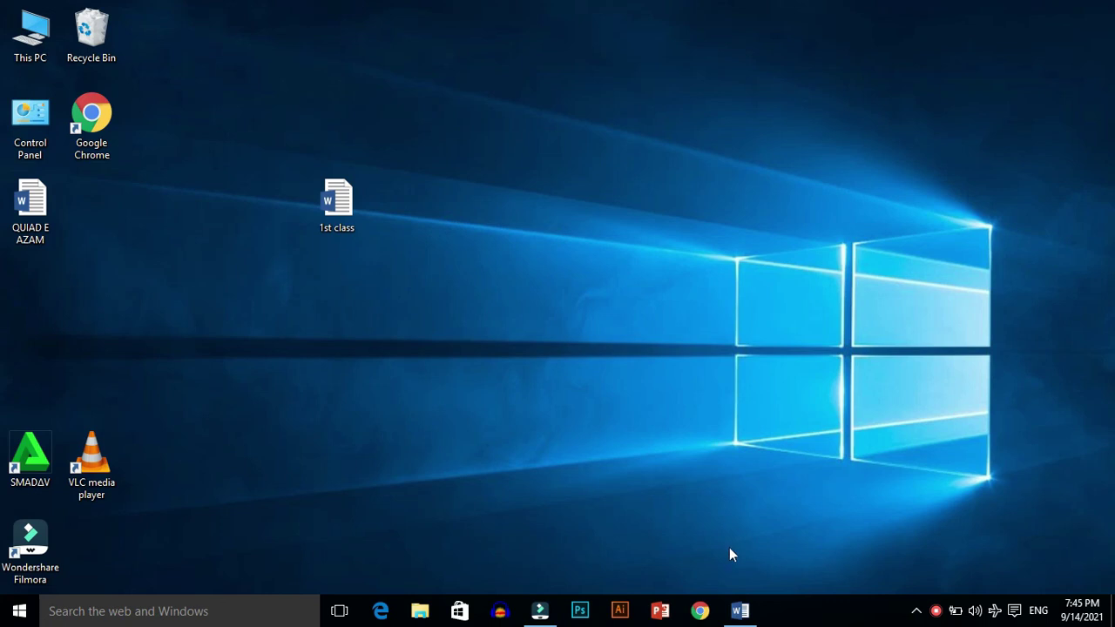
Restore Document3 and scroll to the top of the bold Ctrl shortcut list.
{"action": "left_click", "coordinate": [739, 610]}
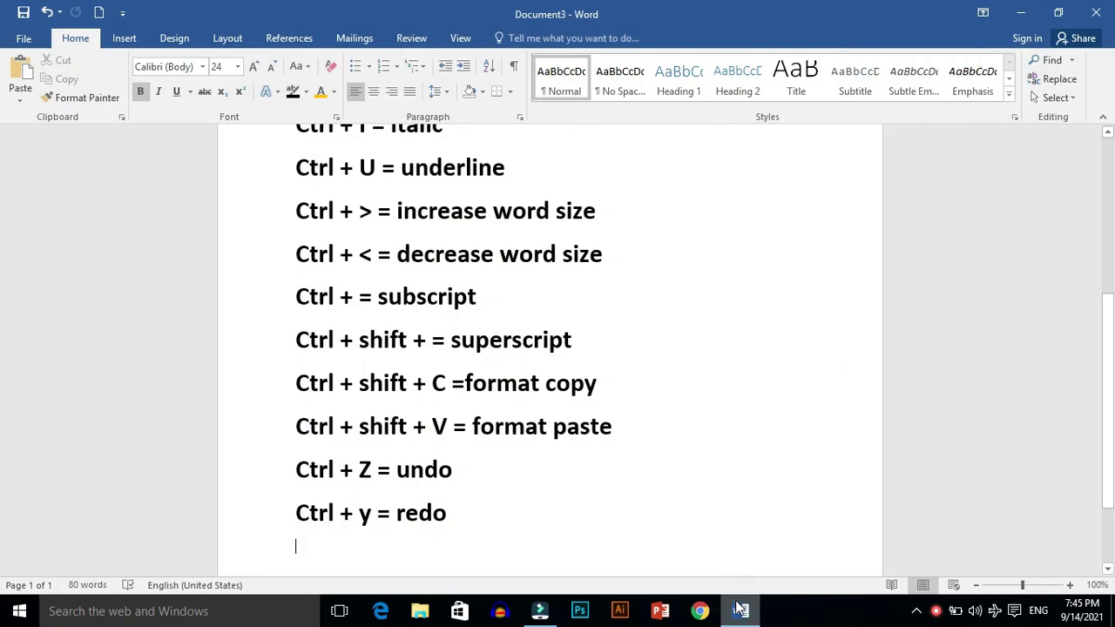
{"action": "left_click_drag", "start_coordinate": [1111, 384], "coordinate": [1107, 189]}
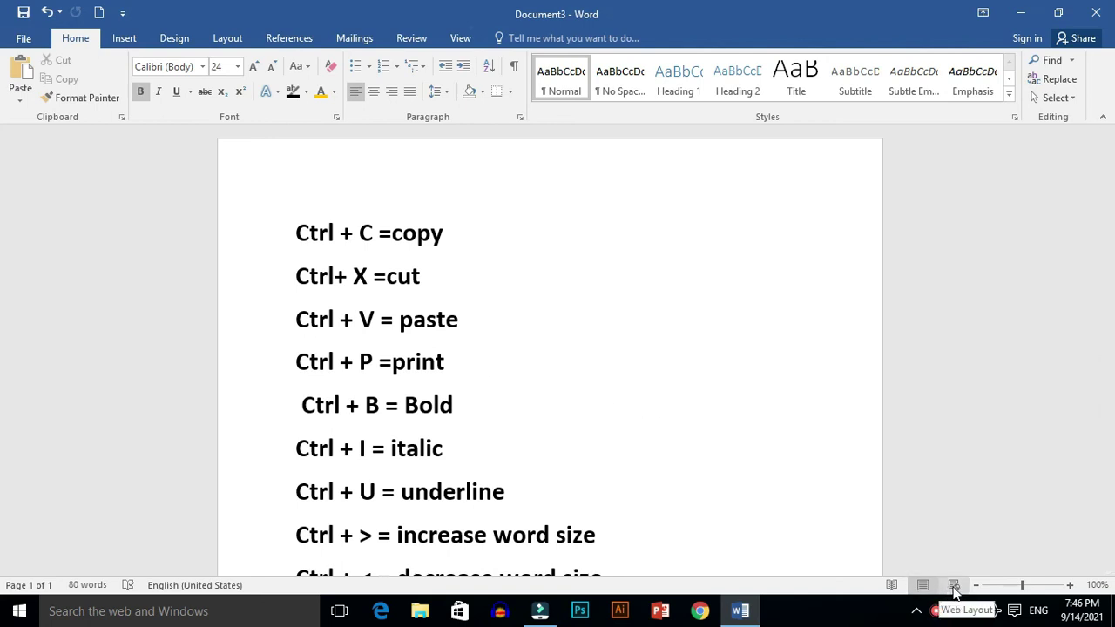
{"action": "left_click", "coordinate": [925, 586]}
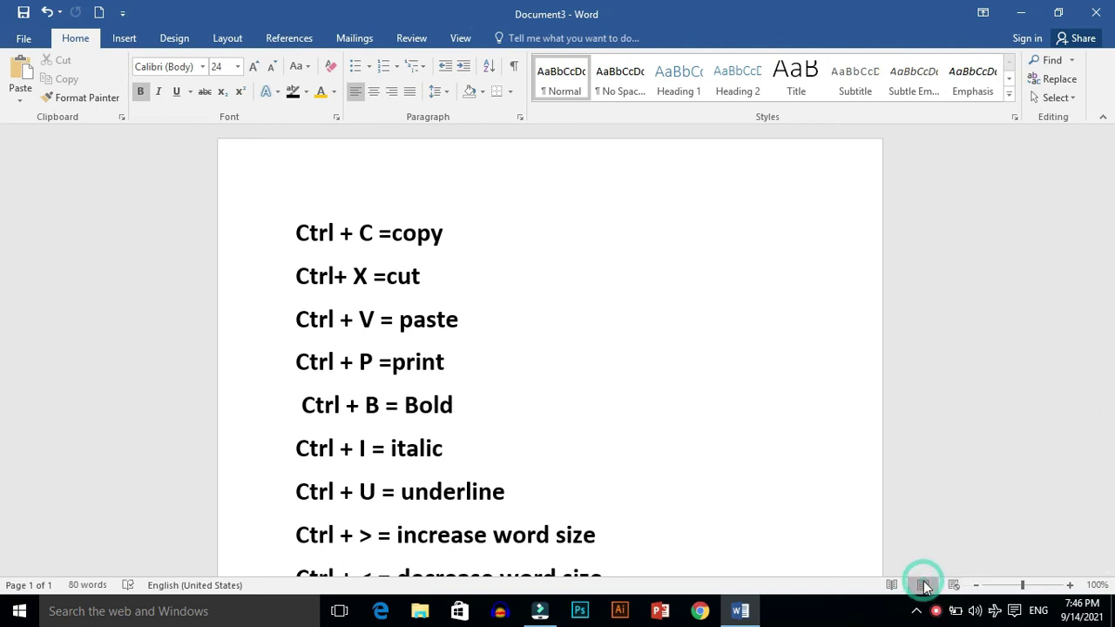
{"action": "left_click", "coordinate": [925, 587]}
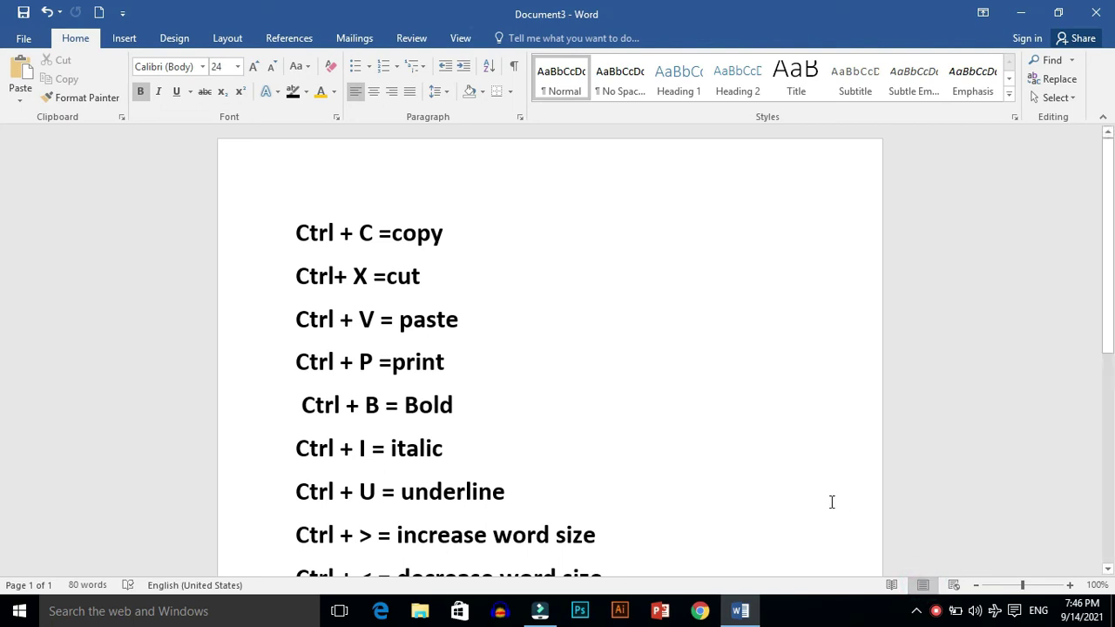
{"action": "key", "text": "ctrl+p"}
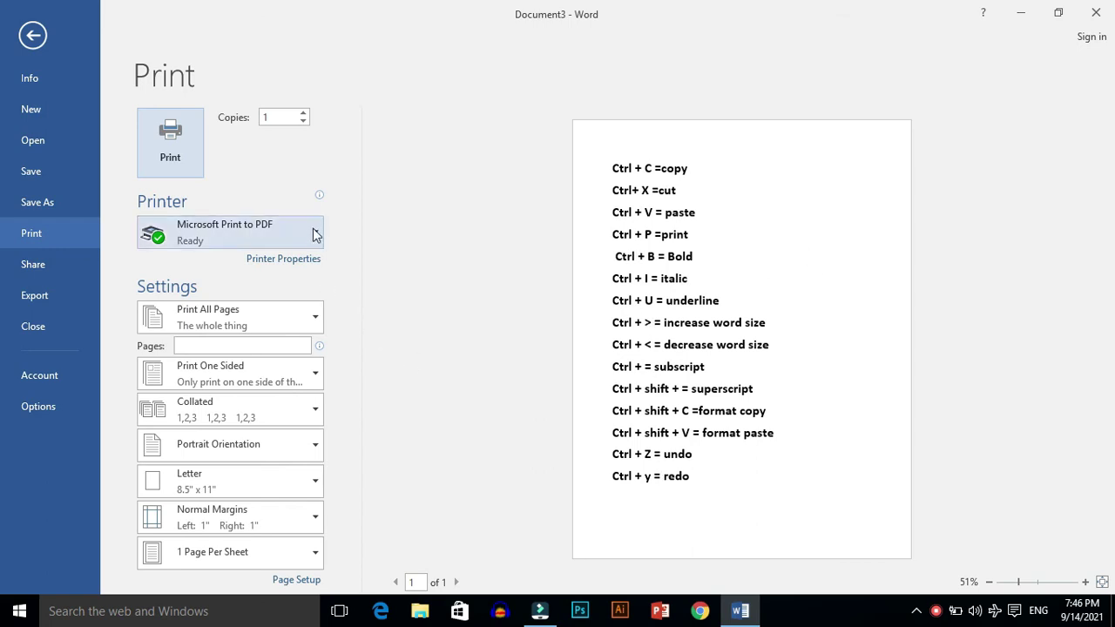
{"action": "left_click", "coordinate": [316, 229]}
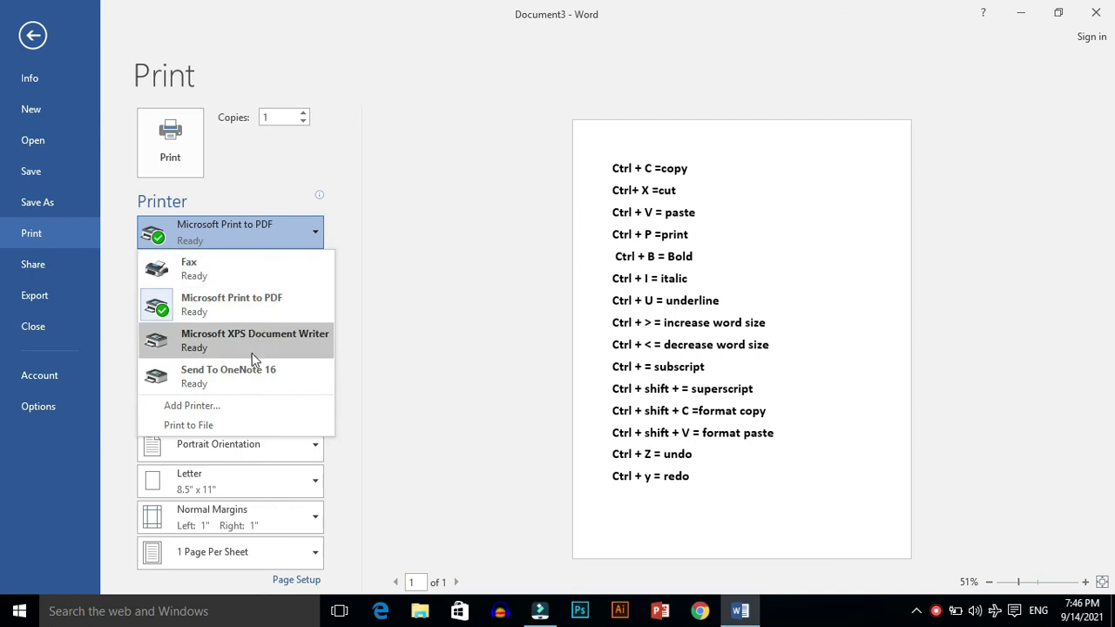
{"action": "left_click", "coordinate": [321, 231]}
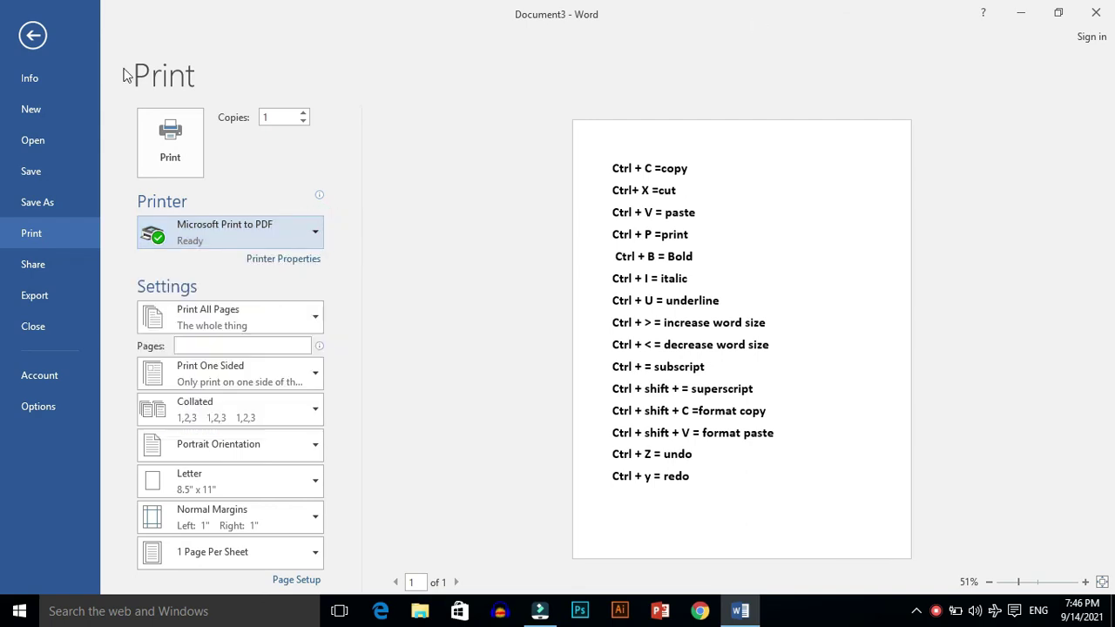
{"action": "left_click", "coordinate": [32, 36]}
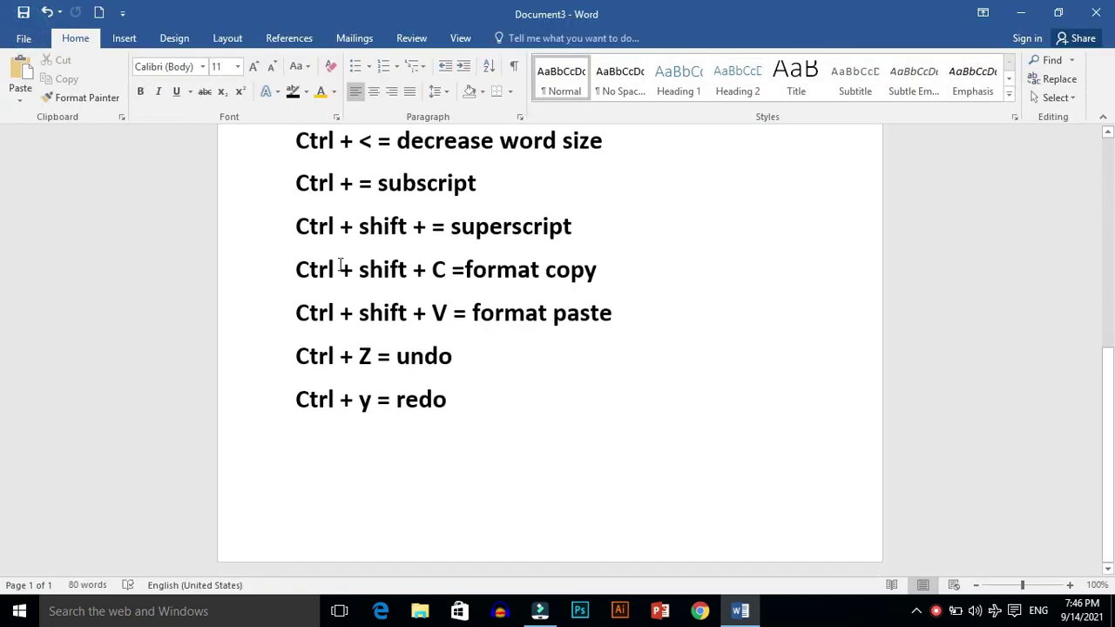
{"action": "key", "text": "Up"}
{"action": "key", "text": "Up"}
{"action": "key", "text": "Up"}
{"action": "key", "text": "Up"}
{"action": "key", "text": "Up"}
{"action": "key", "text": "Up"}
{"action": "key", "text": "Up"}
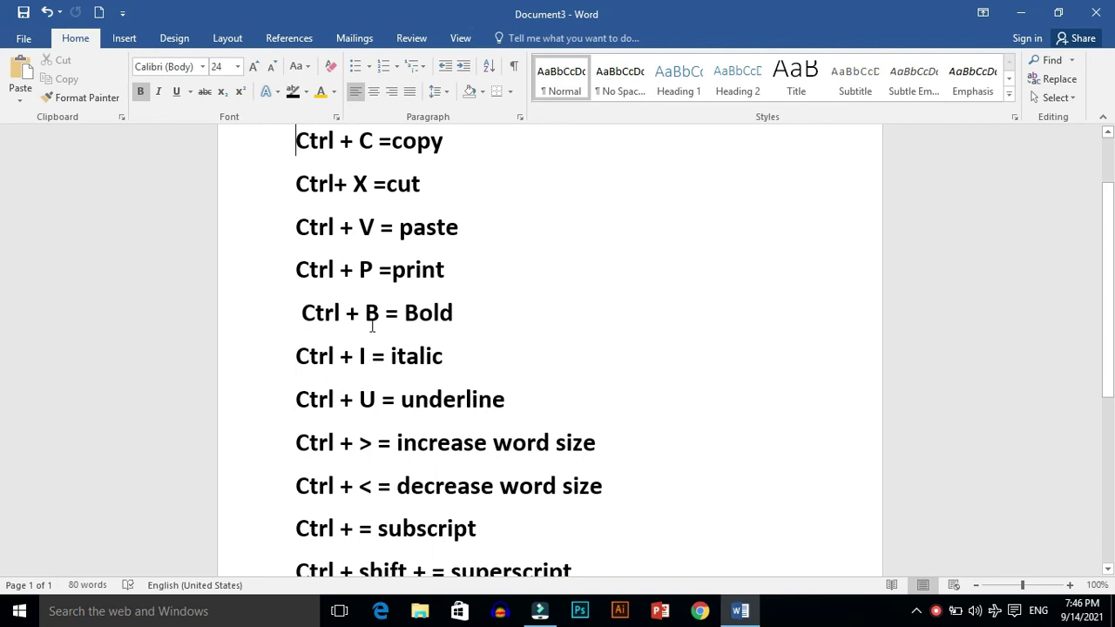
{"action": "left_click", "coordinate": [156, 96]}
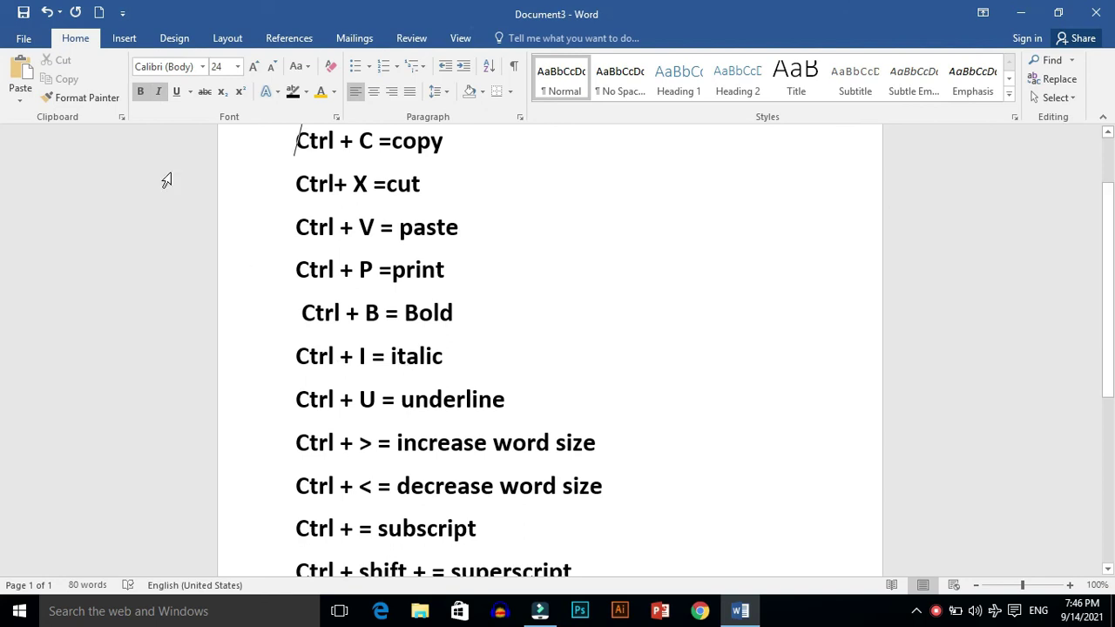
{"action": "left_click", "coordinate": [158, 95]}
{"action": "left_click", "coordinate": [190, 92]}
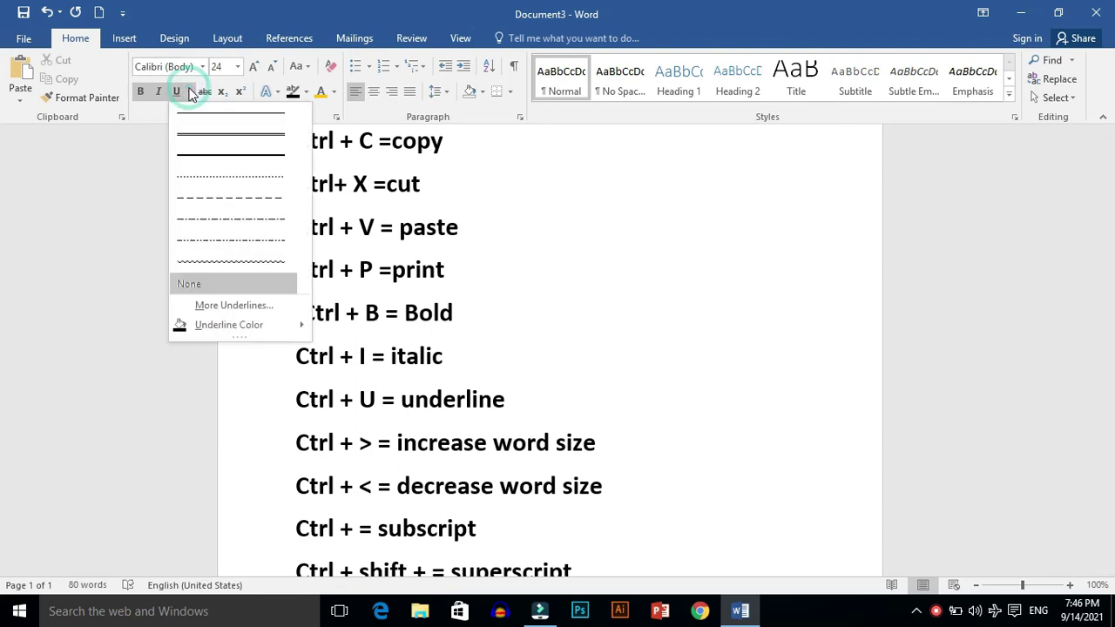
{"action": "left_click", "coordinate": [487, 223]}
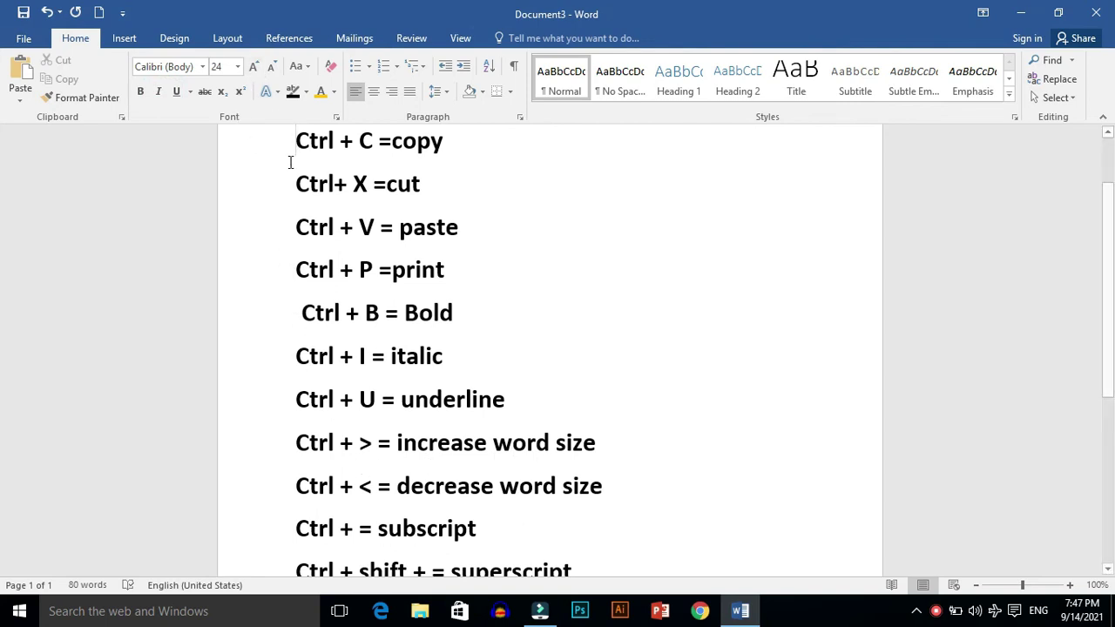
{"action": "key", "text": "ctrl+a"}
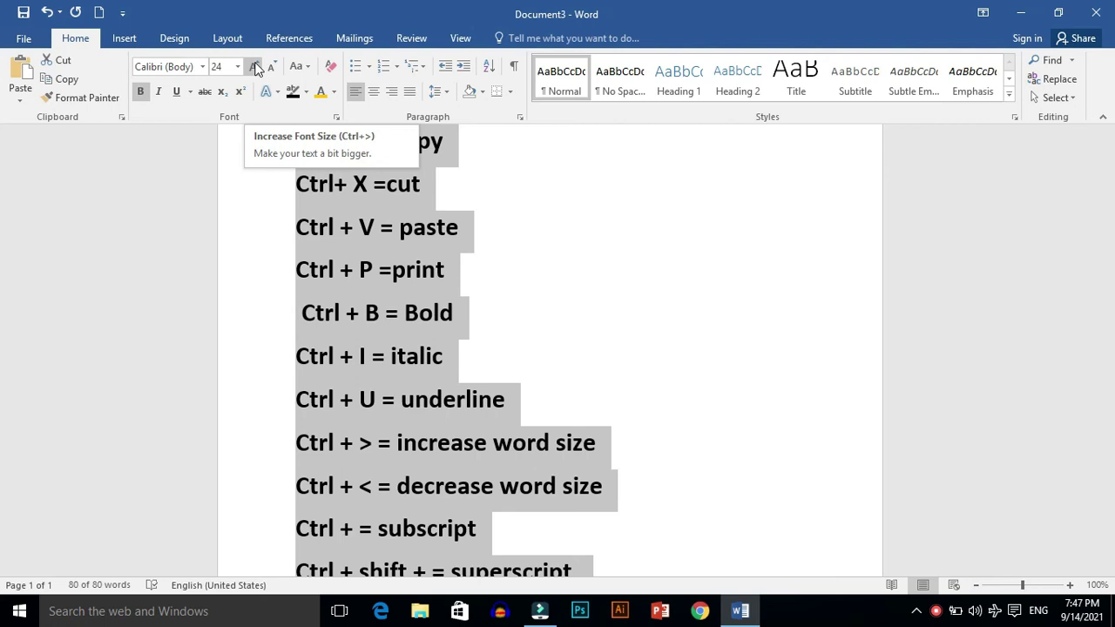
{"action": "left_click", "coordinate": [255, 69]}
{"action": "left_click", "coordinate": [256, 69]}
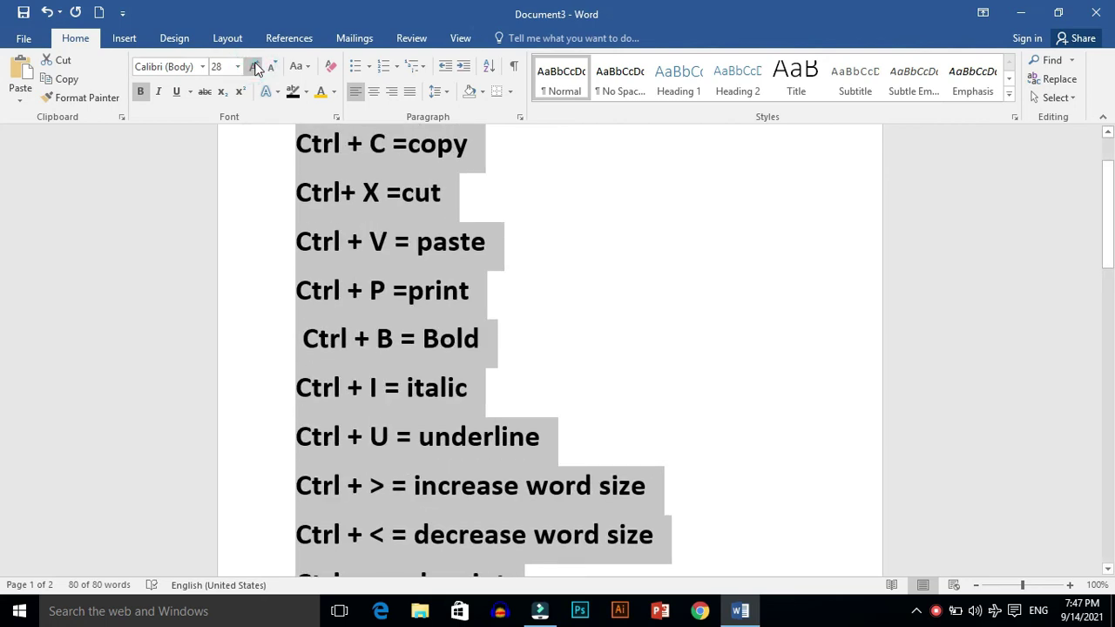
{"action": "left_click", "coordinate": [255, 69]}
{"action": "left_click", "coordinate": [255, 69]}
{"action": "left_click", "coordinate": [255, 69]}
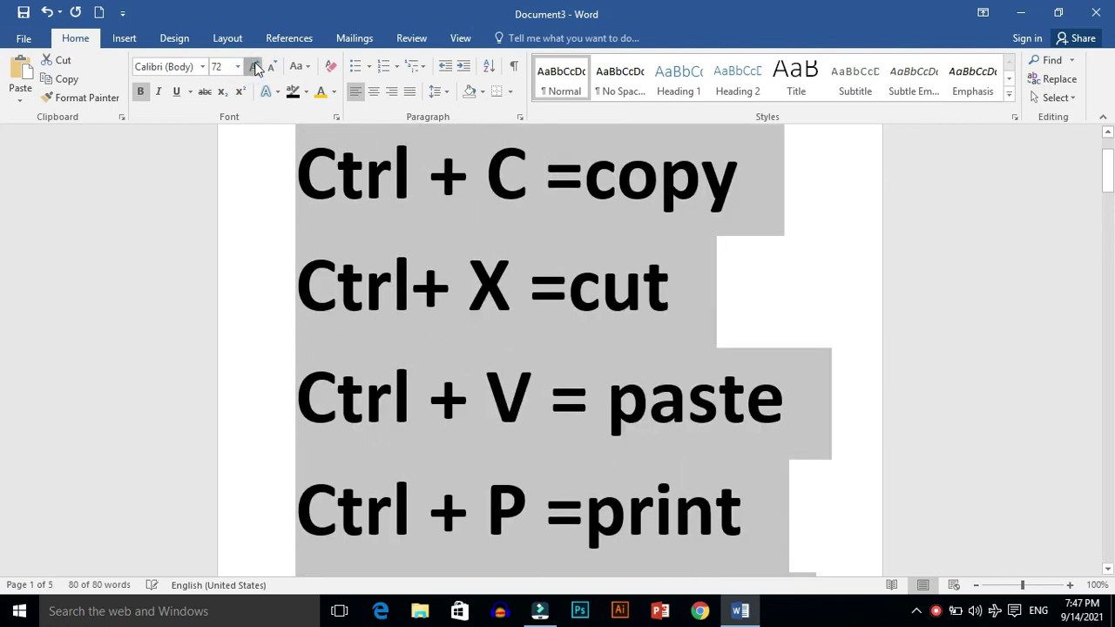
{"action": "left_click", "coordinate": [255, 69]}
{"action": "left_click", "coordinate": [255, 68]}
{"action": "left_click", "coordinate": [273, 69]}
{"action": "left_click", "coordinate": [272, 69]}
{"action": "left_click", "coordinate": [273, 69]}
{"action": "left_click", "coordinate": [272, 69]}
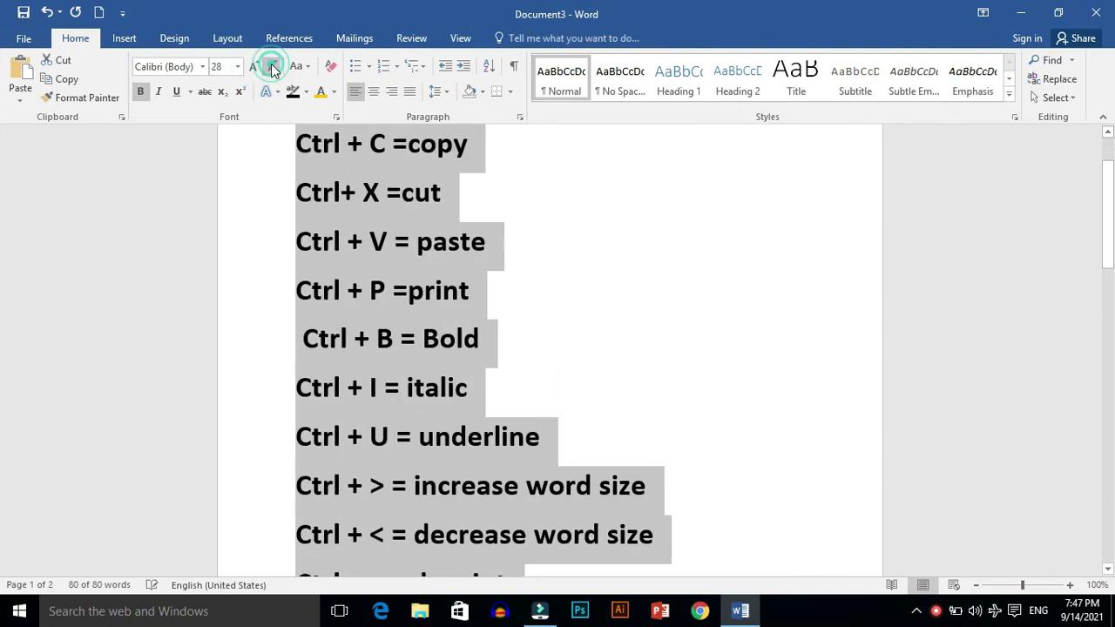
{"action": "left_click", "coordinate": [272, 69]}
{"action": "left_click", "coordinate": [273, 69]}
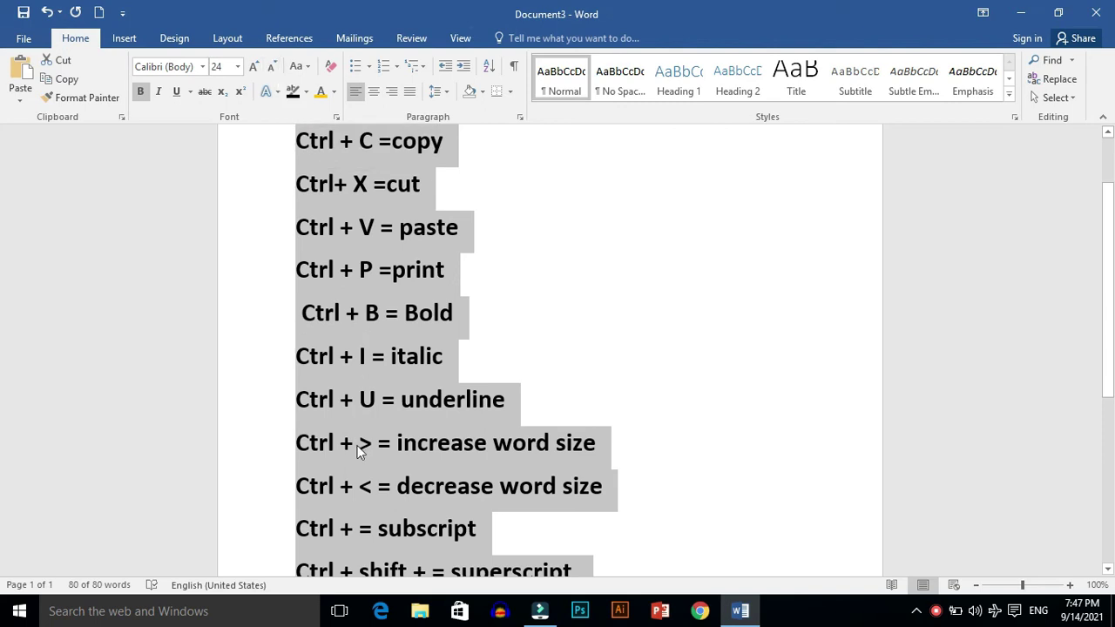
{"action": "left_click", "coordinate": [568, 388]}
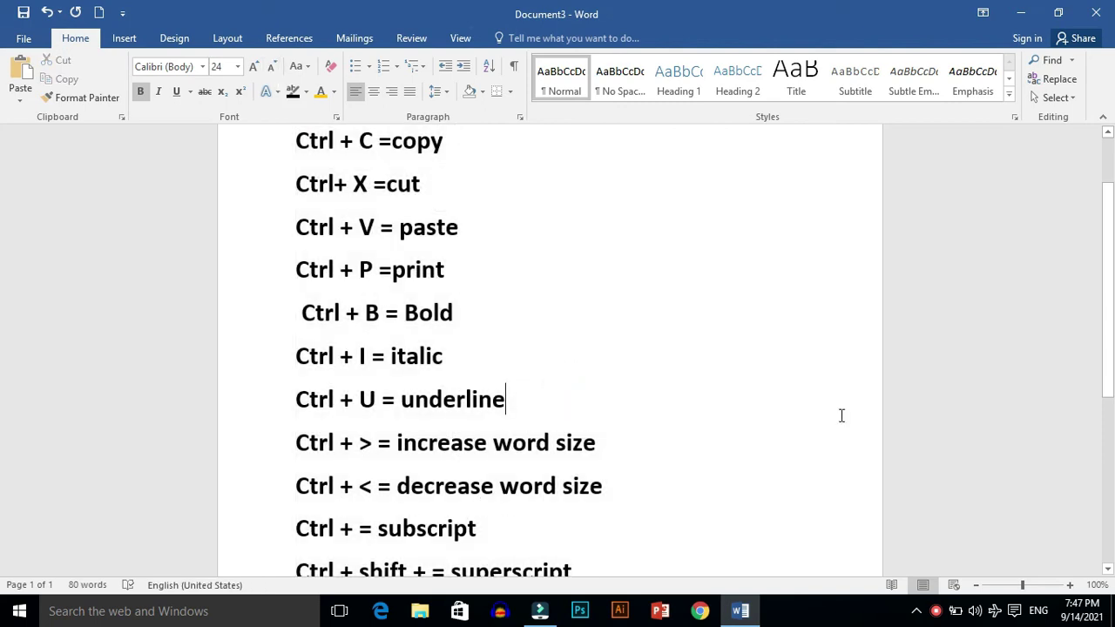
{"action": "left_click_drag", "start_coordinate": [1104, 298], "coordinate": [1106, 438]}
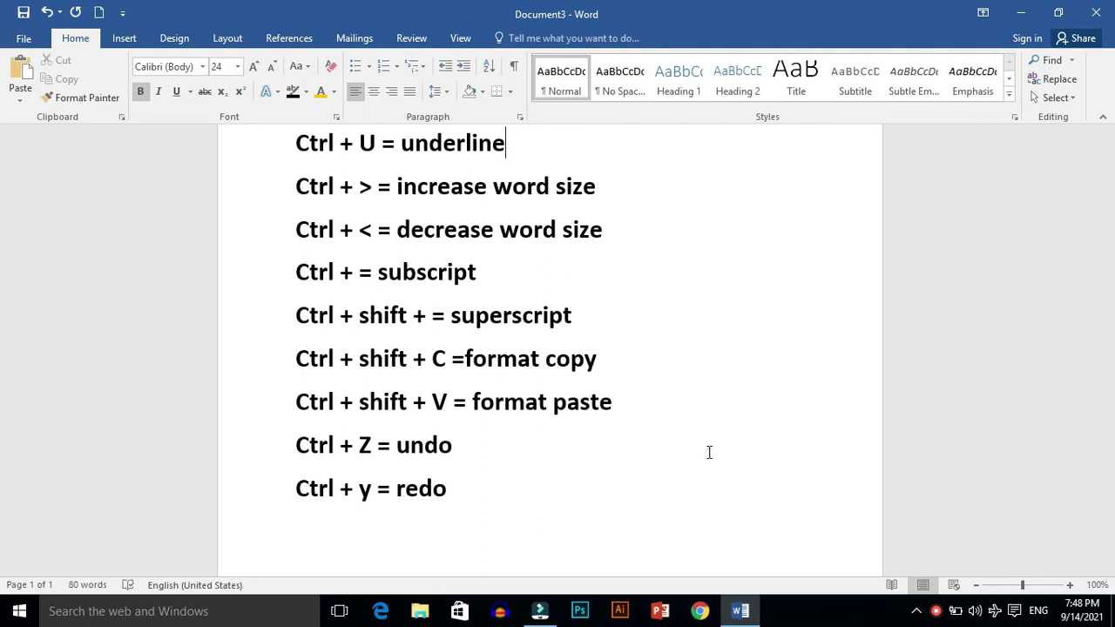
{"action": "left_click", "coordinate": [1110, 396]}
{"action": "left_click_drag", "start_coordinate": [1110, 395], "coordinate": [1112, 260]}
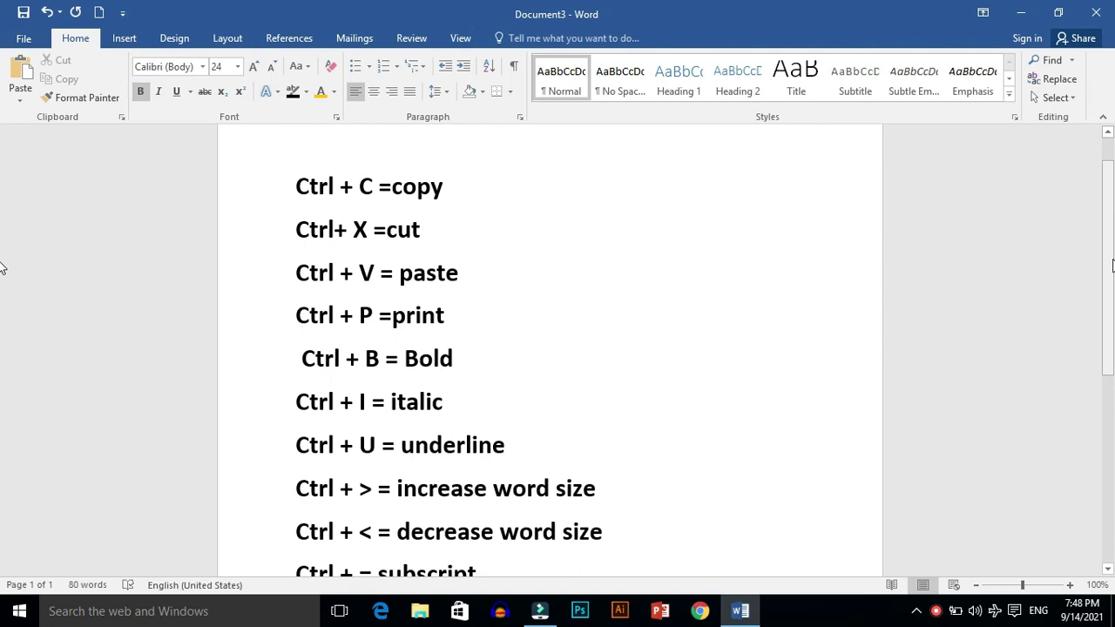